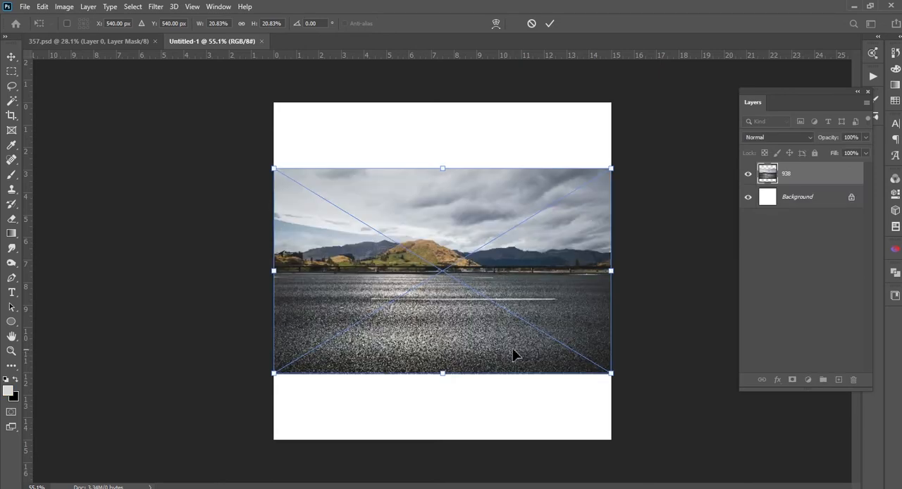
Move the placed road photo down to the canvas's lower edge and commit the placement
left_click_drag(533, 305, 532, 371)
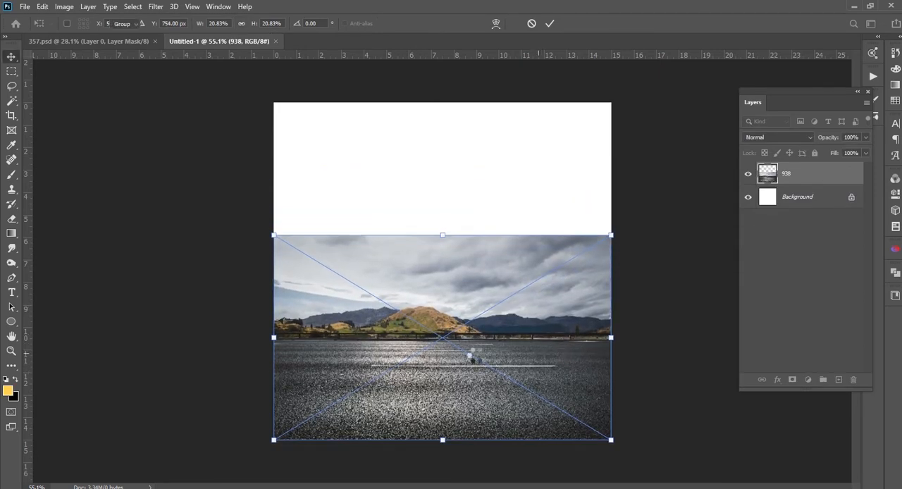
key("Return")
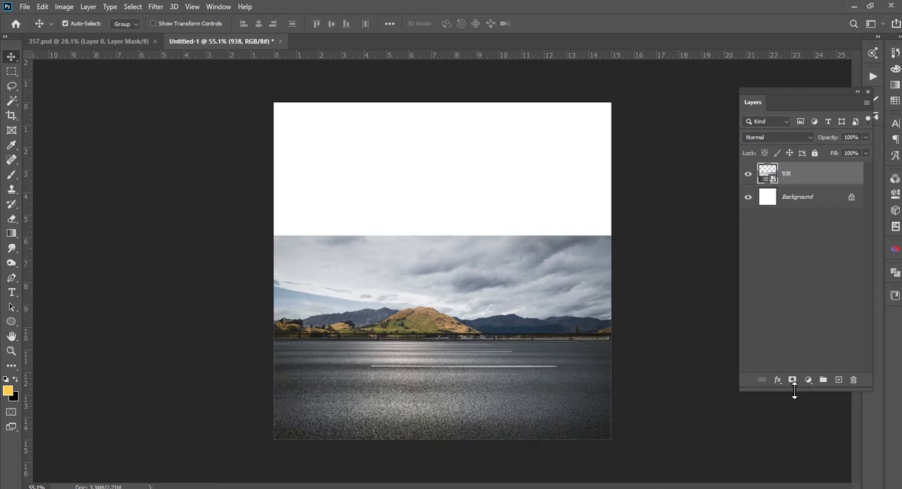
Add a mask to the 938 layer and hide the sky and hills above the road with a black-filled rectangular selection
left_click(792, 380)
scroll(412, 355, "up", 1)
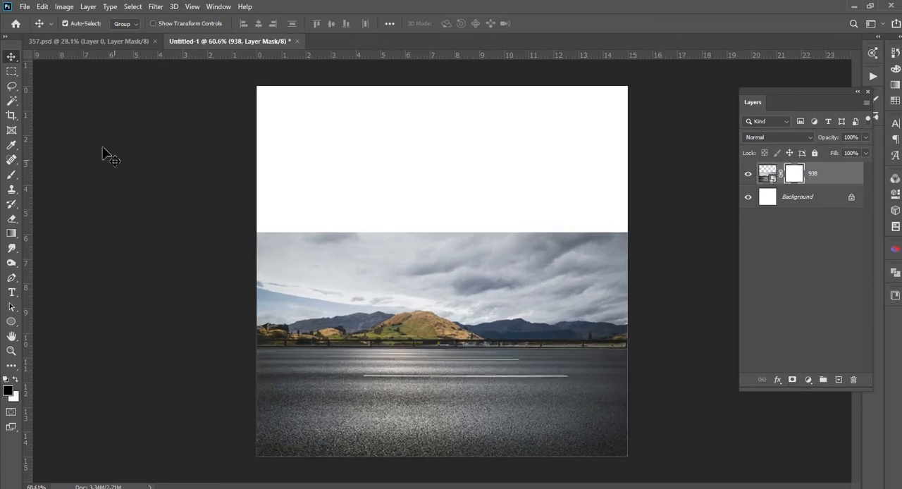
left_click(11, 71)
left_click_drag(241, 202, 662, 344)
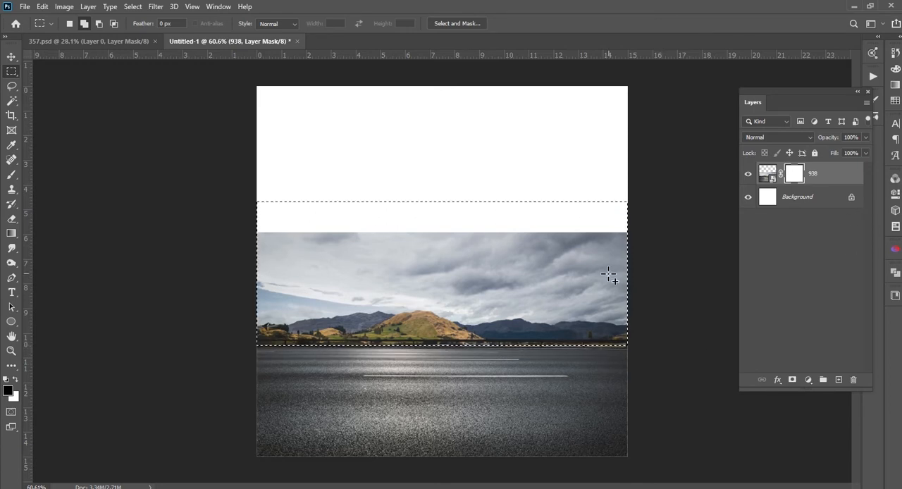
key("x")
key("Delete")
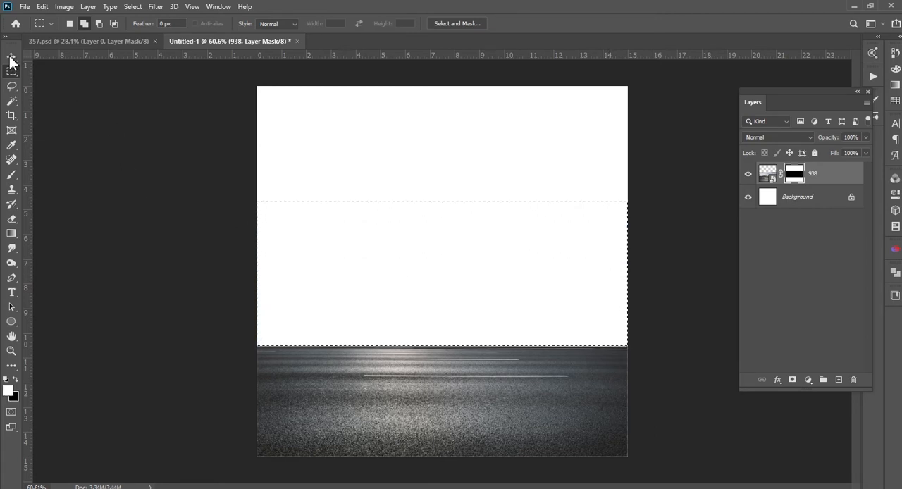
left_click(11, 56)
key("ctrl+d")
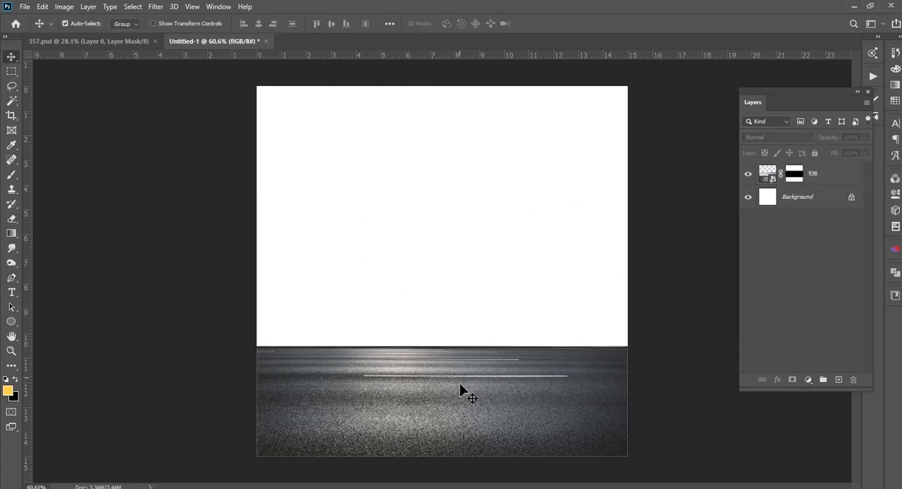
left_click(460, 388)
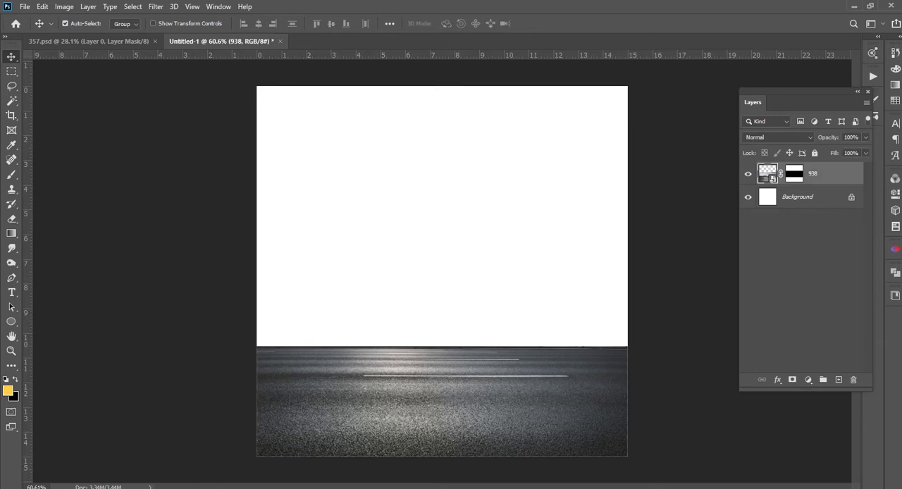
Place the city image 3802 from the Gif Game folder, scaled to 33.80% and aligned with the canvas's upper edge
left_click(115, 488)
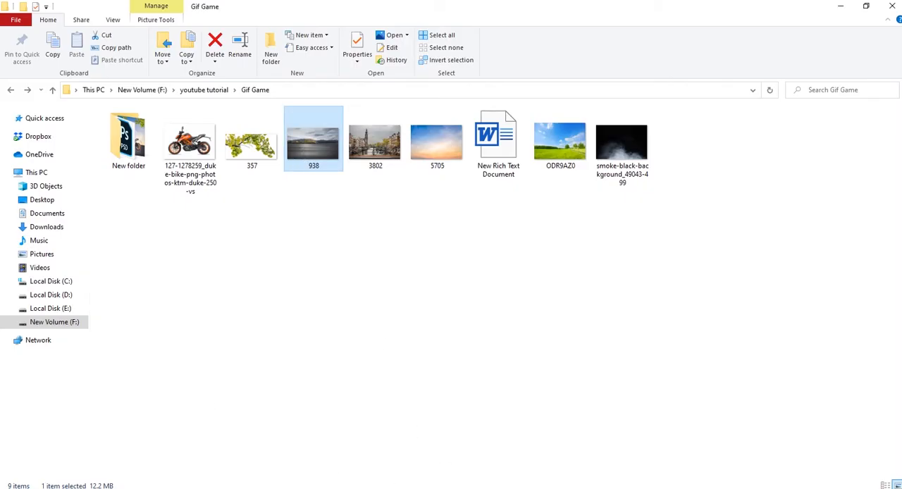
left_click_drag(382, 151, 470, 316)
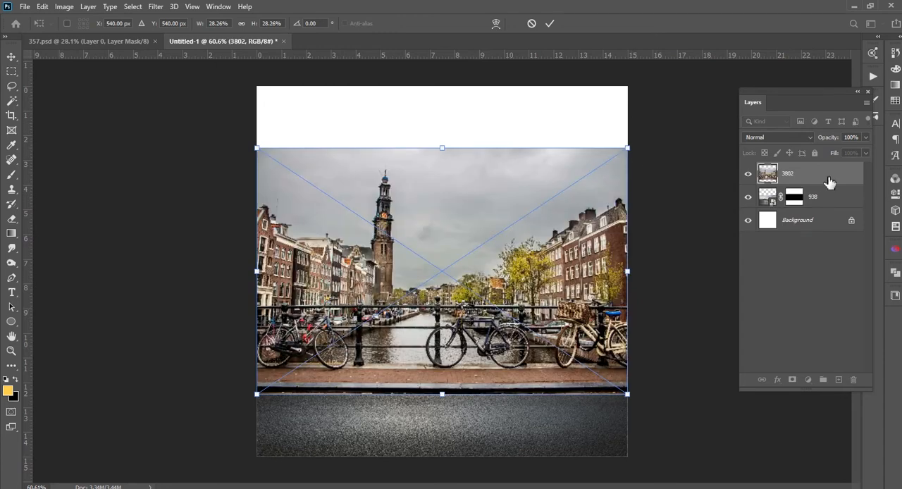
left_click_drag(627, 146, 663, 123)
left_click_drag(507, 252, 507, 214)
key("Return")
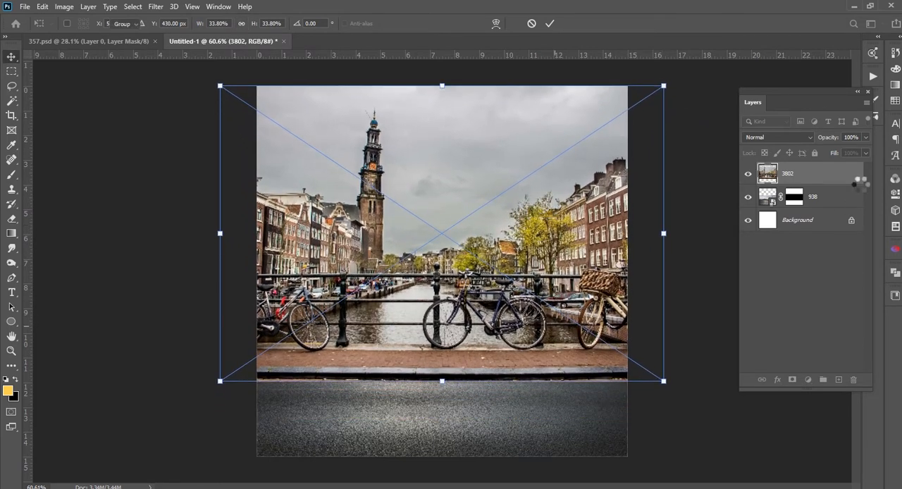
Put the 3802 layer below the 938 road layer and shift the city photo up so its pavement and kerb meet the road
left_click_drag(833, 181, 838, 209)
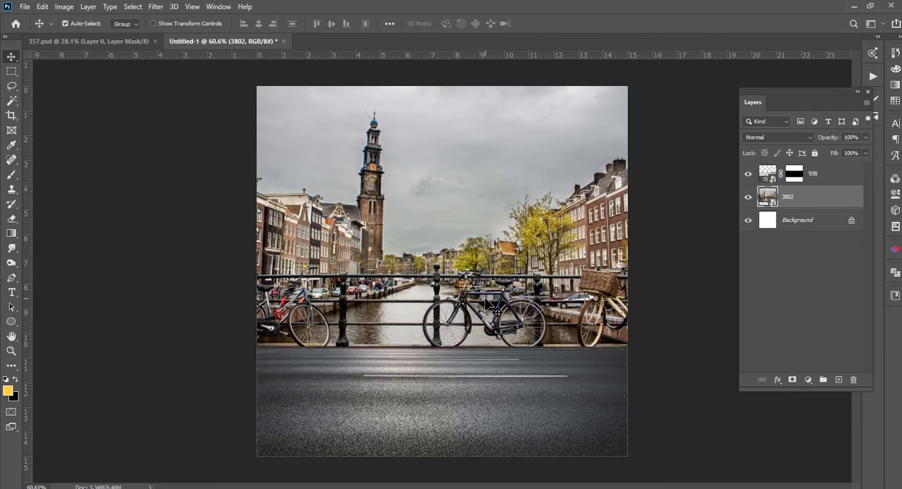
scroll(415, 313, "up", 4)
scroll(416, 315, "down", 2)
left_click_drag(467, 275, 468, 249)
left_click_drag(499, 208, 486, 263)
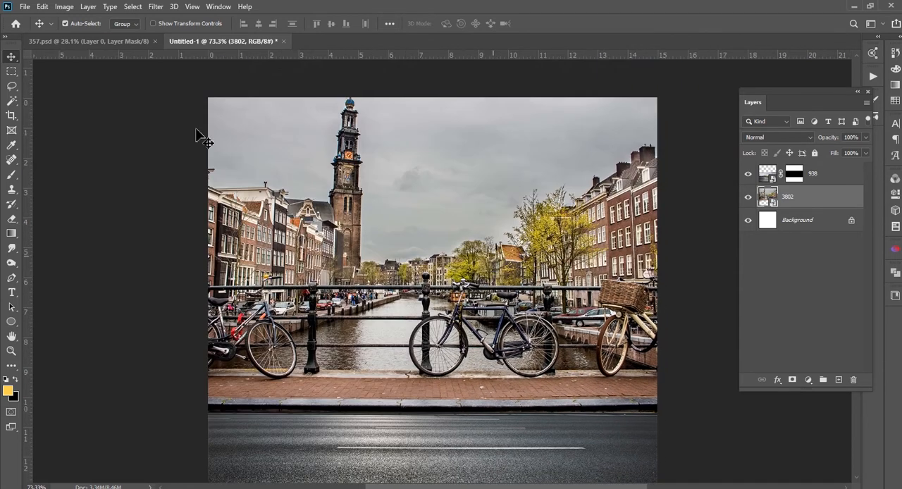
Apply a Gaussian Blur with a 2.5-pixel radius to the city photo layer
left_click(165, 8)
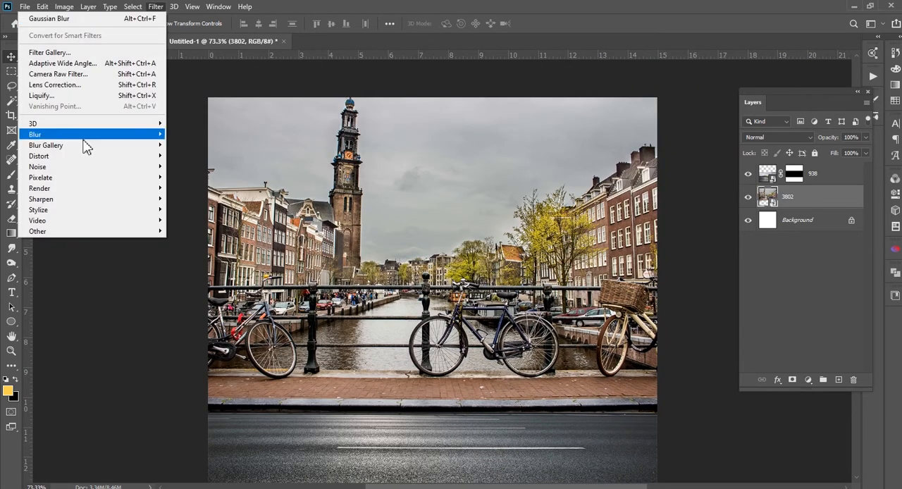
mouse_move(79, 135)
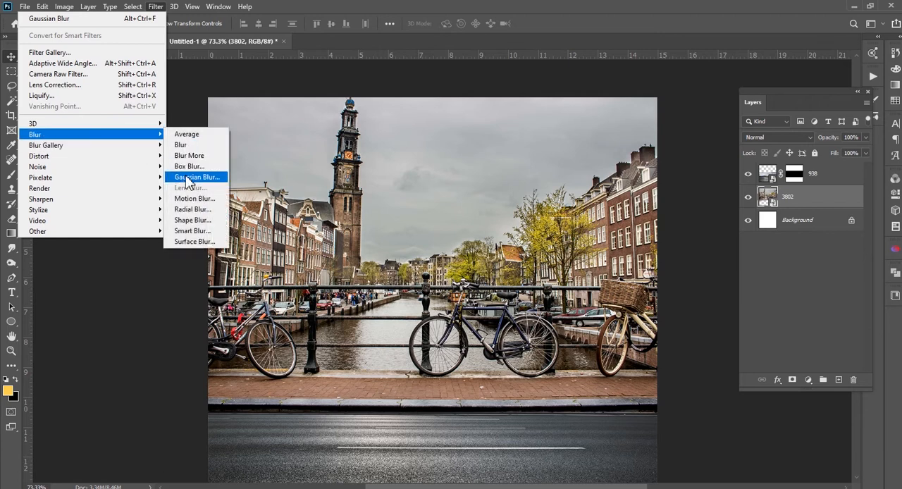
left_click(191, 177)
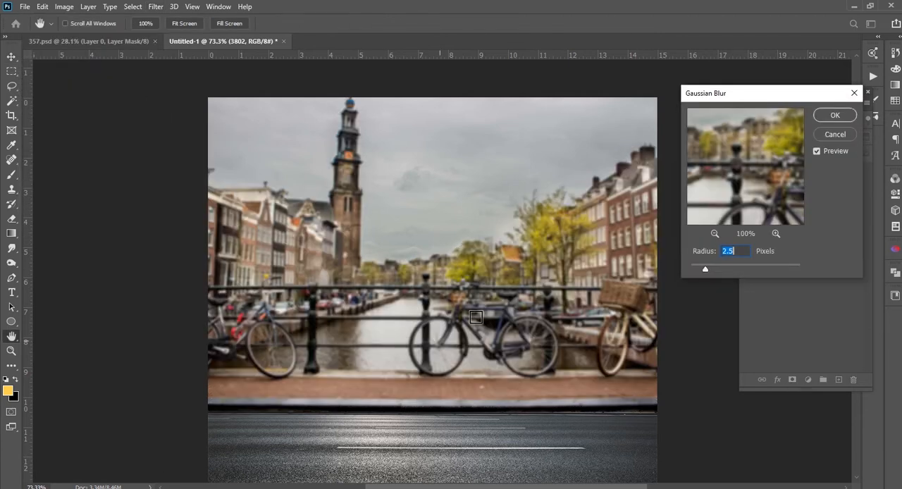
key("Return")
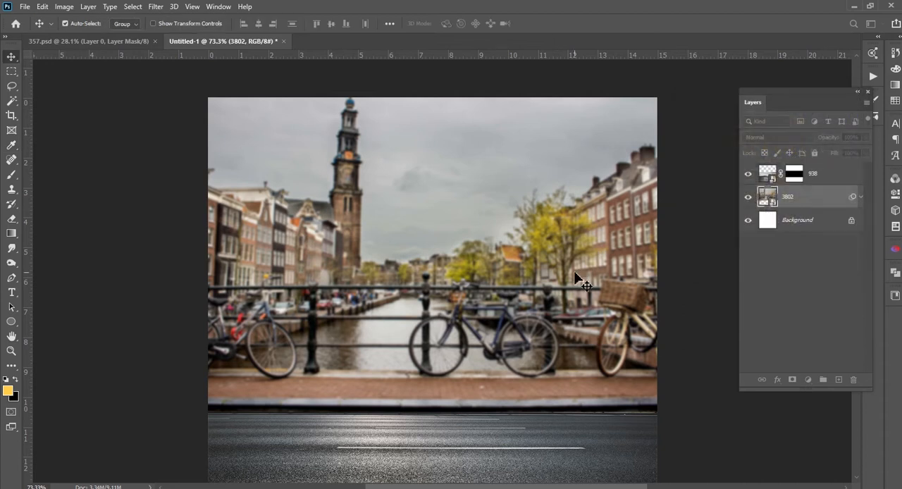
key("ctrl+0")
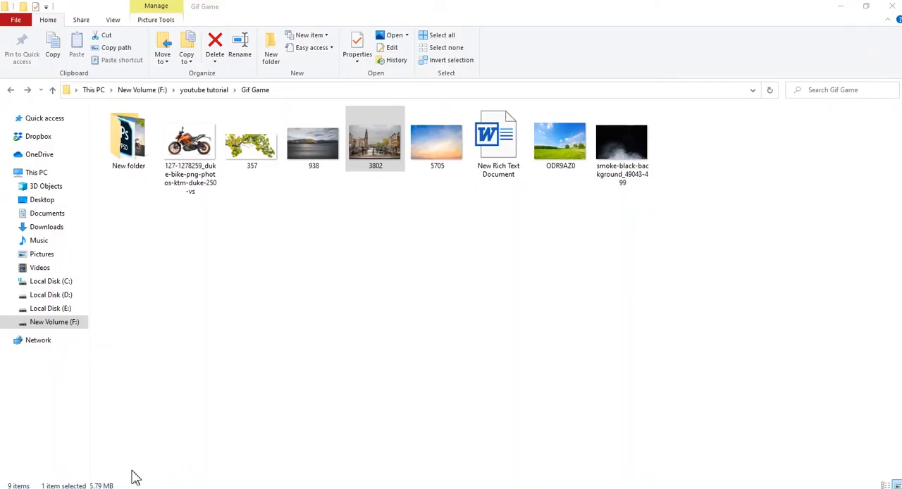
Place the KTM Duke motorcycle image, move its layer above the road layer and stand the bike on the road
left_click_drag(190, 148, 474, 316)
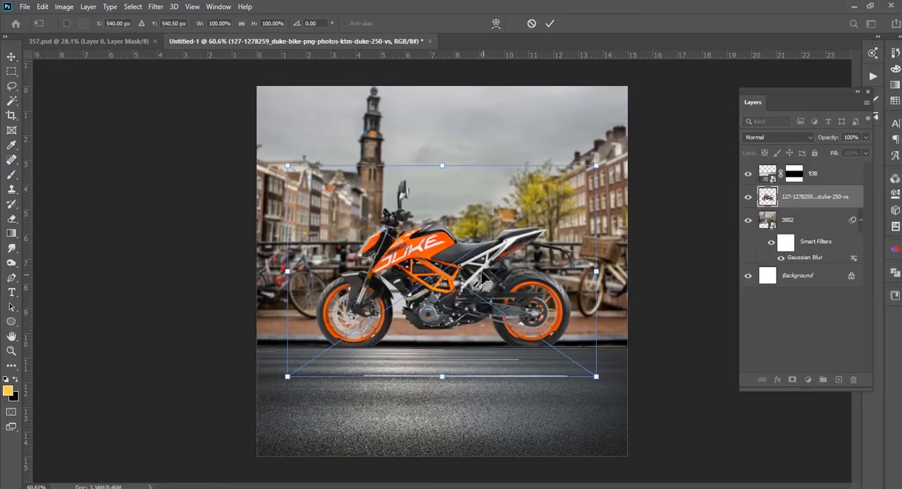
left_click_drag(481, 317, 484, 361)
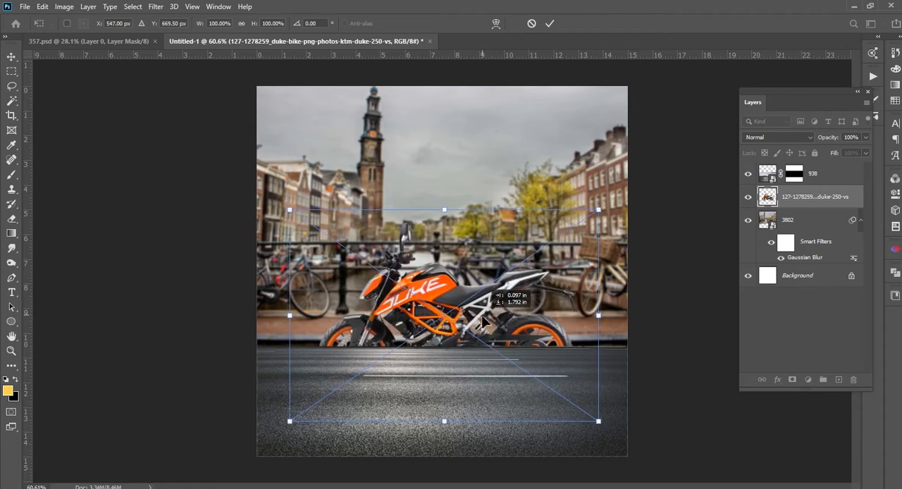
left_click_drag(841, 198, 832, 170)
mouse_move(467, 318)
left_mouse_down()
mouse_move(469, 334)
mouse_move(452, 310)
left_mouse_up()
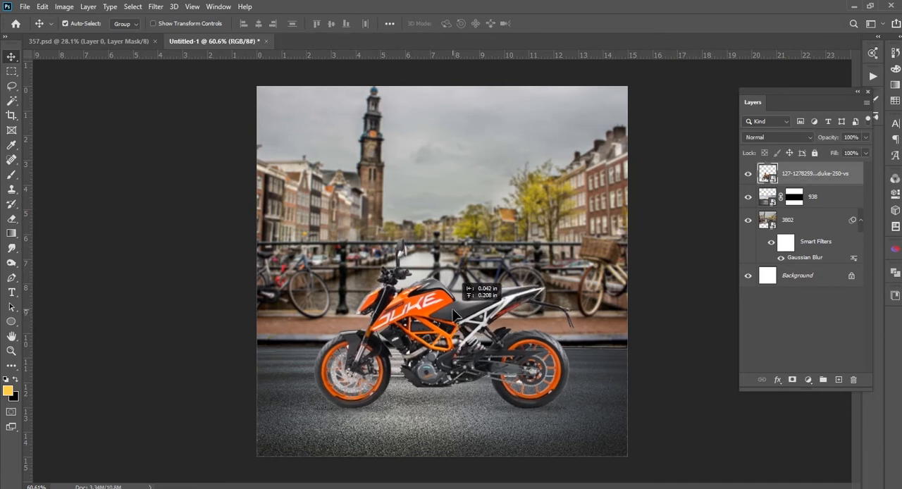
left_click(639, 315)
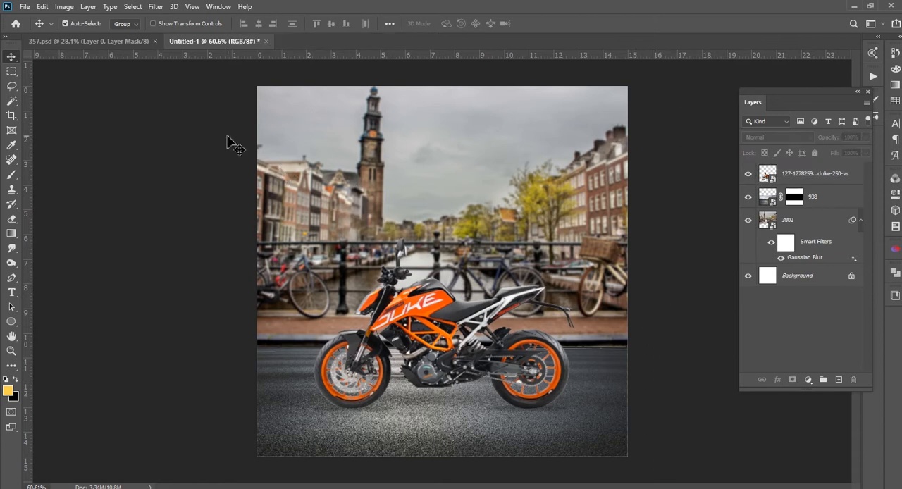
Place the 145031_bike-logo-png image from its folder onto the canvas at its original size
key("alt+Tab")
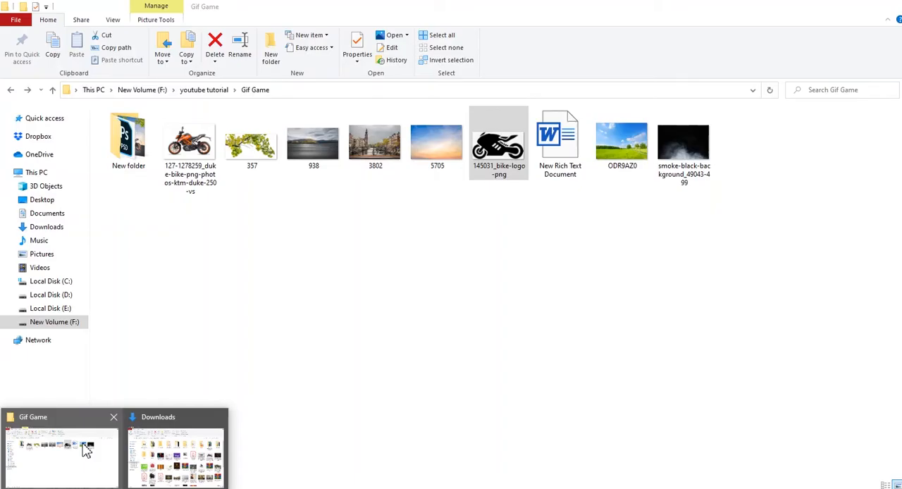
left_click(83, 444)
left_click_drag(488, 161, 363, 174)
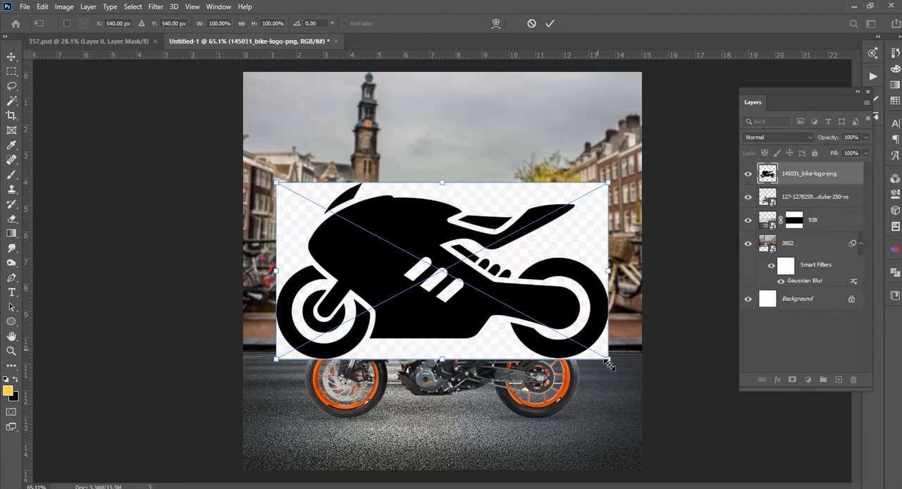
key("Return")
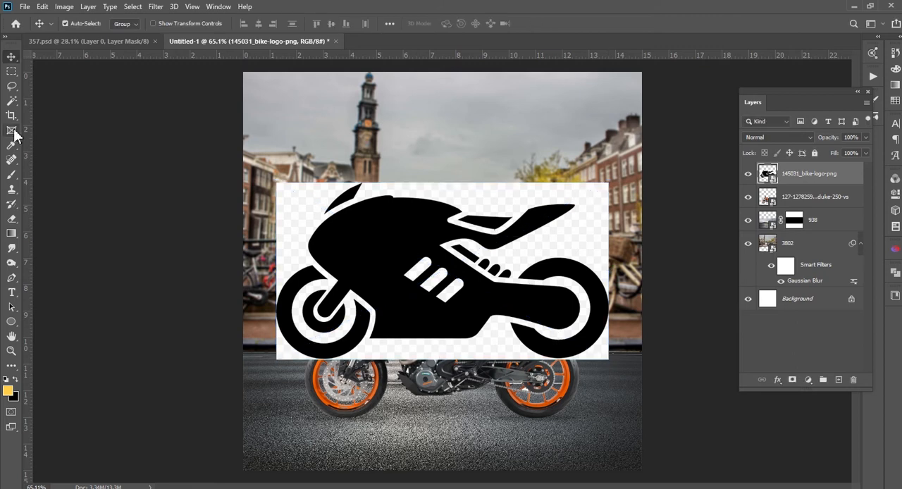
Select the logo's checkered background with the Magic Wand and mask it out, leaving only the black bike shape
left_click(11, 101)
left_click(301, 224)
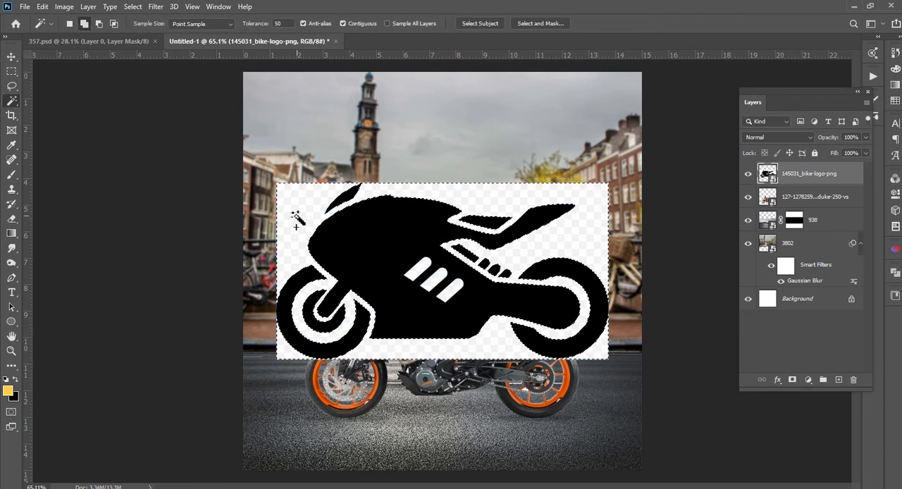
right_click(304, 224)
left_click(237, 341)
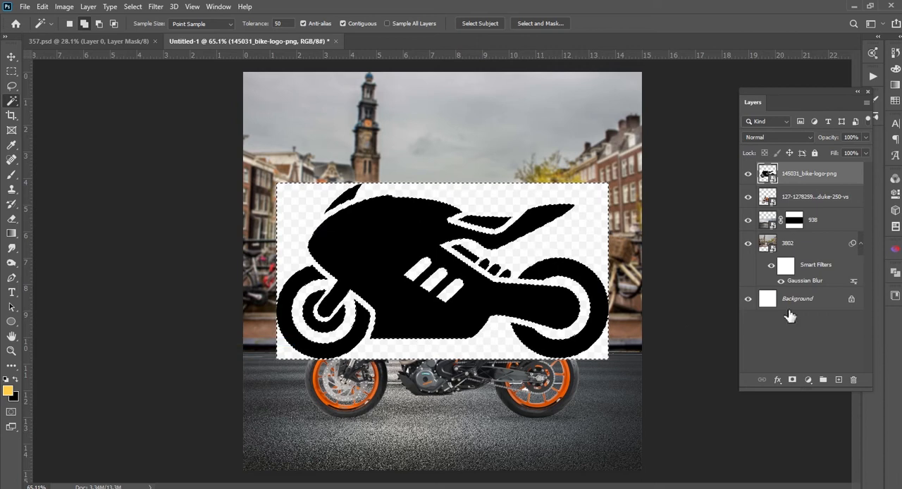
left_click(792, 379)
key("ctrl+i")
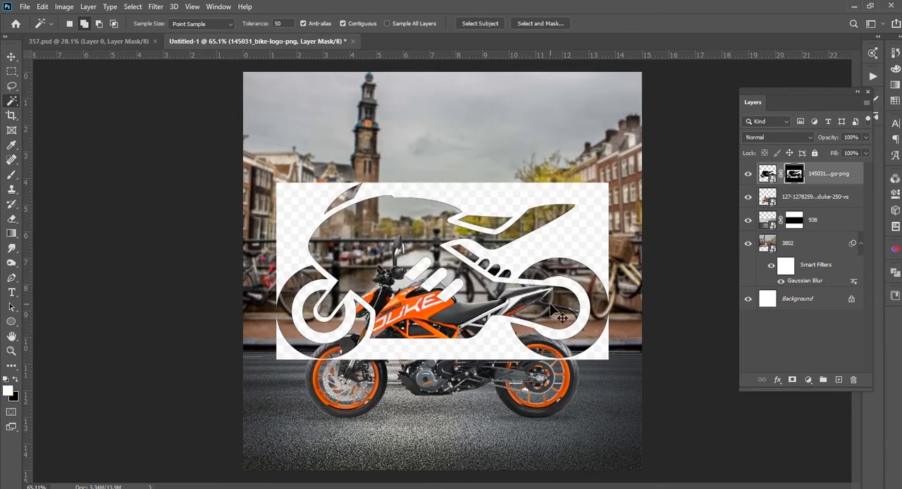
key("ctrl+i")
left_click(11, 56)
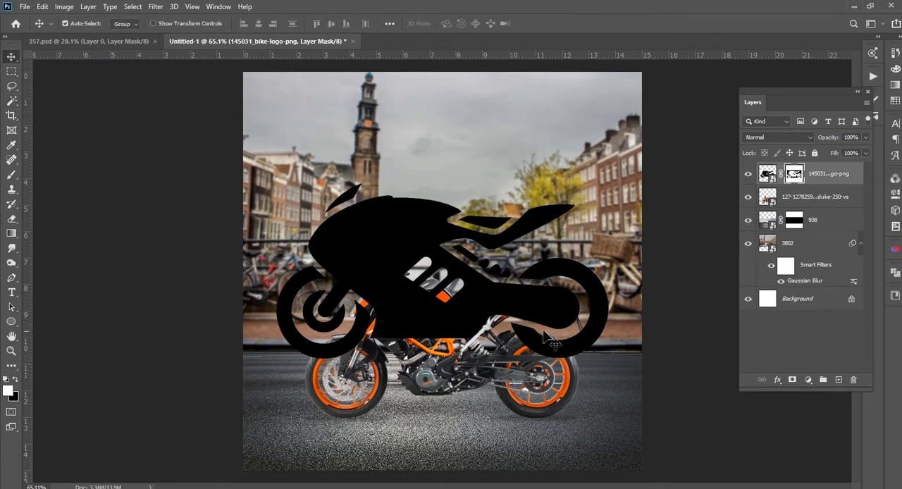
Scale the bike logo down to a small mark and place it in the canvas's upper-left corner
key("ctrl+t")
left_click_drag(611, 362, 311, 119)
key("Return")
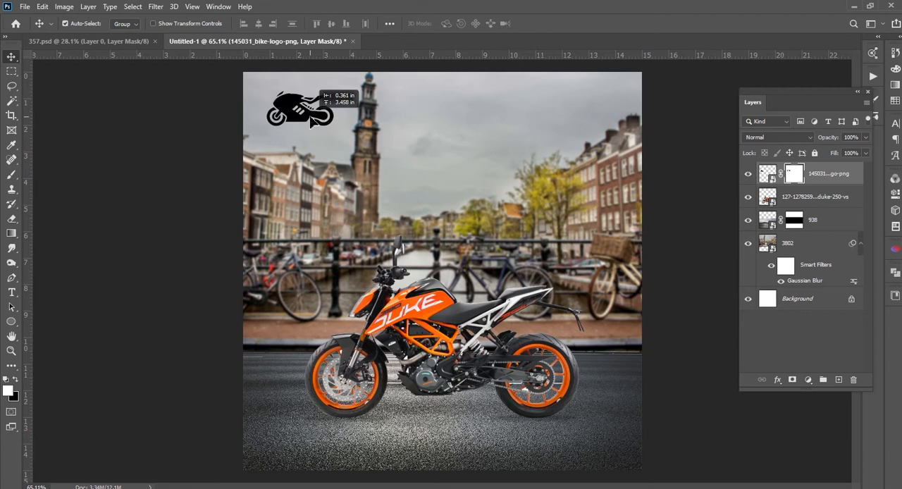
left_click(204, 153)
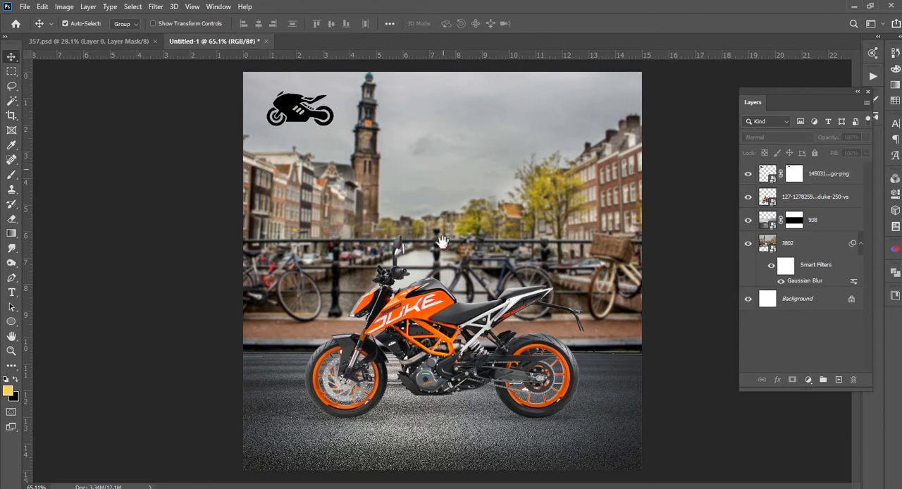
Collapse the smart filter list of the 3802 layer and select the bike logo layer
scroll(321, 282, "down", 3)
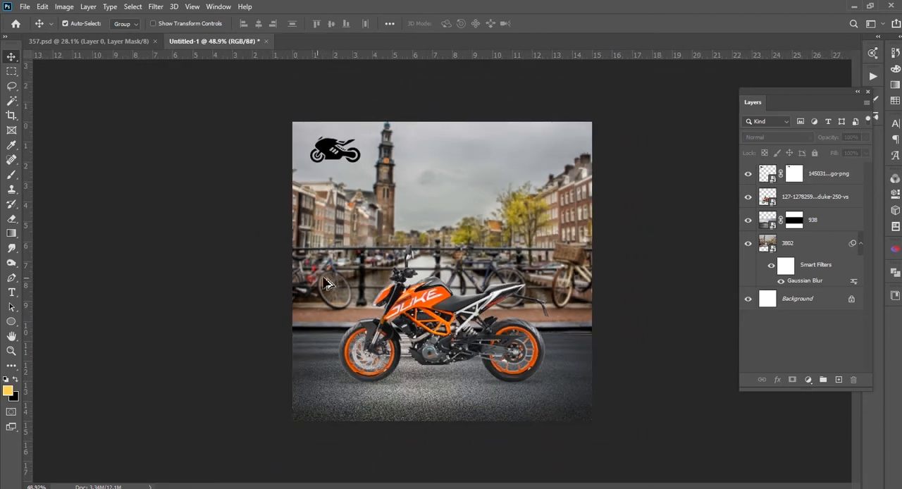
left_click_drag(169, 267, 184, 184)
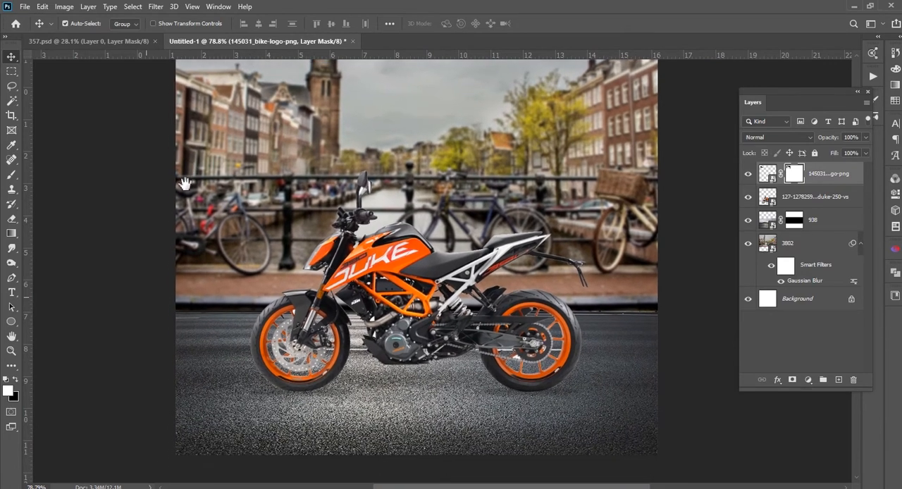
scroll(386, 308, "down", 2)
left_click_drag(406, 267, 404, 314)
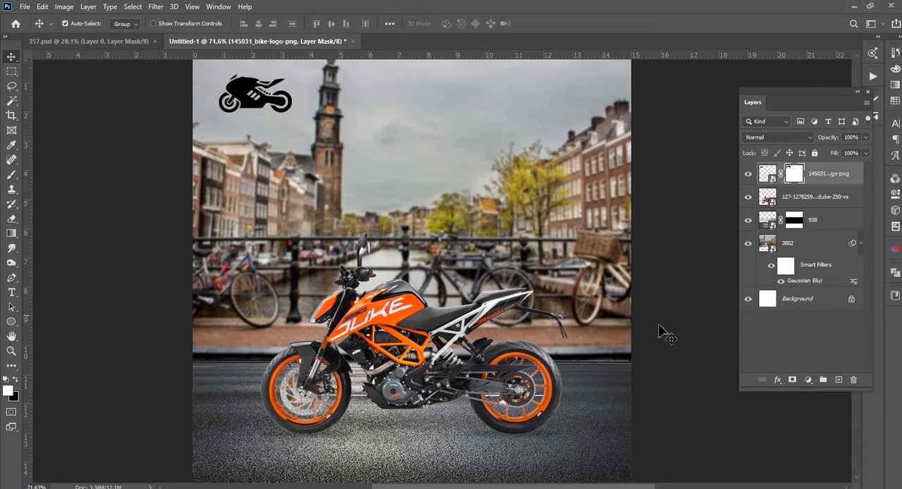
left_click(767, 200)
left_click(796, 221)
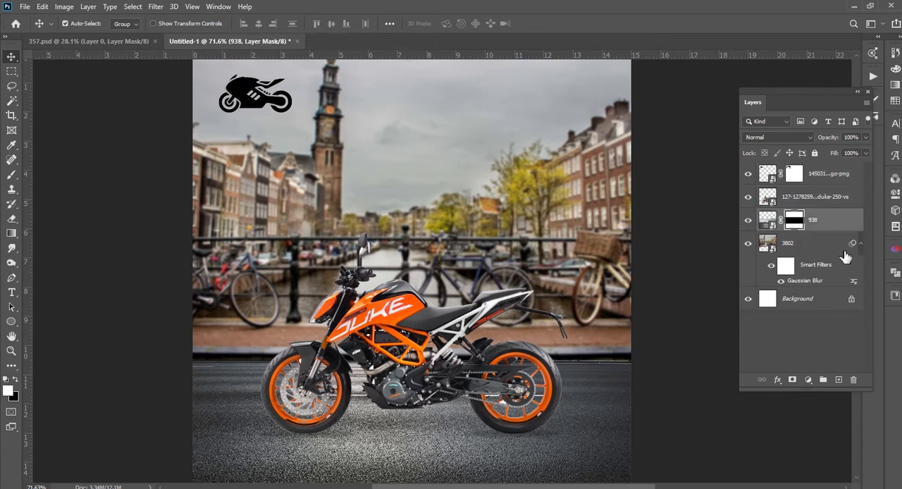
left_click(860, 244)
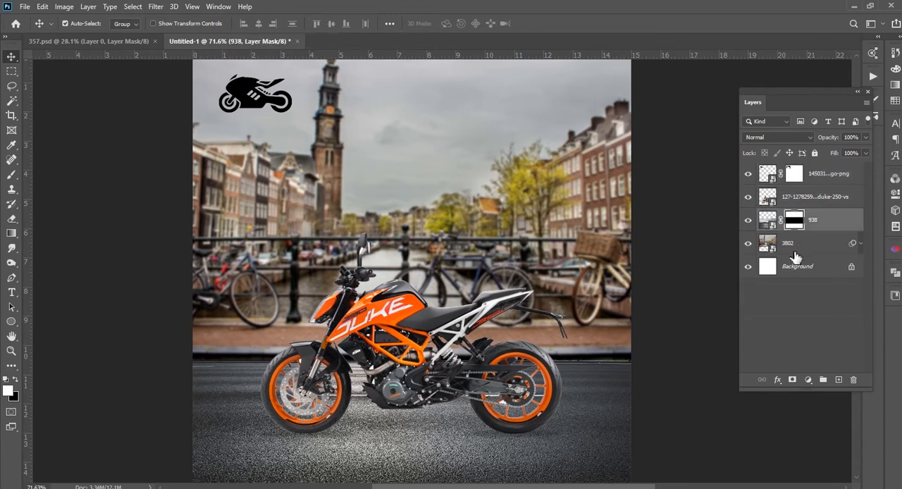
left_click(836, 176)
left_click_drag(467, 236, 479, 235)
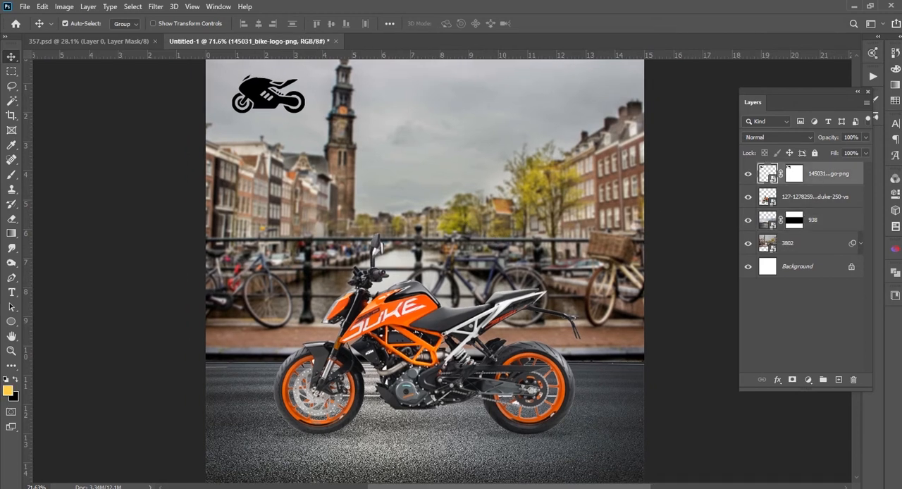
Place the smoke-black-background_49043-499 image from its folder, scaled to about 171% to span the canvas width over its lower part
mouse_move(88, 485)
mouse_move(74, 472)
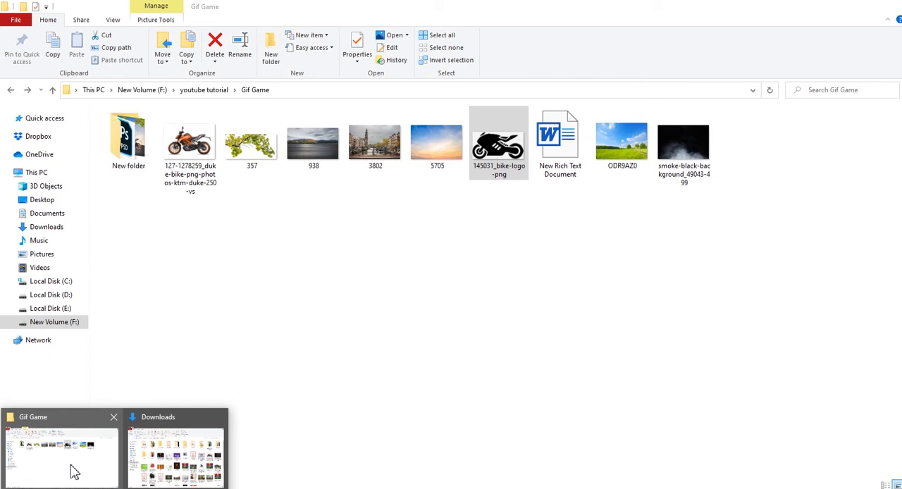
left_click(74, 471)
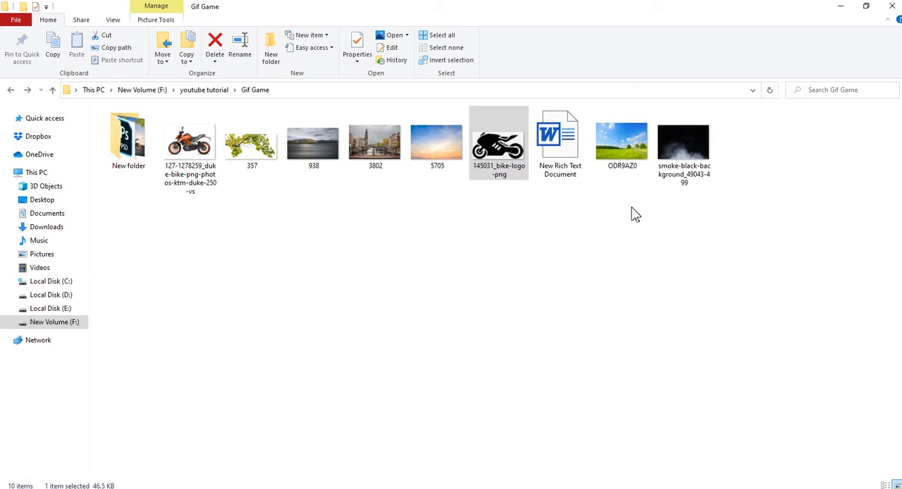
left_click_drag(684, 148, 451, 353)
scroll(412, 326, "down", 2)
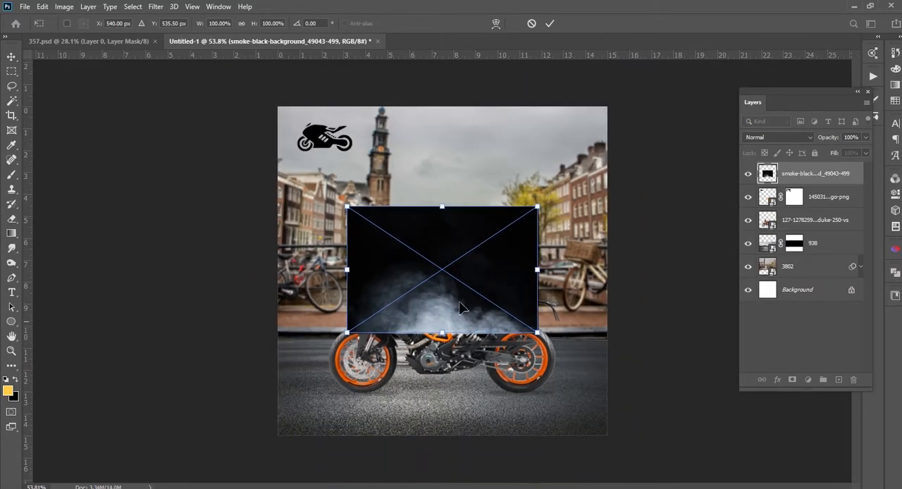
left_click_drag(538, 206, 606, 162)
left_click_drag(493, 268, 492, 336)
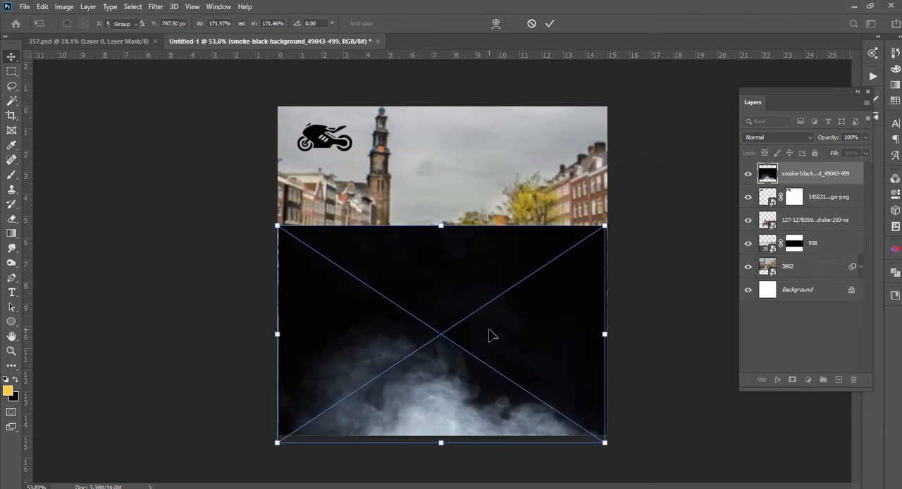
key("Return")
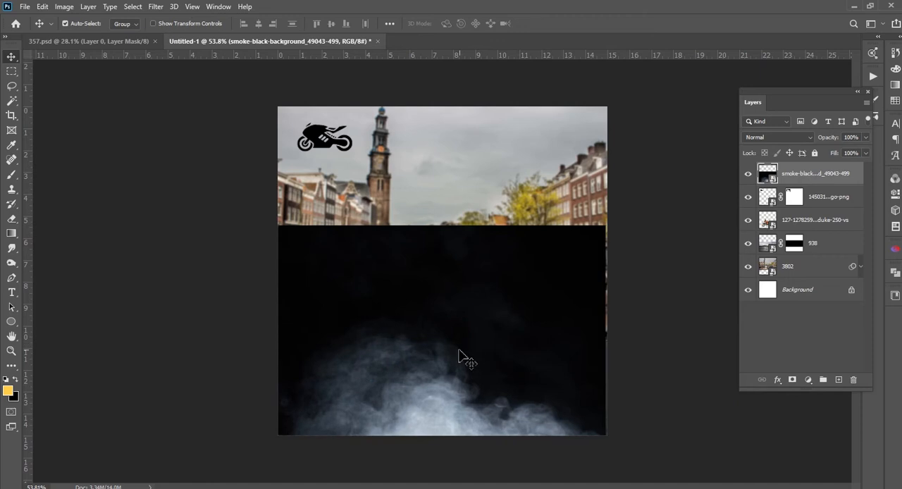
Flip the smoke image horizontally
key("ctrl+t")
right_click(461, 352)
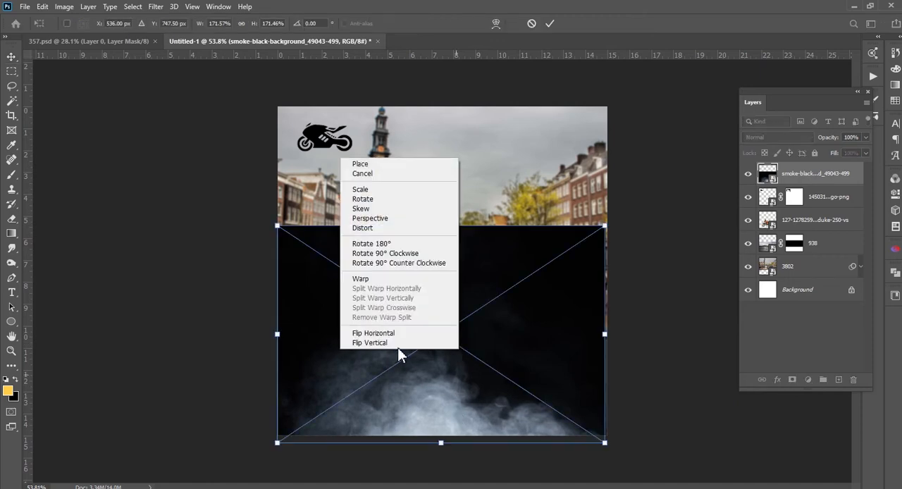
left_click(395, 334)
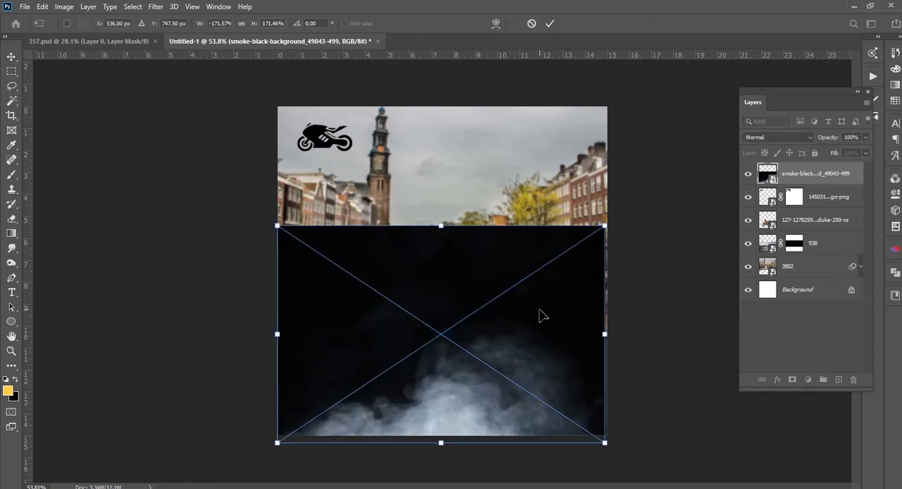
key("Return")
Blend the smoke layer into the scene with Screen mode at 40% opacity
left_click(791, 136)
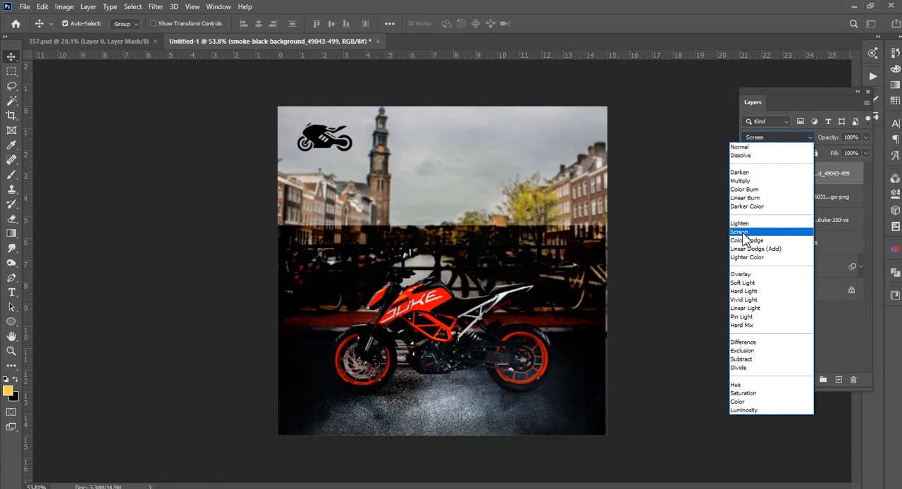
left_click(739, 232)
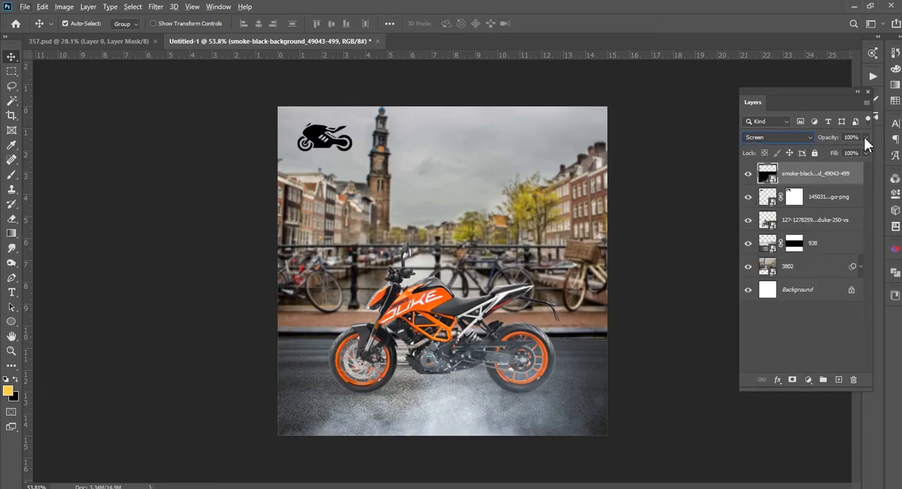
left_click_drag(831, 150, 833, 149)
left_click(499, 414)
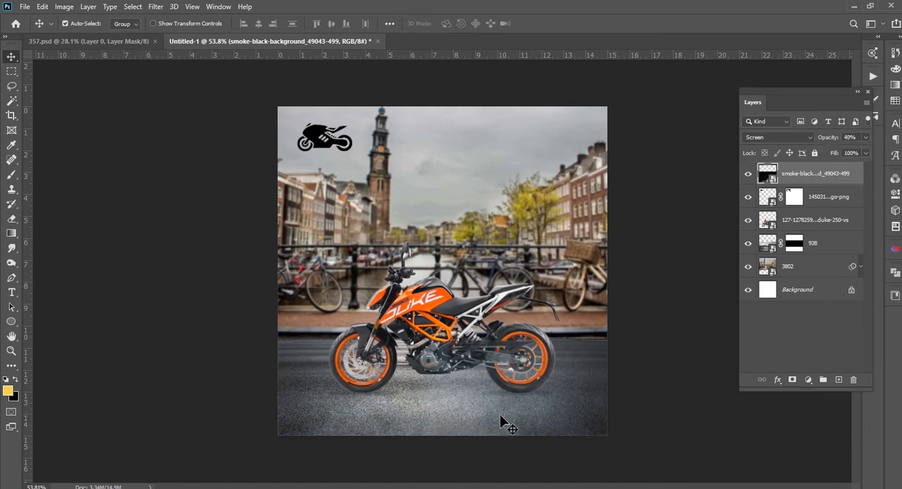
left_click_drag(453, 413, 464, 410)
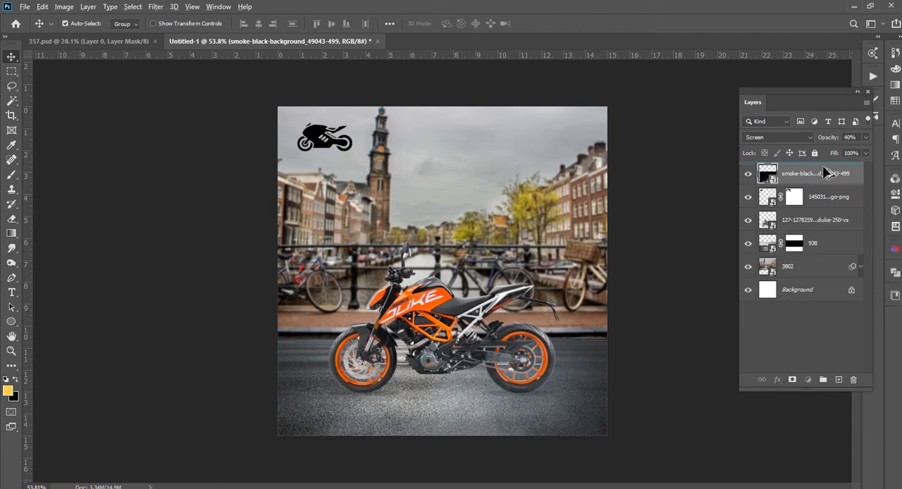
Duplicate the smoke layer, rotate the copy 90° clockwise and align it with the canvas's left edge
key("ctrl+j")
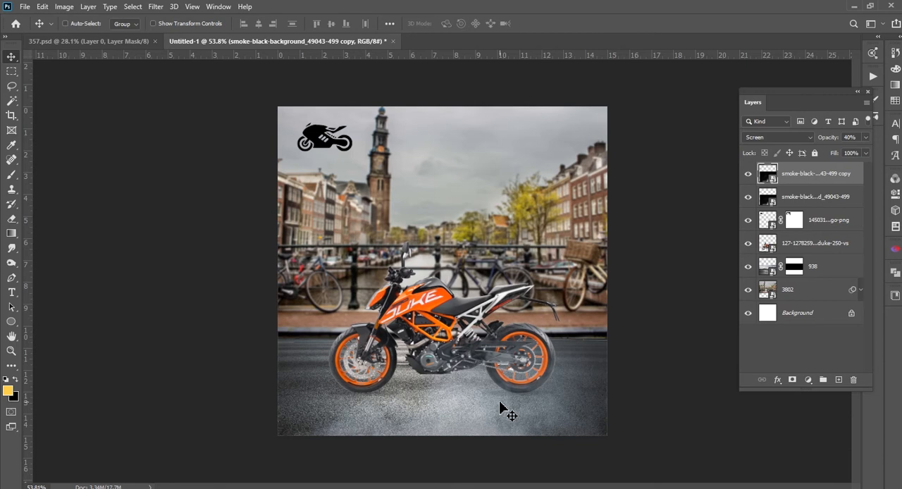
key("ctrl+t")
left_click_drag(634, 234, 548, 475)
left_click_drag(351, 328, 321, 310)
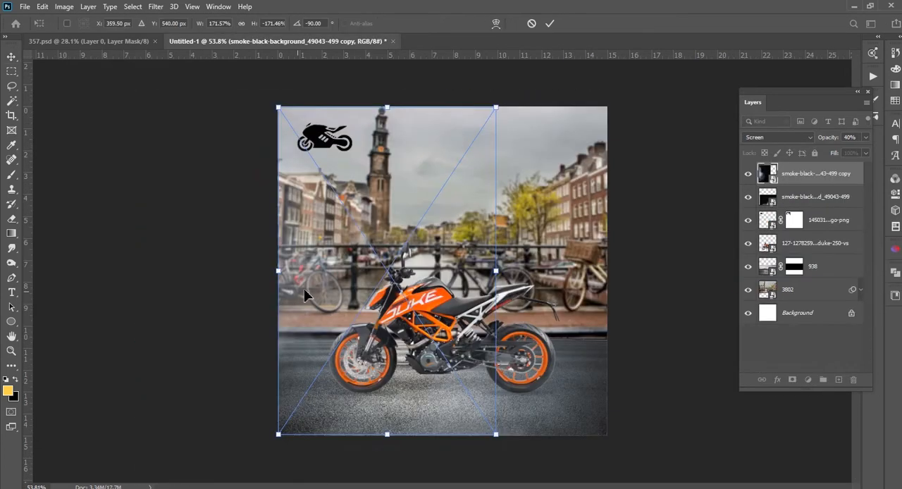
key("Return")
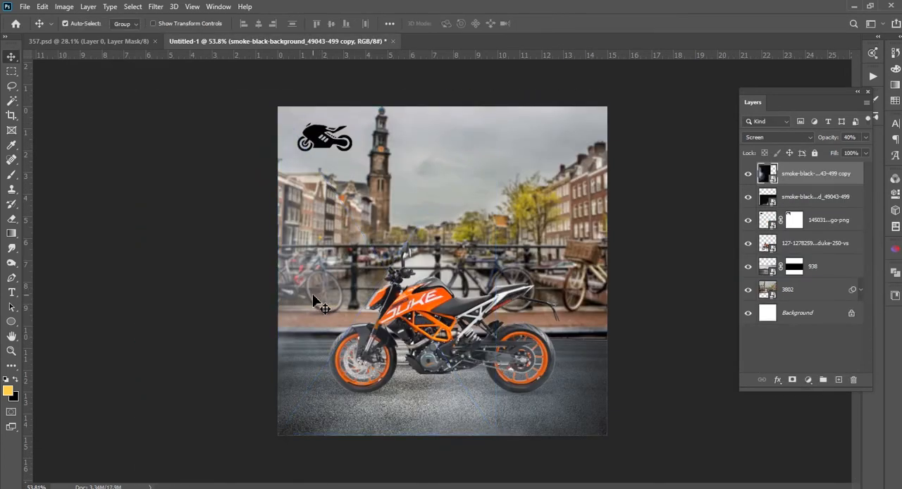
Duplicate the left-edge smoke, rotate the copy another 90° clockwise and align it with the canvas's top edge
key("ctrl+j")
key("ctrl+t")
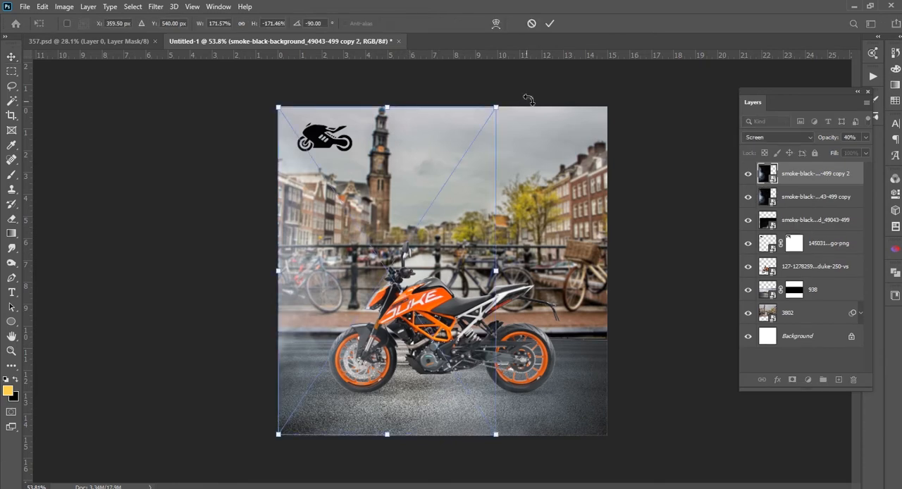
left_click_drag(525, 117, 547, 376)
left_click_drag(409, 260, 471, 200)
key("Return")
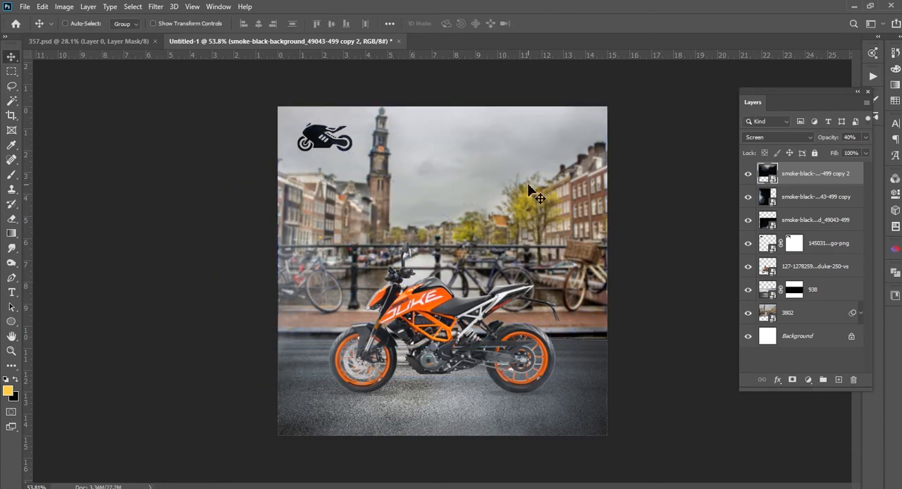
Duplicate the top-edge smoke, rotate the copy another 90° clockwise and align it with the canvas's right edge
key("ctrl+j")
key("ctrl+t")
left_click_drag(632, 115, 549, 365)
left_click_drag(528, 236, 579, 289)
key("Return")
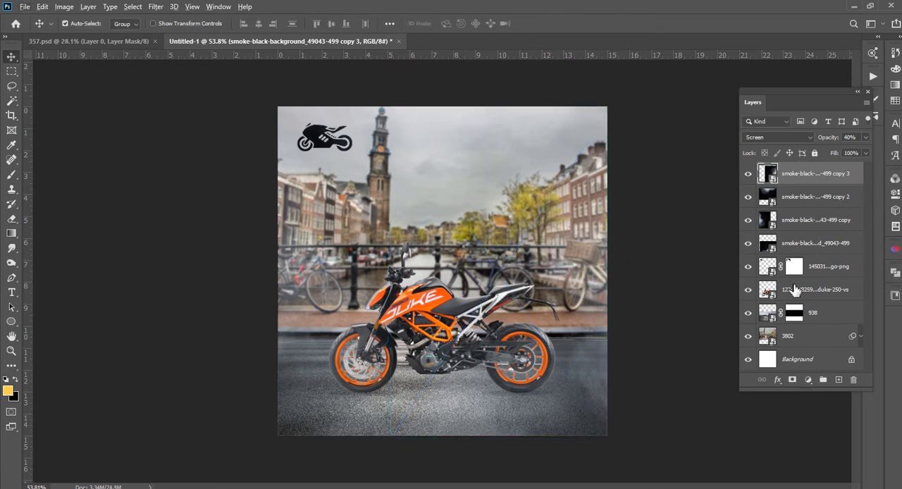
Move the bike logo layer to the top of the stack and group the four smoke layers
left_click_drag(832, 267, 816, 173)
left_click(813, 200)
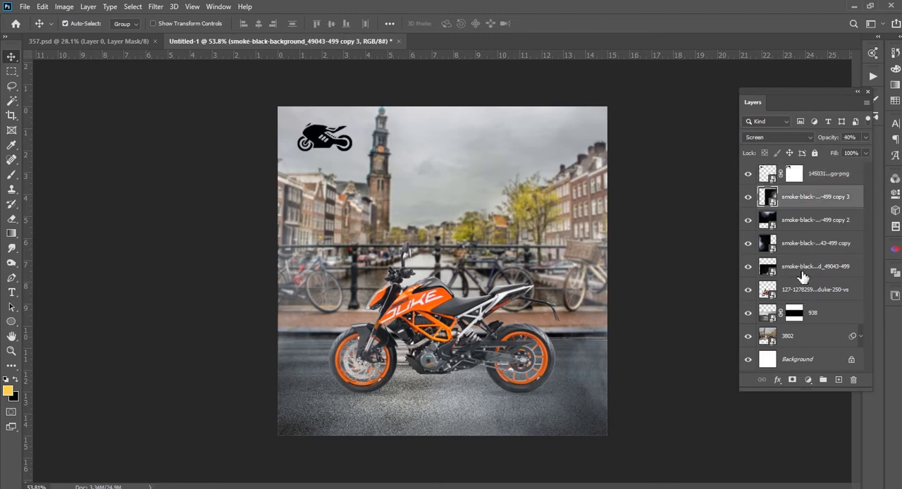
left_click(803, 275, "shift")
key("ctrl+g")
Rename the group of smoke layers as smoke
double_click(796, 193)
key("Return")
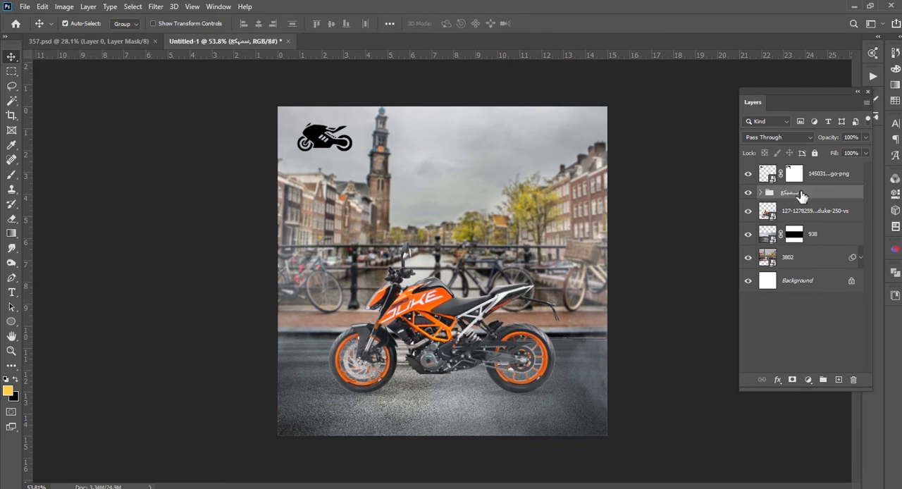
double_click(789, 193)
key("Return")
left_click(253, 332)
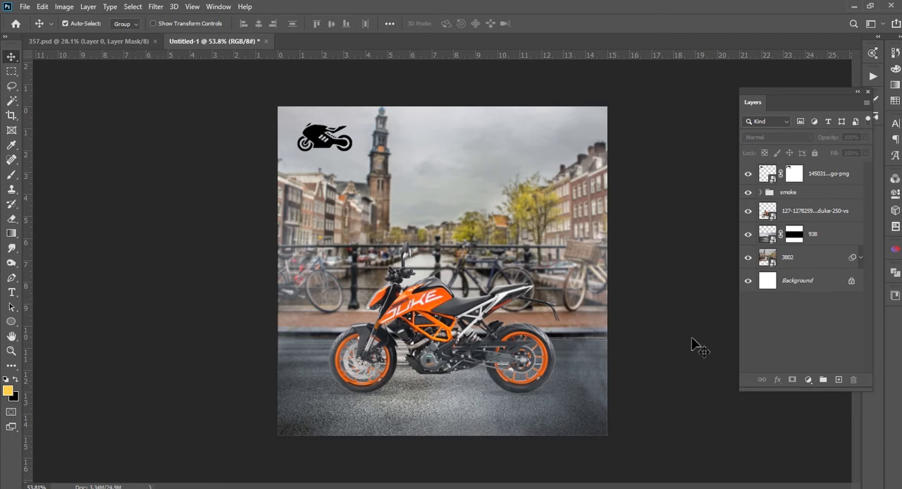
Lower the smoke group's opacity to 71%
key("ctrl+z")
left_click(863, 138)
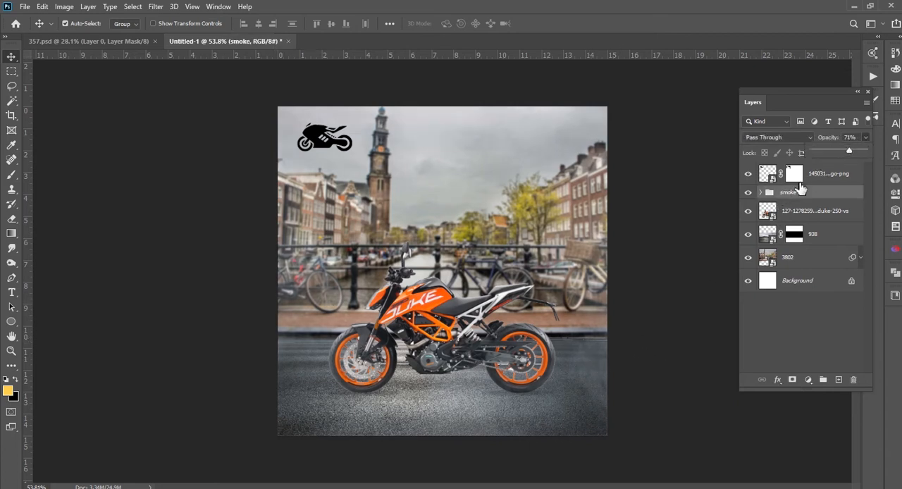
left_click(661, 268)
left_click(817, 193)
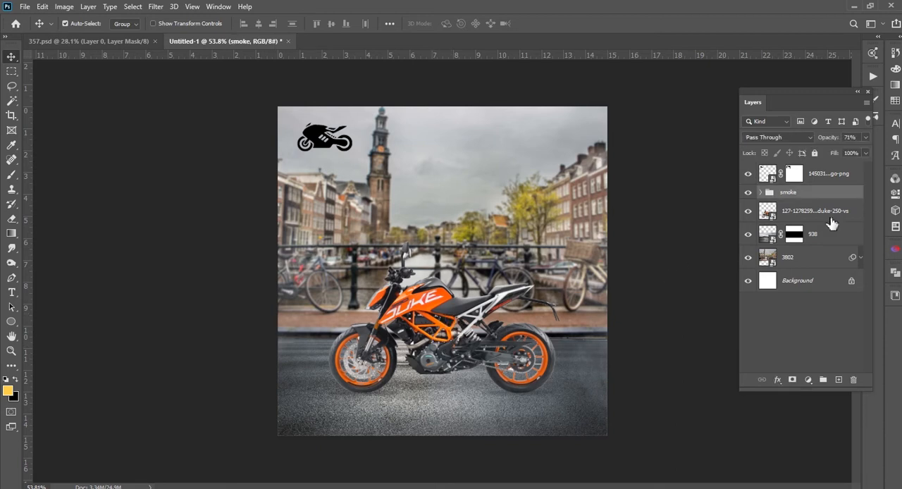
Scale the orange Duke motorcycle up slightly about its centre so it nearly fills the canvas width
left_click(804, 212)
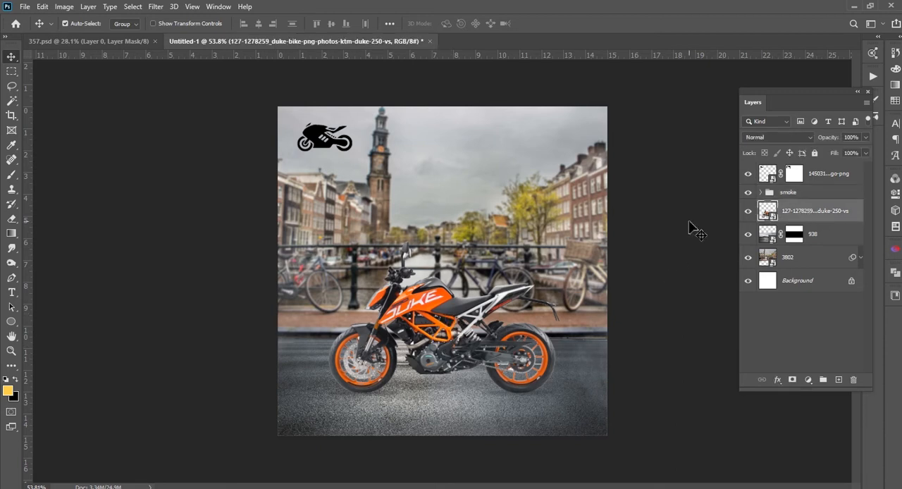
scroll(481, 358, "up", 1)
key("ctrl+t")
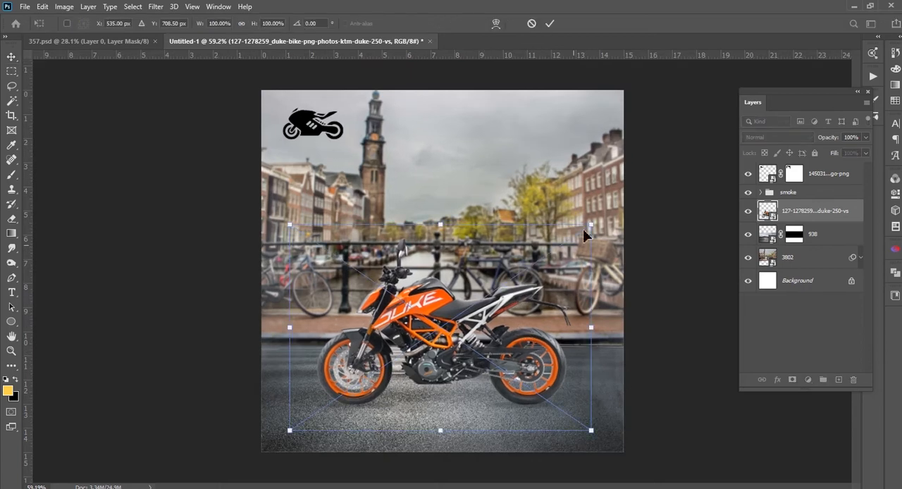
left_click_drag(593, 224, 620, 207)
key("Return")
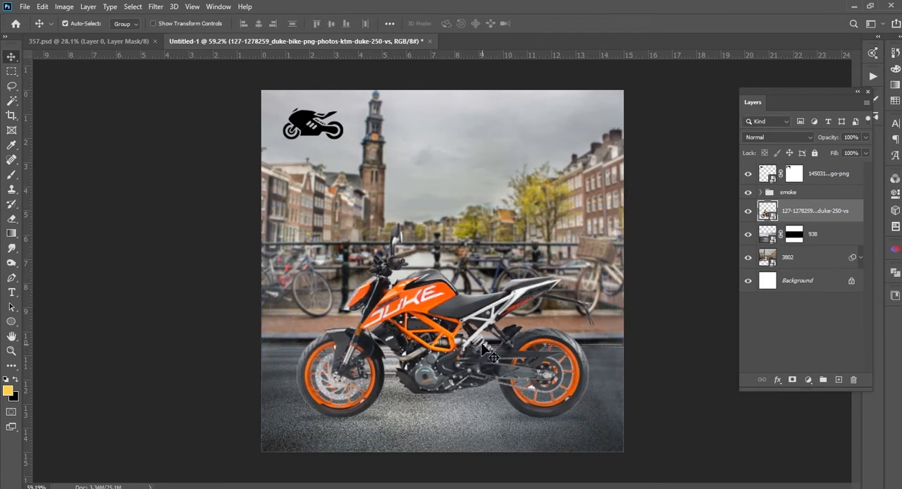
left_click(639, 296)
left_click(489, 309)
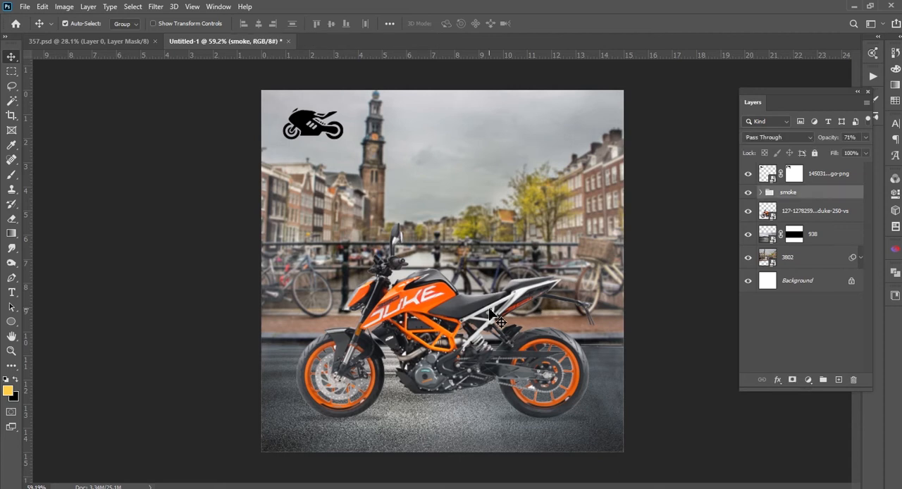
left_click_drag(808, 212, 837, 381)
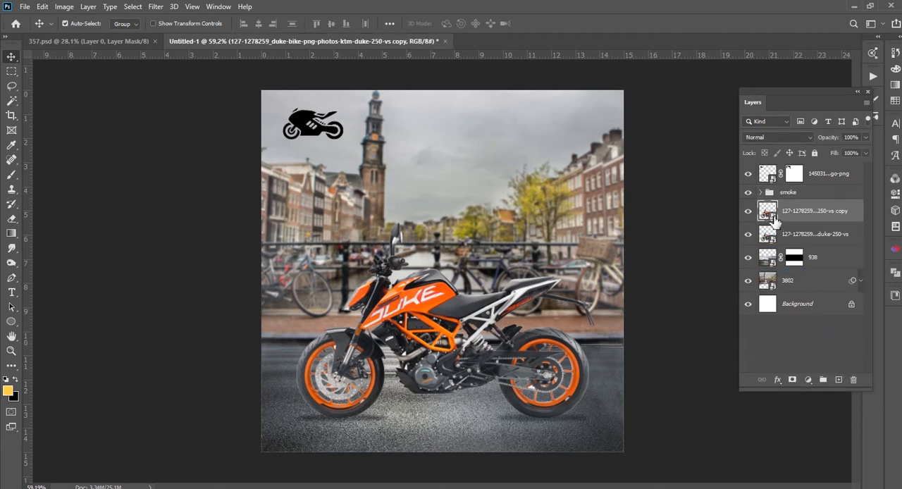
double_click(842, 212)
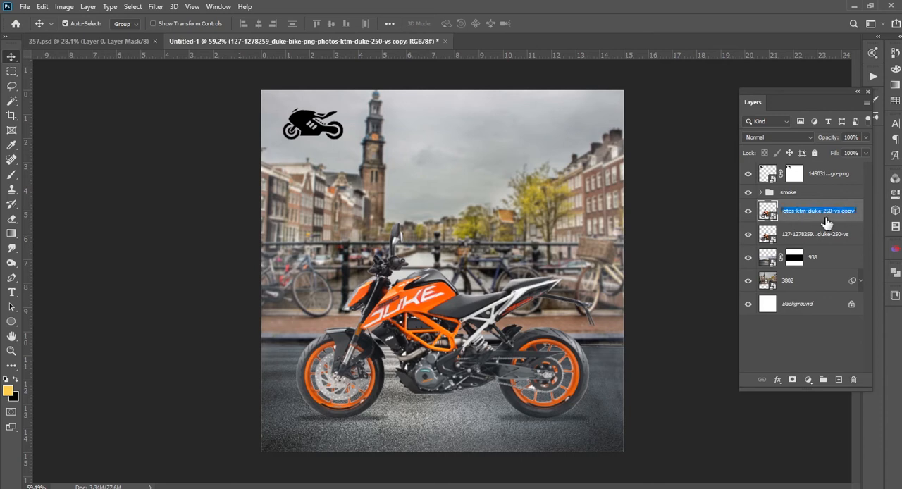
type("bike")
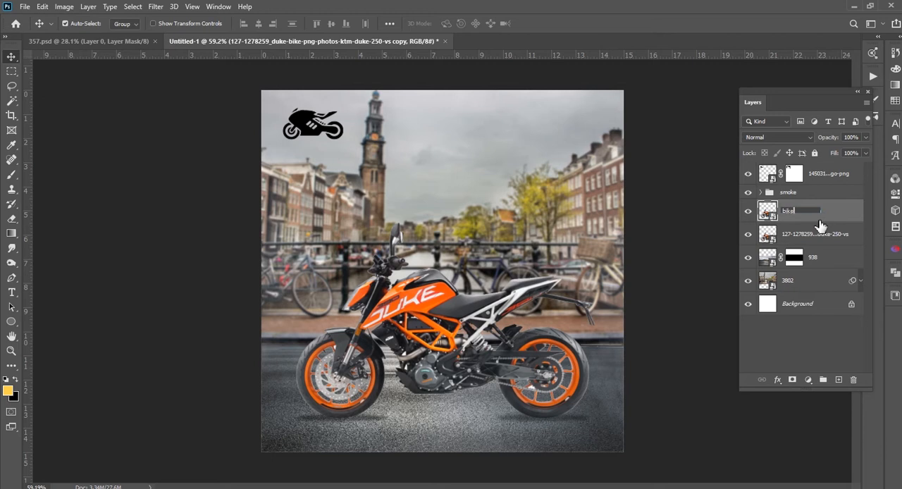
key("Return")
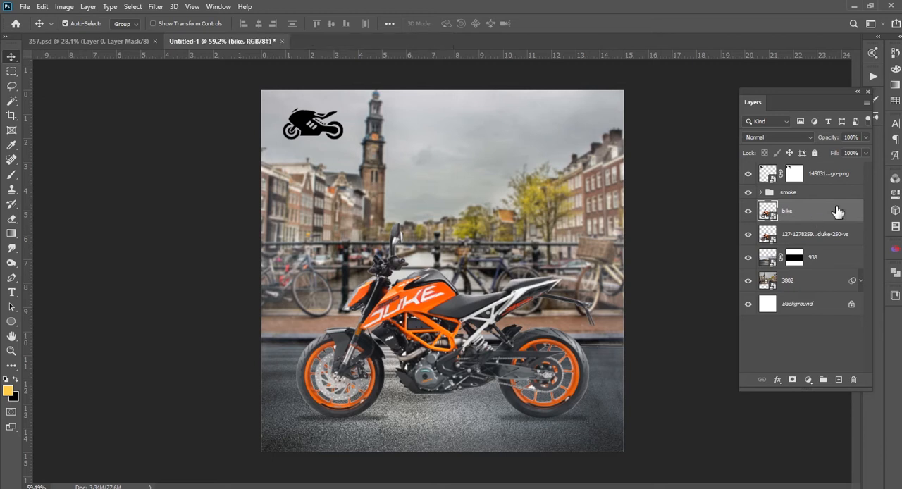
Add a white Stroke layer style to the bike layer
double_click(826, 201)
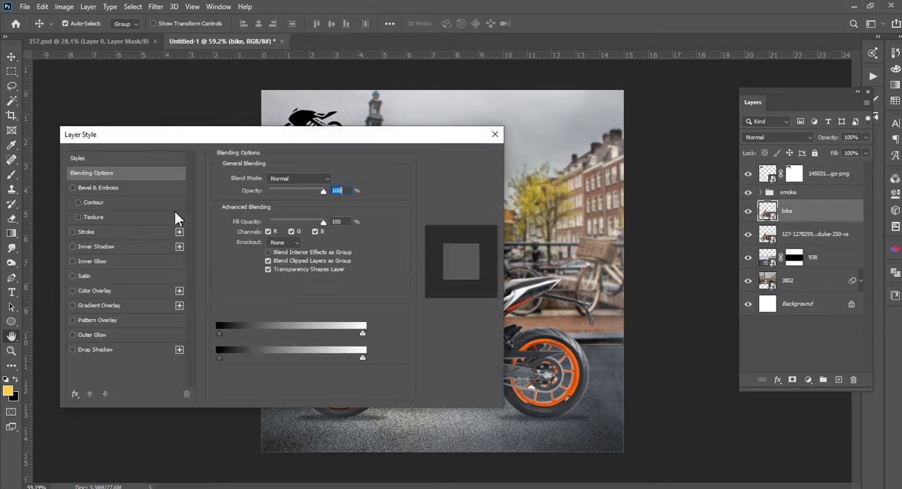
left_click_drag(148, 139, 577, 105)
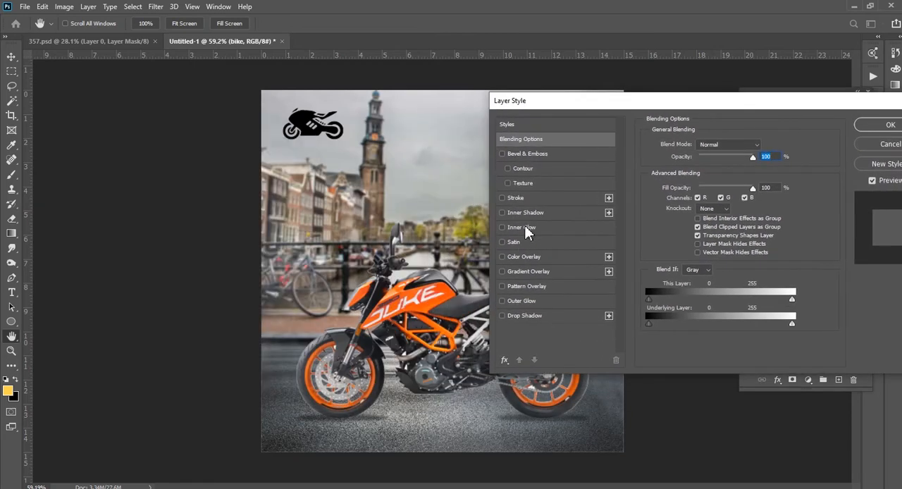
left_click(517, 198)
mouse_move(596, 103)
left_mouse_down()
mouse_move(780, 87)
mouse_move(277, 152)
left_mouse_up()
left_click(582, 175)
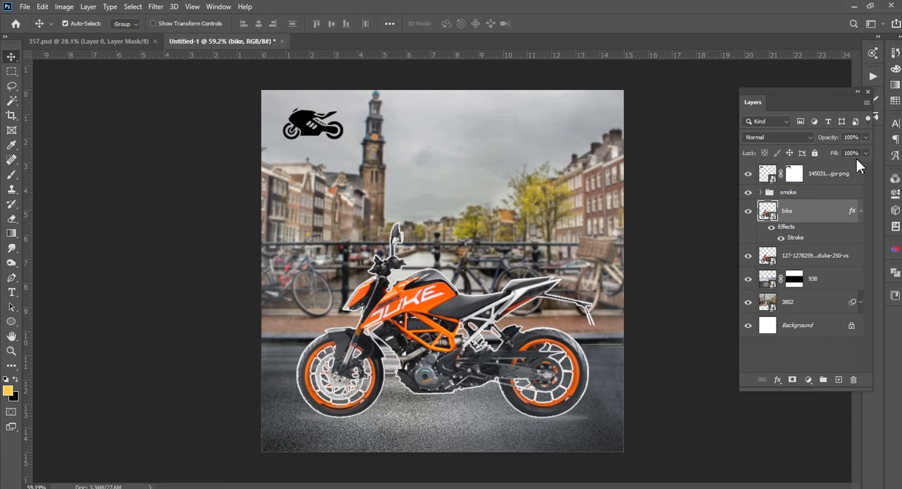
Set the bike layer's fill to 0% and check its outline by briefly hiding the original motorcycle layer
left_click(864, 153)
left_click(837, 113)
left_click(750, 258)
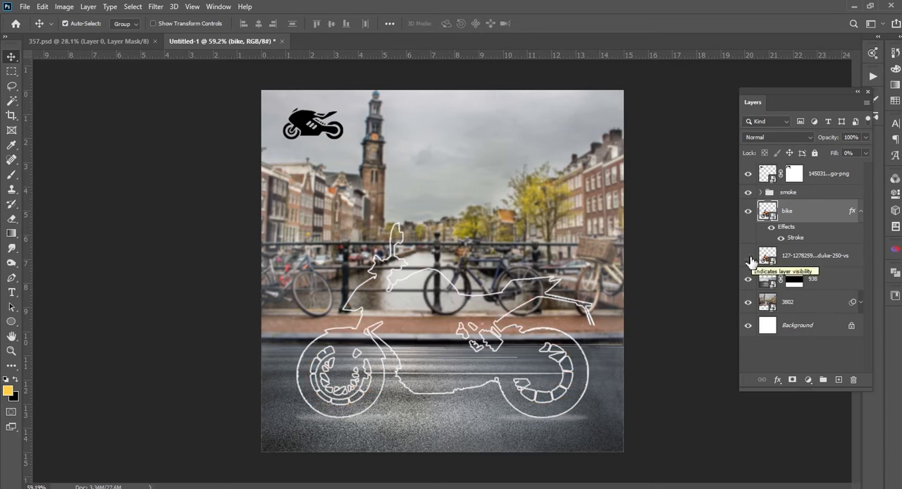
left_click(749, 258)
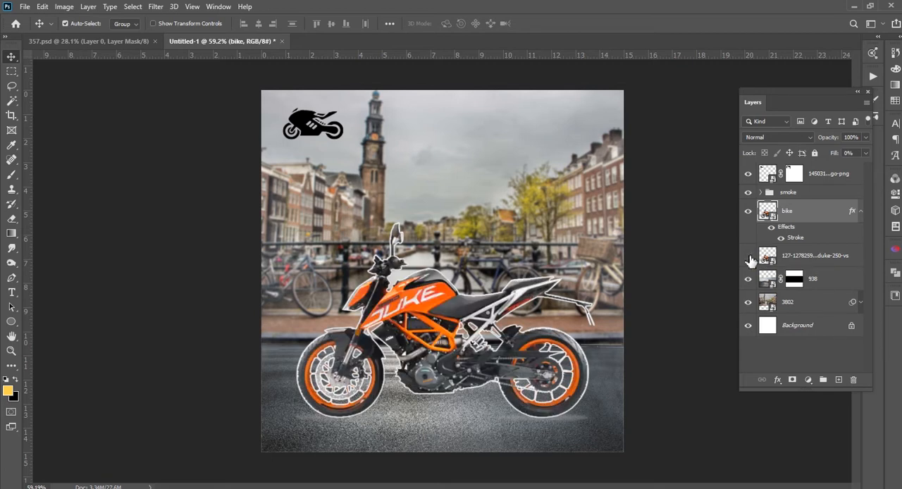
Show the original Duke motorcycle layer again and collapse the bike layer's effects list
left_click(751, 258)
left_click(631, 408)
left_click(861, 212)
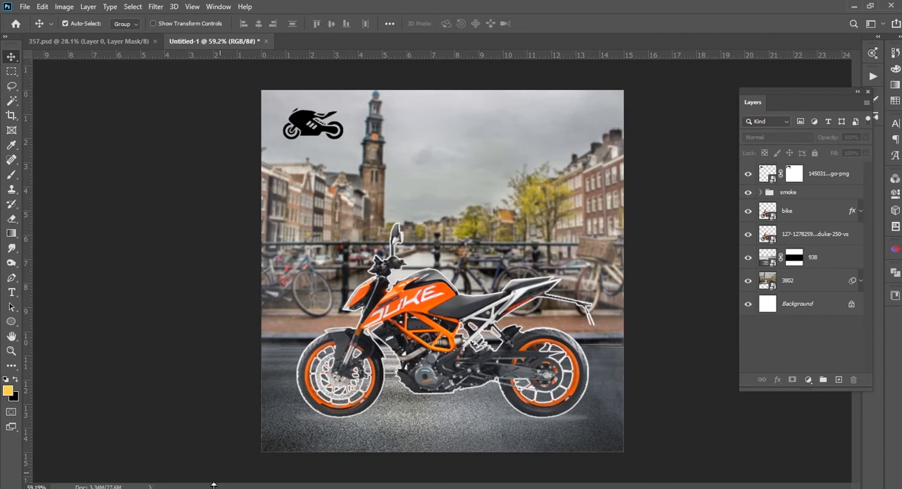
Place the ODR9AZ0 meadow image from the Gif Game folder, enlarge it to span the canvas, and stack it directly below the 938 layer
mouse_move(115, 488)
mouse_move(88, 472)
left_click(97, 472)
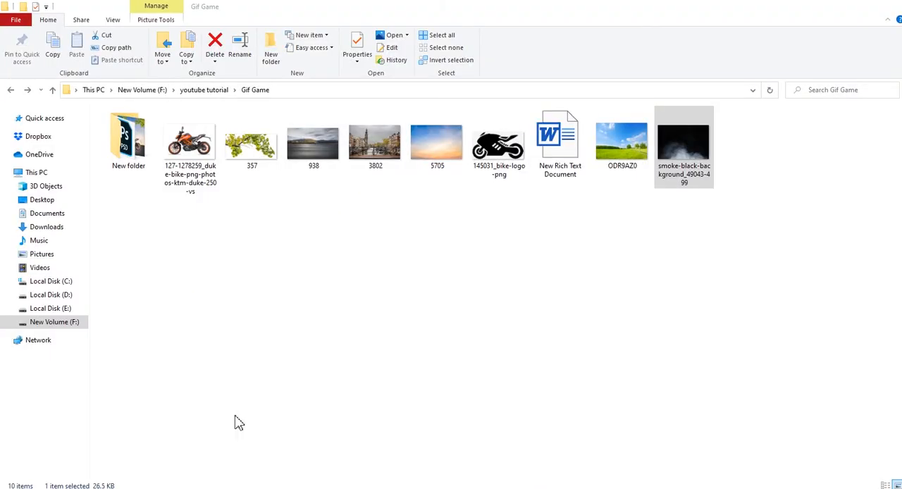
left_click(329, 150)
left_click(436, 144)
left_click_drag(611, 157, 435, 396)
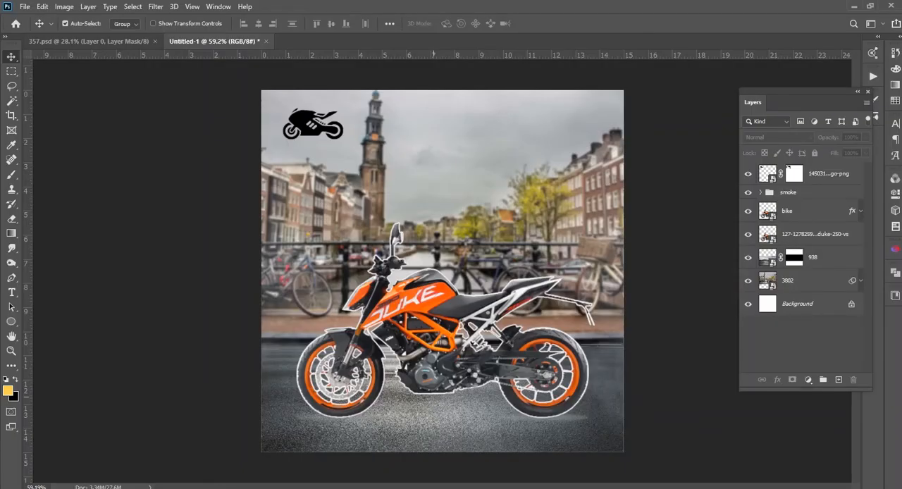
left_click_drag(556, 190, 662, 135)
left_click_drag(544, 247, 549, 227)
key("Return")
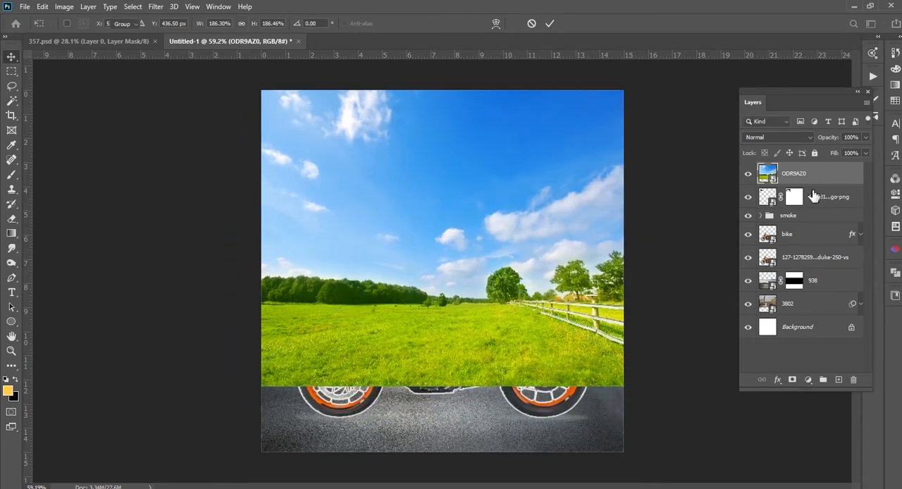
left_click_drag(822, 182, 796, 292)
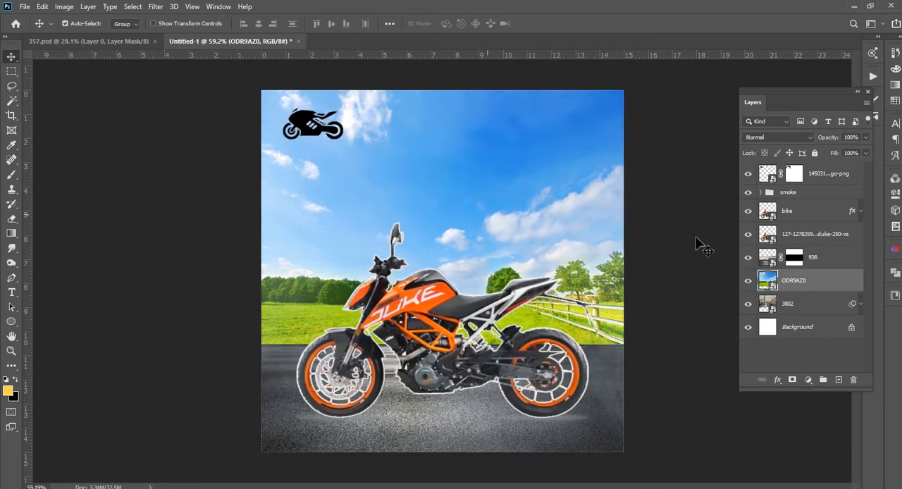
Hide the smoke group, then enlarge and reposition the meadow image so it fills the canvas above the road
mouse_move(491, 233)
left_mouse_down()
mouse_move(494, 192)
mouse_move(489, 238)
left_mouse_up()
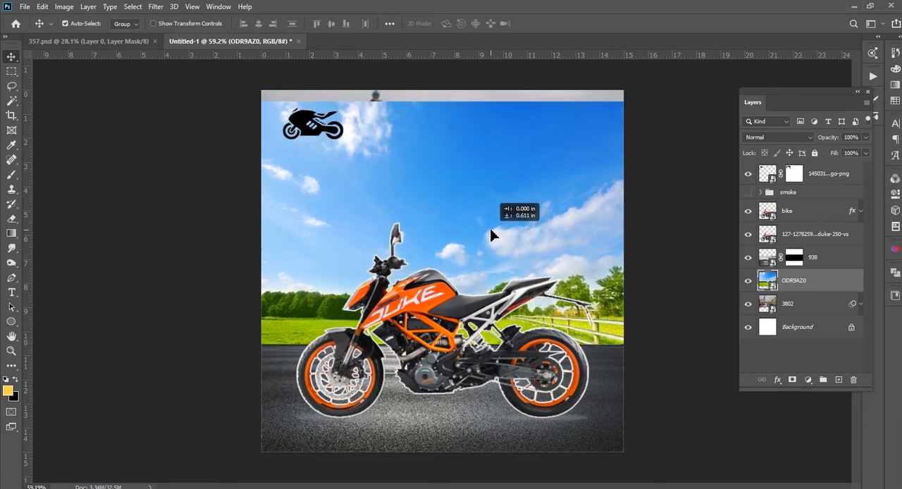
scroll(431, 250, "down", 3)
key("ctrl+t")
left_click_drag(576, 162, 613, 139)
left_click_drag(558, 197, 563, 180)
left_click_drag(517, 215, 515, 218)
key("Return")
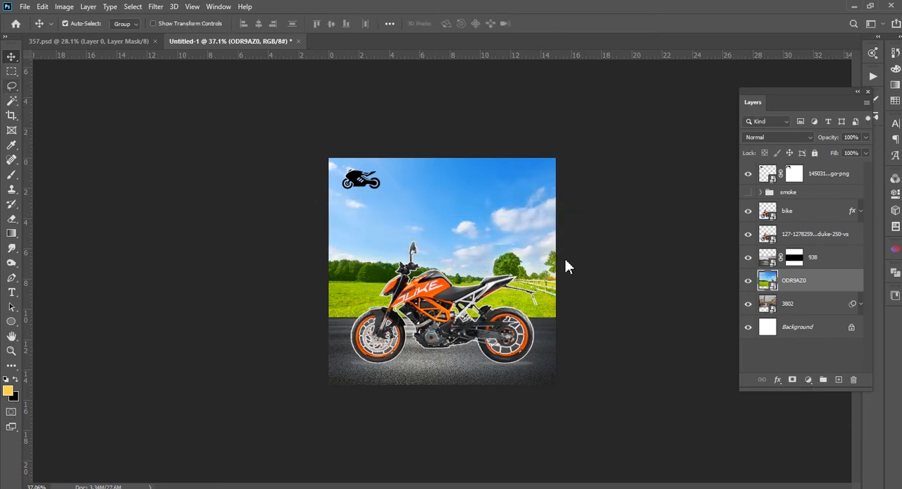
Select the entire sky of the meadow image, clouds included, with the Magic Wand at tolerance 50
key("w")
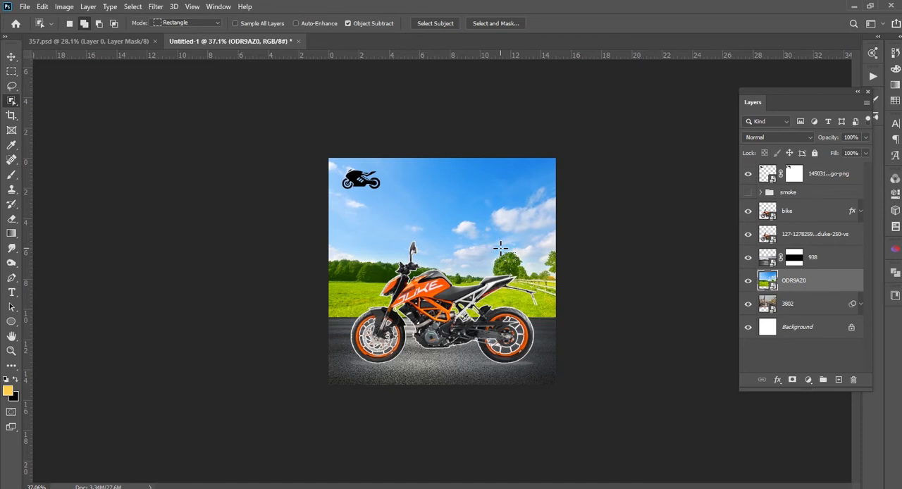
right_click(12, 100)
left_click(42, 103)
right_click(12, 103)
left_click(63, 123)
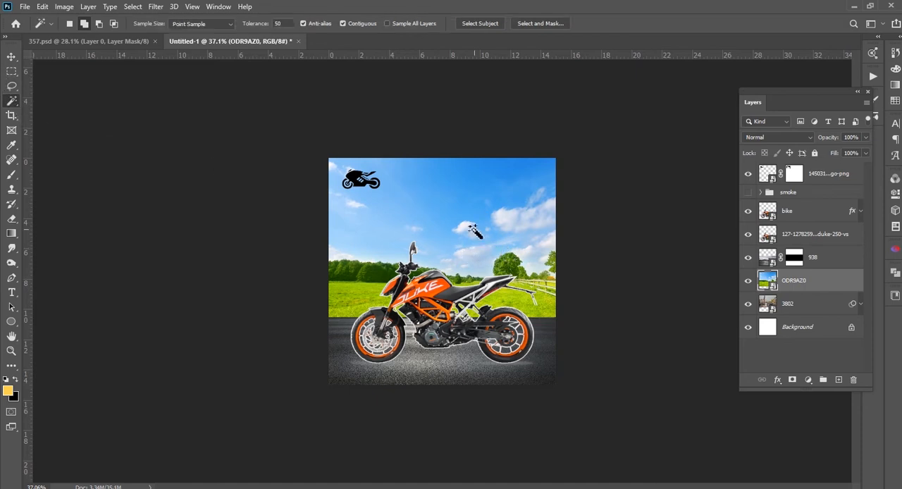
scroll(472, 232, "up", 2)
scroll(476, 230, "up", 2)
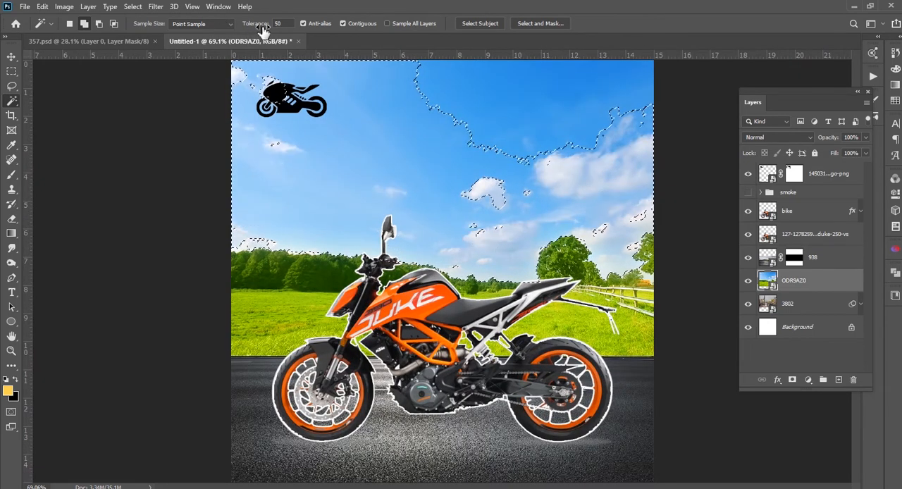
left_click(502, 130)
left_click(486, 189)
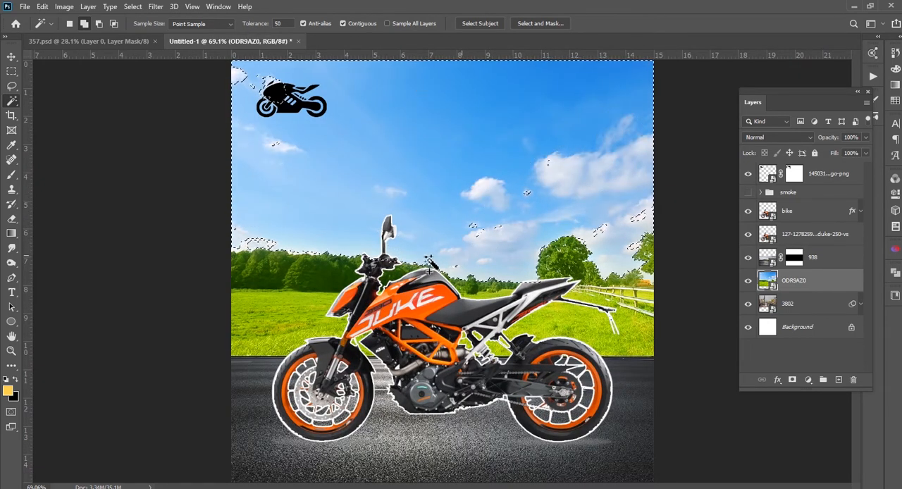
left_click(618, 235)
left_click(604, 229)
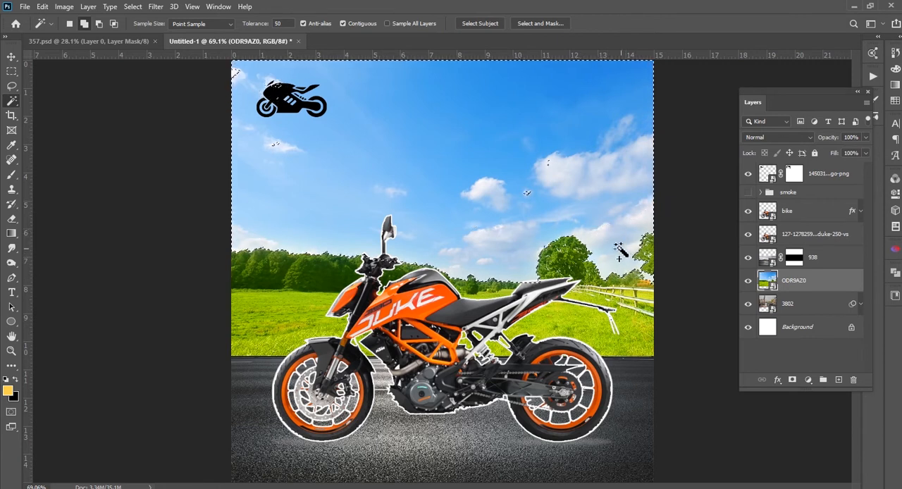
Add a layer mask to ODR9AZ0 that hides the selected sky, and paint out leftover sky specks near the bike logo in black
left_click(792, 380, "alt")
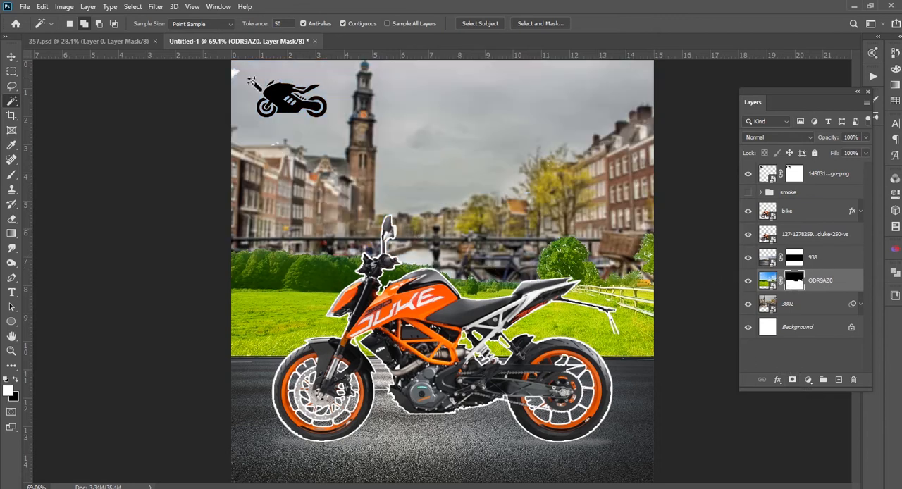
left_click(12, 174)
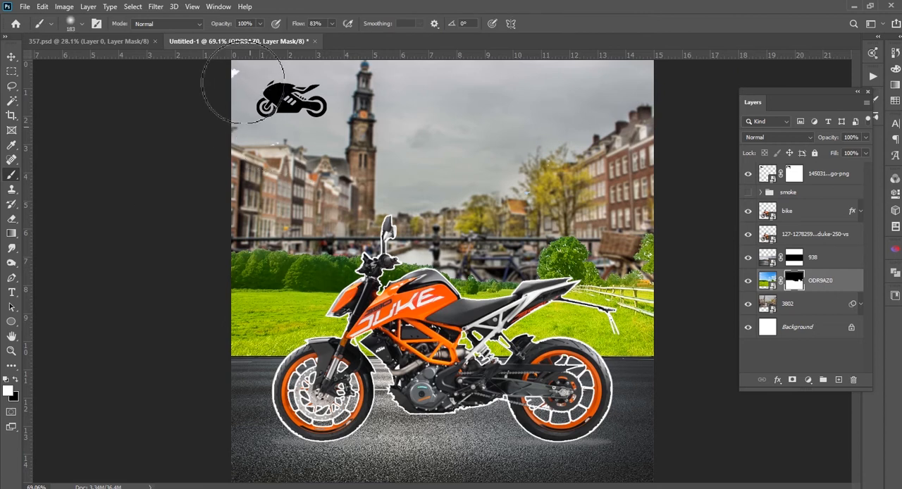
left_click_drag(241, 79, 240, 90)
key("x")
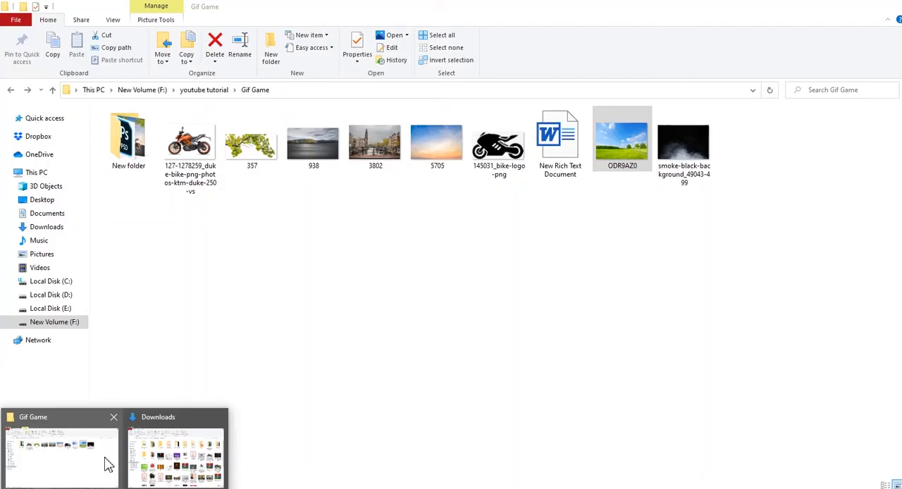
Place the 5705 sunset sky image from the Gif Game folder over the upper part of the canvas
left_click(105, 460)
left_click(432, 150)
left_click_drag(432, 150, 513, 273)
left_click_drag(514, 208, 517, 164)
key("b")
key("v")
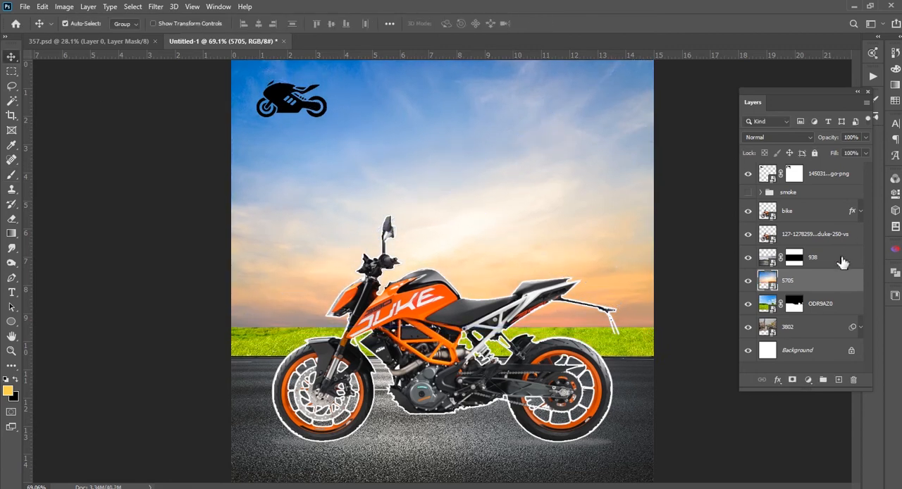
Stack the 5705 sky layer directly below ODR9AZ0 and shift the sky upward behind the trees
left_click_drag(822, 287, 822, 309)
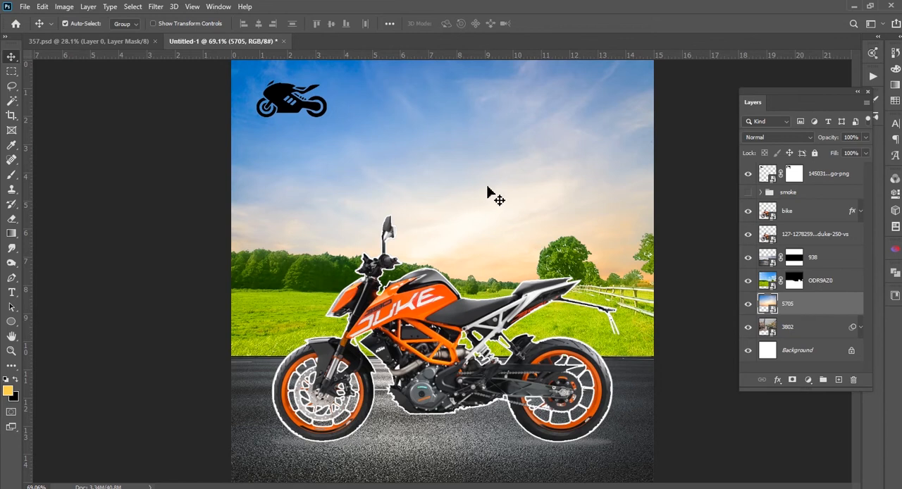
left_click_drag(485, 193, 487, 151)
scroll(486, 304, "down", 4)
scroll(511, 246, "up", 2)
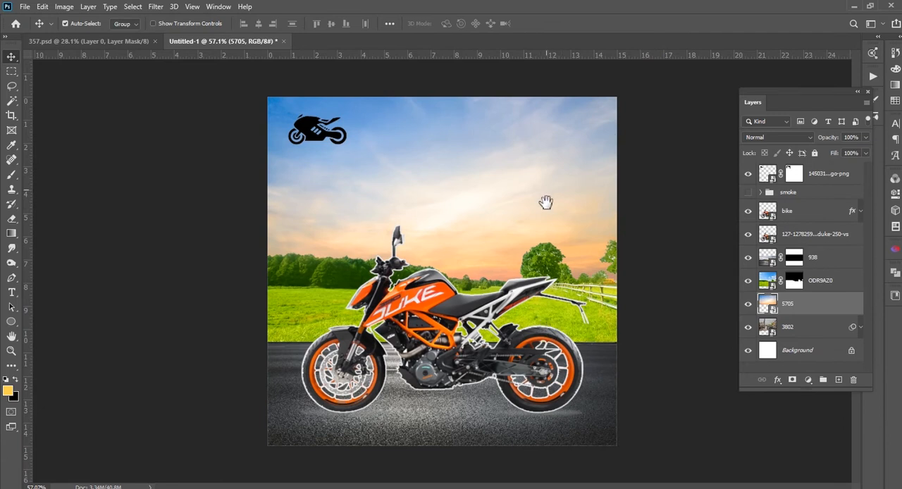
Place the 357 leaf branch image, flip it horizontally, and position it in the canvas's upper-right corner
mouse_move(112, 486)
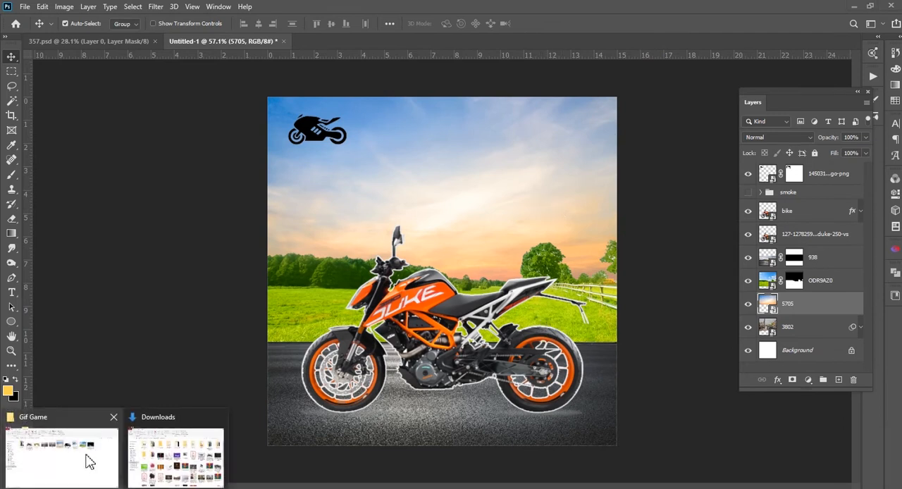
left_click(85, 461)
left_click_drag(252, 145, 491, 201)
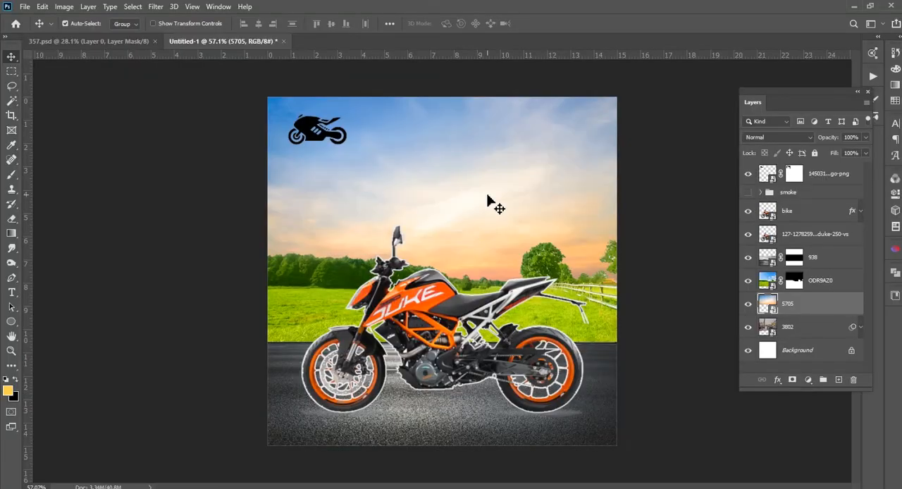
left_click_drag(507, 221, 533, 125)
right_click(532, 124)
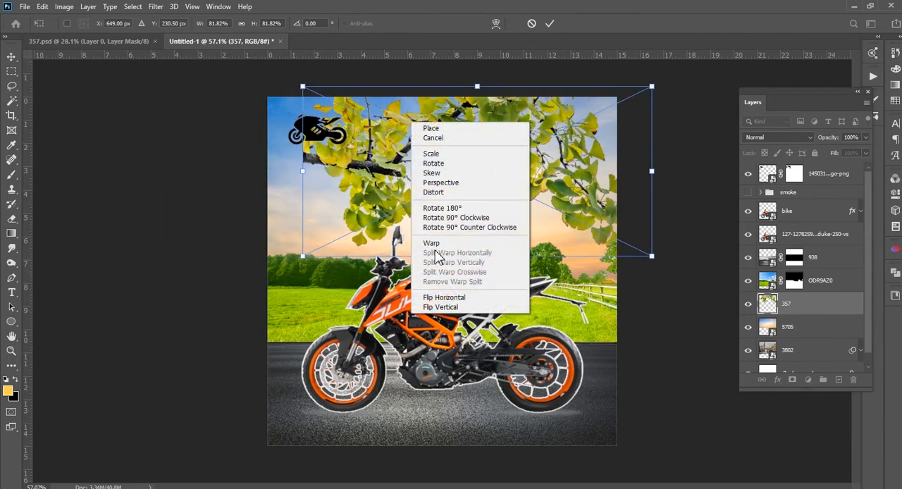
left_click(429, 298)
left_click_drag(411, 194, 578, 141)
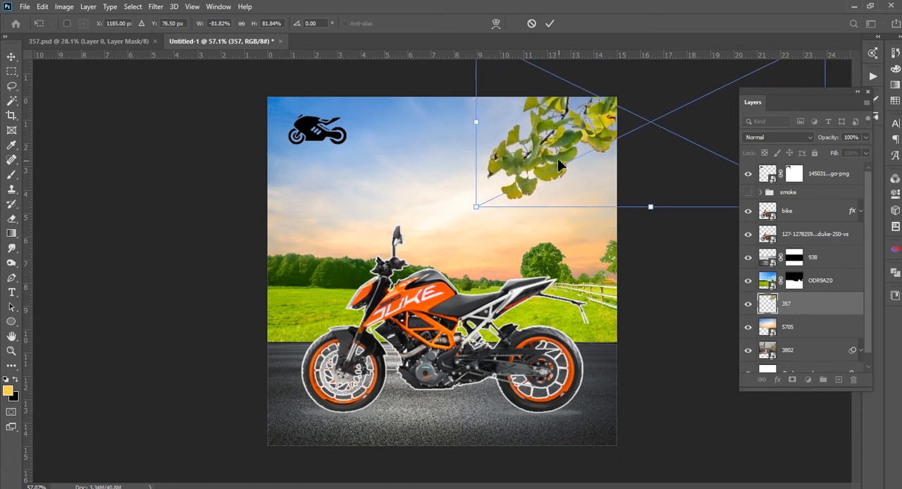
key("Return")
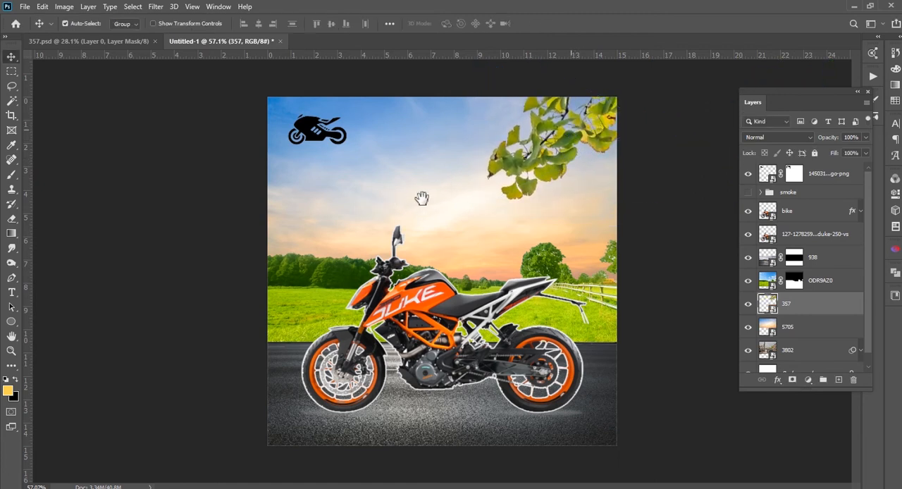
Duplicate the 357 leaf branch layer slightly offset from the original branch
scroll(584, 159, "up", 3)
left_click_drag(570, 120, 529, 94)
left_click_drag(520, 156, 477, 163)
key("alt+shift")
left_click_drag(579, 175, 447, 245)
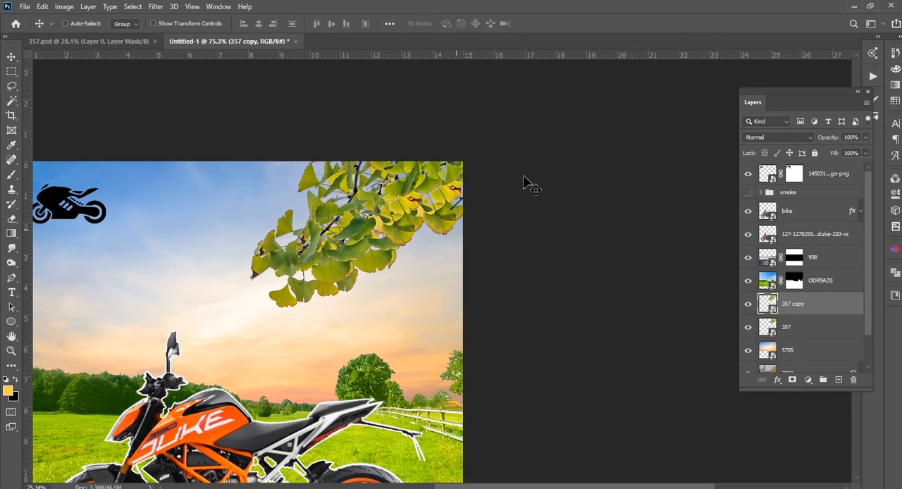
Tilt the 357 copy branch, scale it to about 68%, and overlap it with the original leaves in the upper-right corner
key("ctrl+t")
left_click_drag(714, 328, 676, 372)
left_click_drag(426, 204, 425, 230)
left_click_drag(215, 294, 253, 269)
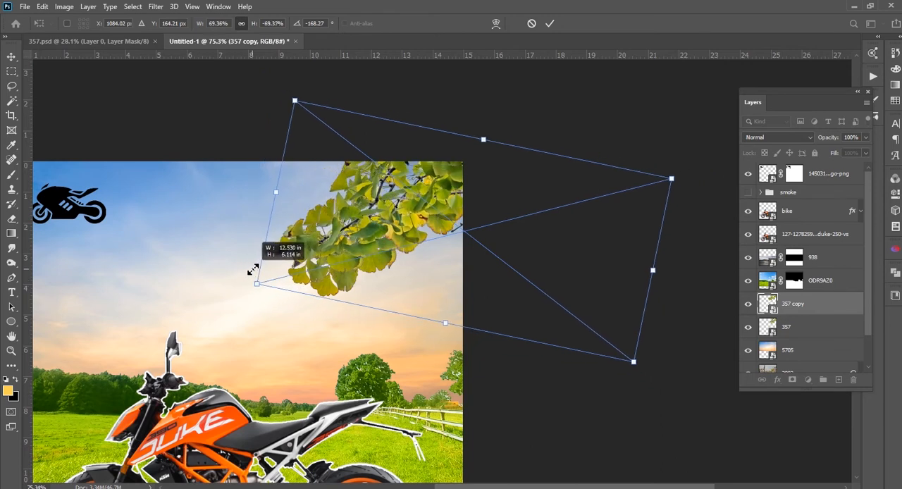
left_click_drag(350, 255, 329, 244)
key("Return")
Apply a Gaussian Blur of 2.5 pixels to the original 357 leaf branch layer
left_click(784, 328)
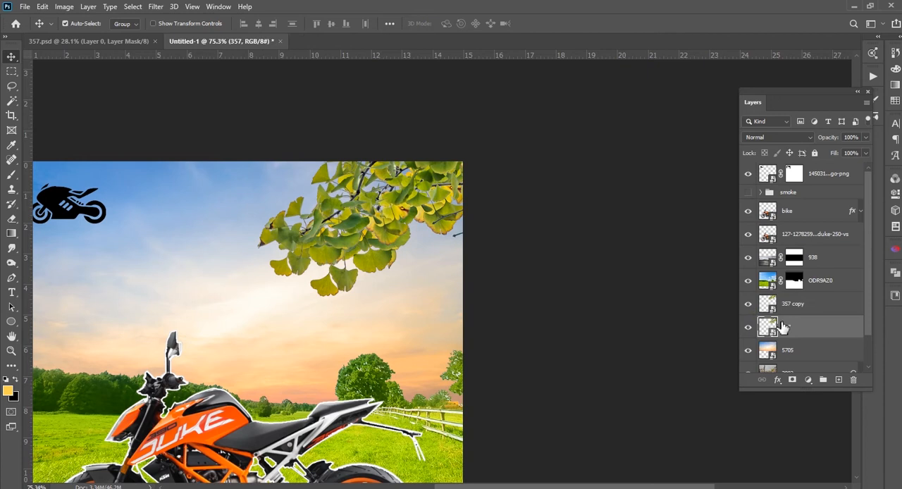
left_click(153, 7)
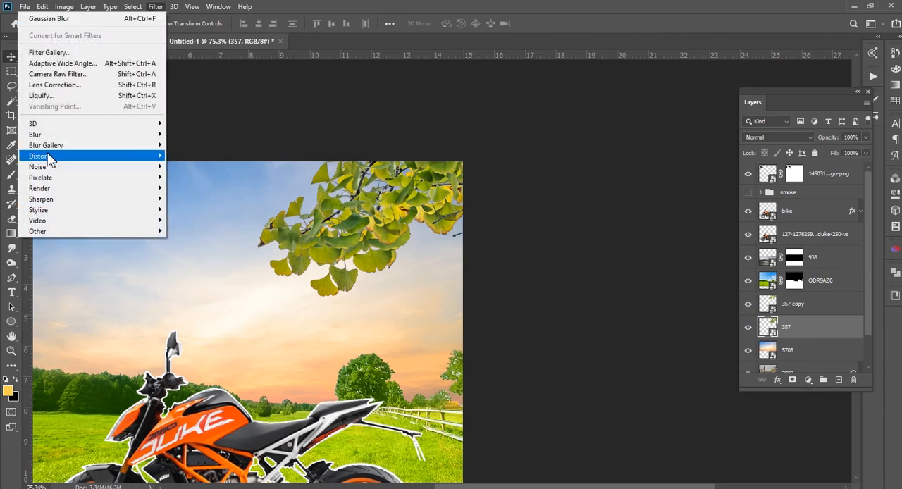
mouse_move(53, 135)
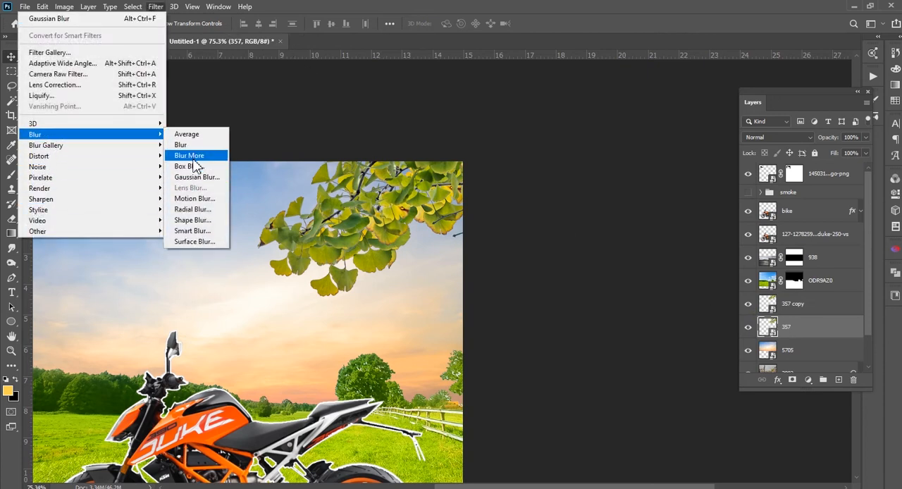
left_click(191, 177)
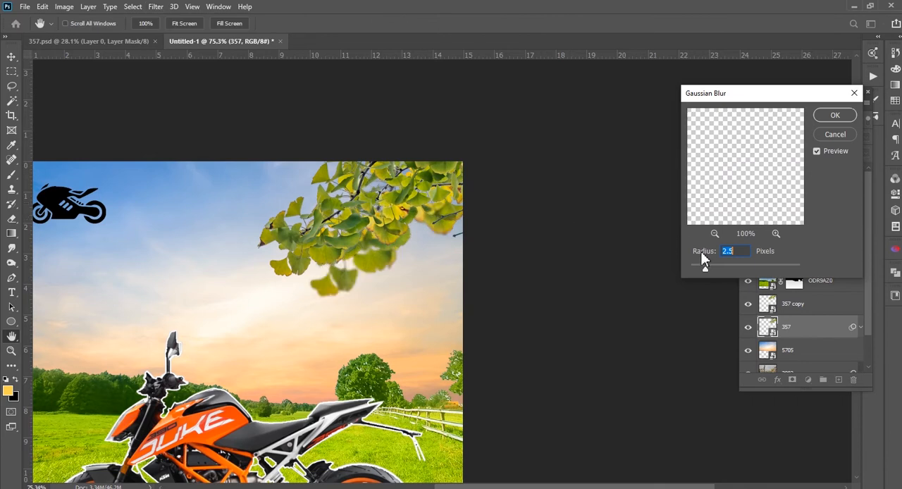
left_click(836, 116)
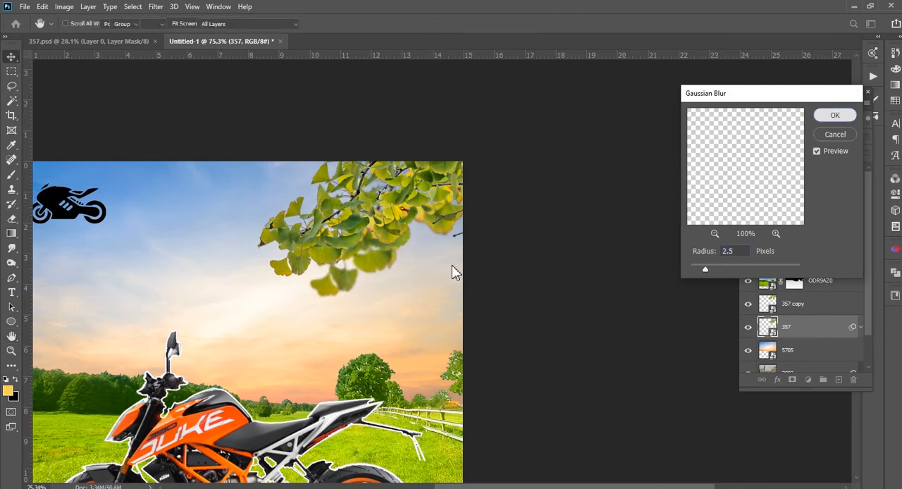
left_click(473, 282)
scroll(465, 282, "down", 3)
scroll(429, 137, "up", 2)
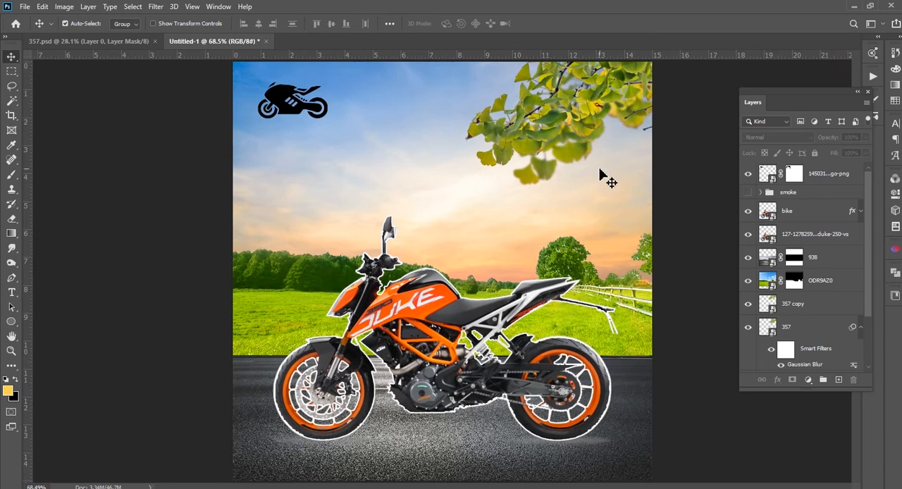
Duplicate the sharp 357 copy branch toward the canvas's left side and try rotating the duplicate
left_click(561, 116)
left_click_drag(467, 115, 415, 127)
key("ctrl+t")
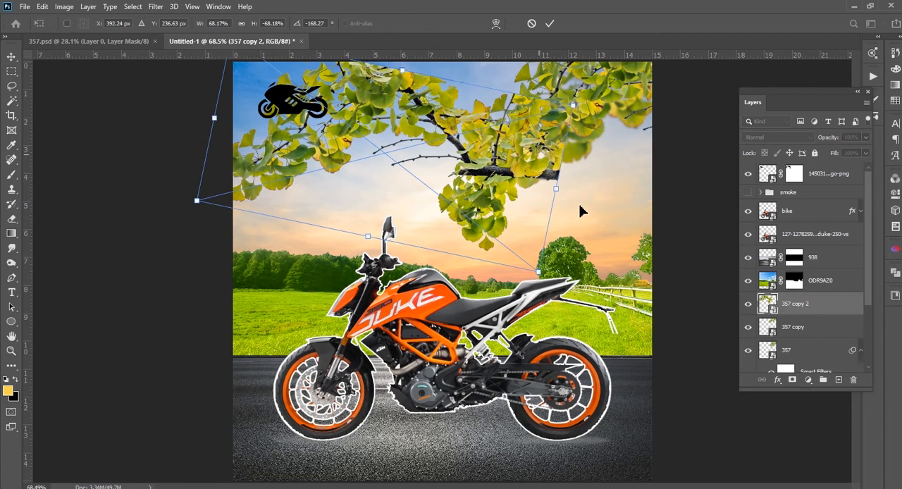
left_click_drag(211, 201, 108, 116)
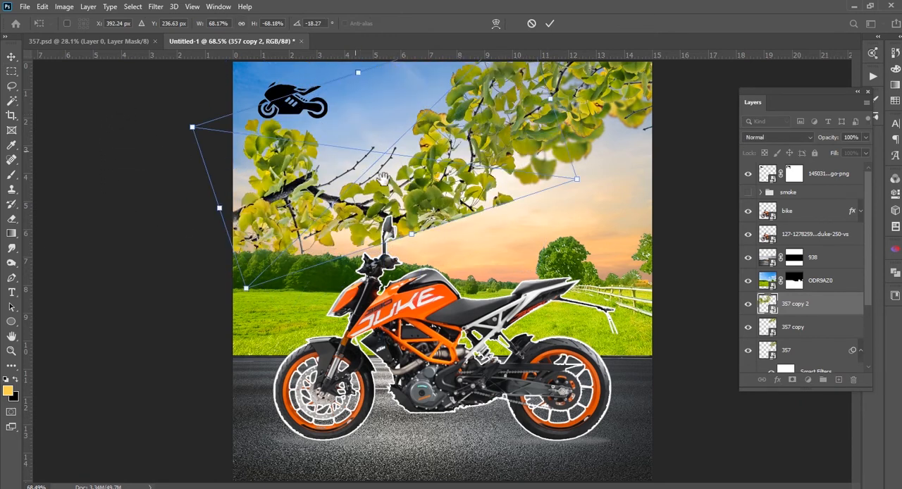
scroll(421, 229, "up", 2)
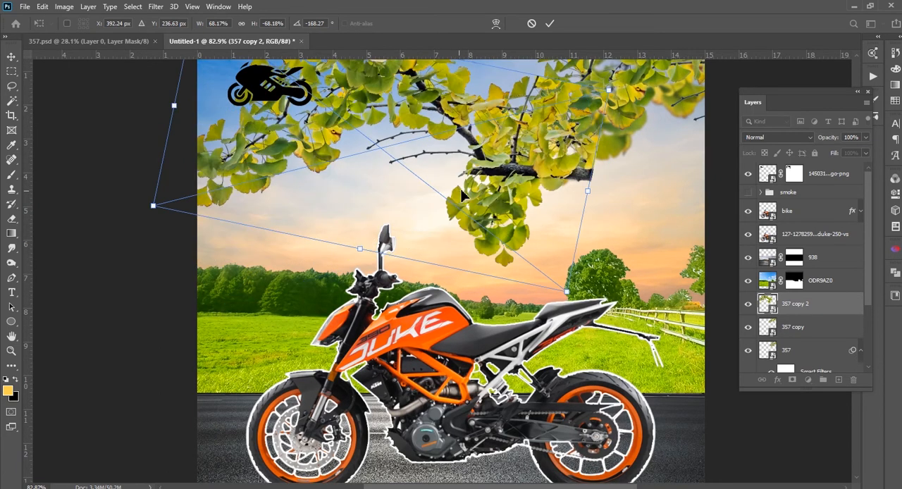
Flip the 357 copy 2 leaf branch horizontally and position it over the canvas's upper-left corner
right_click(512, 157)
left_click(426, 331)
left_click_drag(258, 138, 347, 249)
left_click_drag(465, 187, 314, 128)
left_click_drag(345, 155, 315, 134)
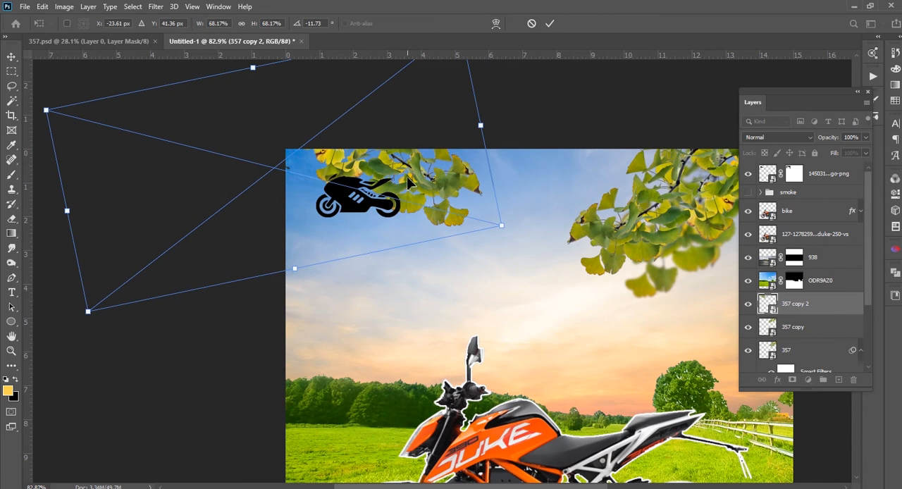
key("Return")
Scale the 357 copy 2 branch down to about 52% and place it in the upper-left corner above the bike logo
left_click(375, 217)
left_click_drag(368, 209, 368, 239)
left_click(407, 209)
key("ctrl+t")
left_click_drag(503, 229, 391, 216)
left_click_drag(340, 174, 418, 179)
left_click_drag(604, 211, 327, 192)
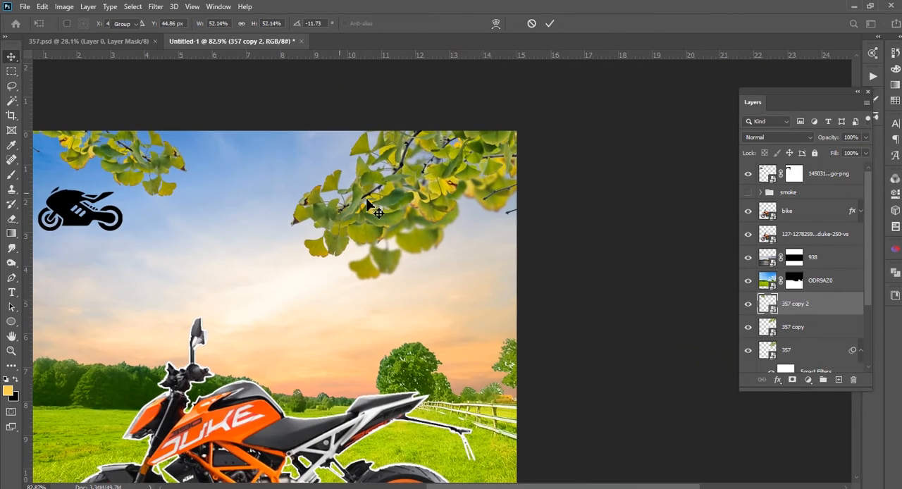
key("Return")
Shift the 357 copy 2 branch slightly inward so more of its twigs and leaves extend into the upper-left sky
left_click(385, 204)
left_click(786, 350, "shift")
left_click_drag(426, 213, 462, 199)
left_click_drag(292, 247, 505, 258)
left_click_drag(379, 198, 394, 210)
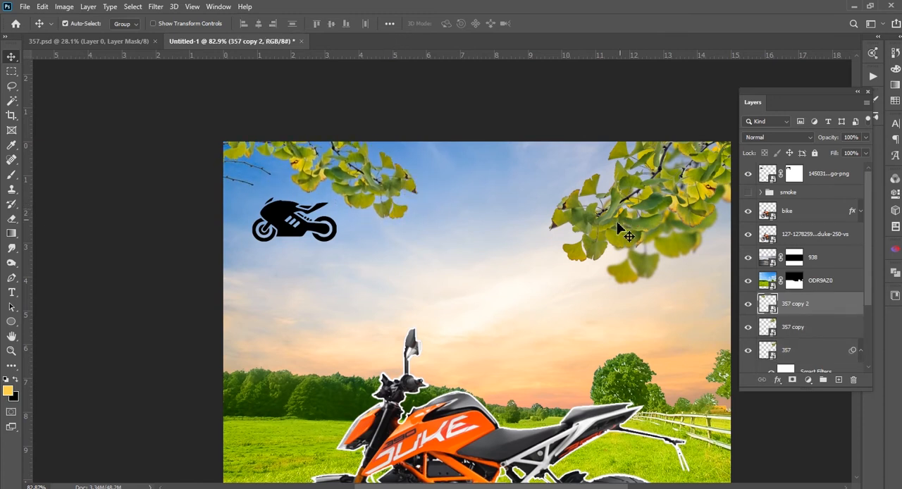
left_click_drag(572, 201, 566, 171)
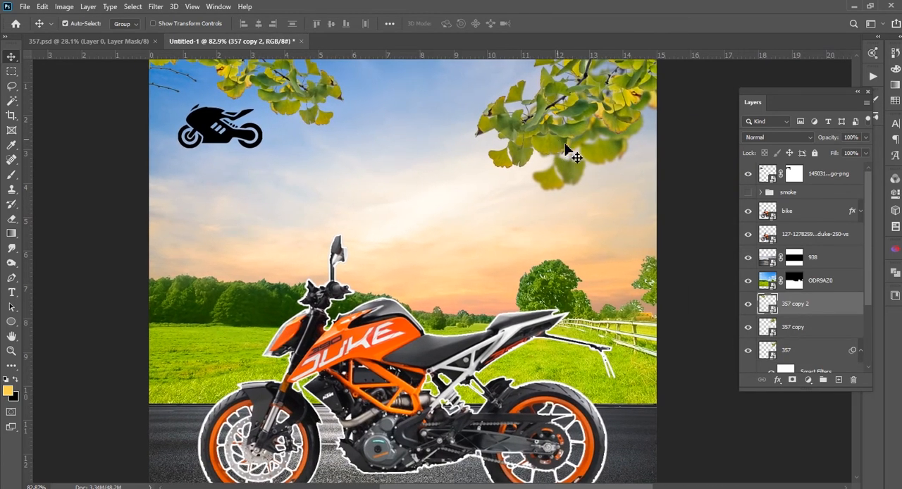
Move the 357 and 357 copy branches together slightly toward the upper-right edge, and nudge the left branch down
left_click(797, 334)
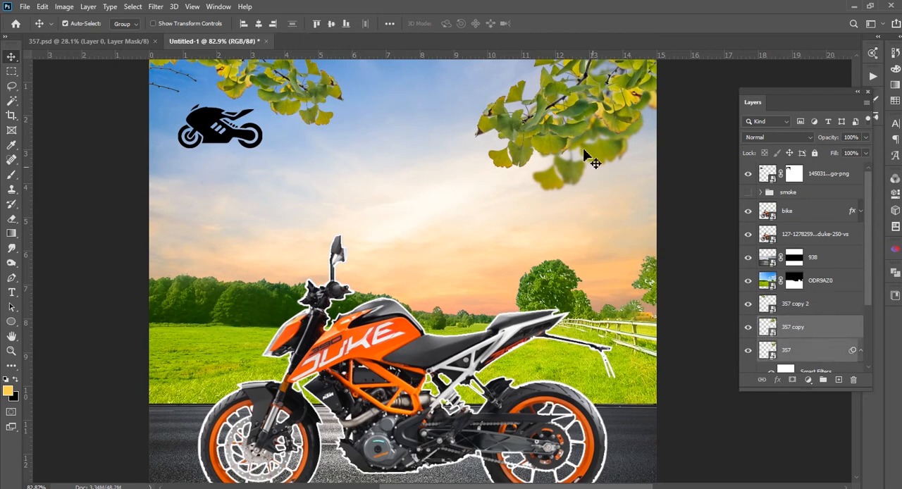
left_click_drag(588, 135, 602, 151)
scroll(533, 264, "up", 3)
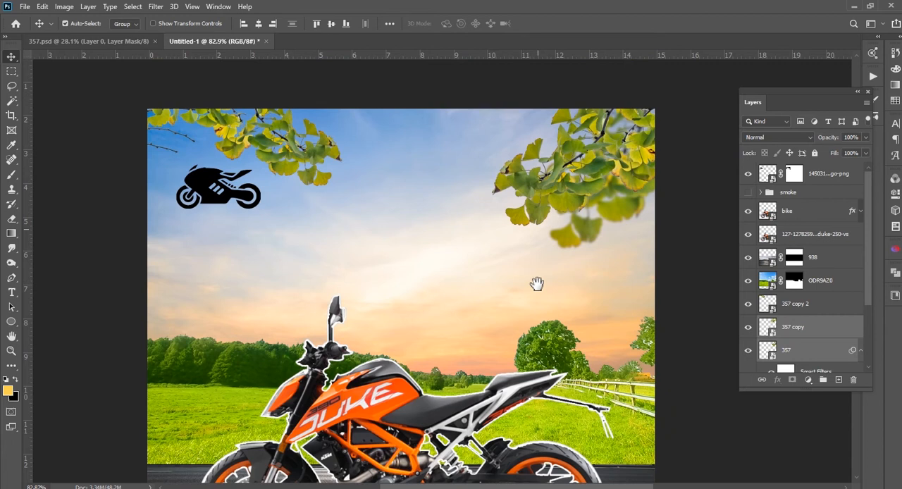
left_click_drag(295, 170, 297, 174)
key("space")
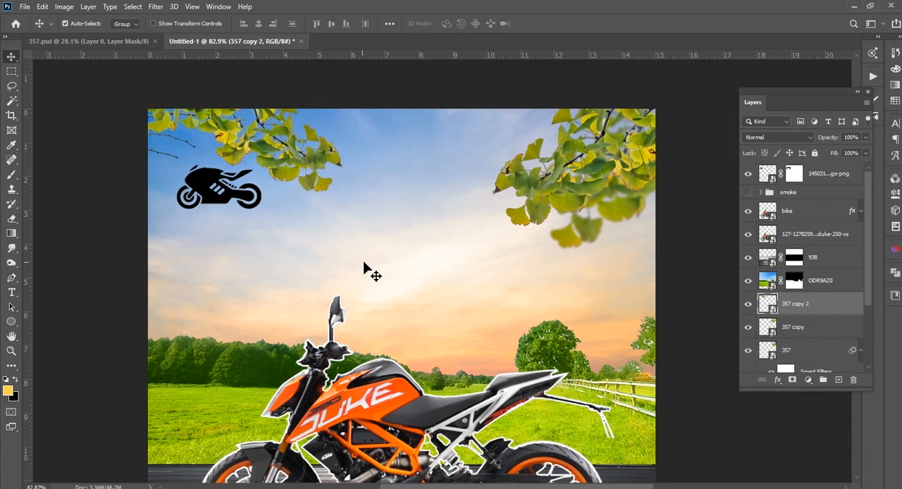
left_click_drag(421, 237, 437, 144)
scroll(482, 286, "down", 2)
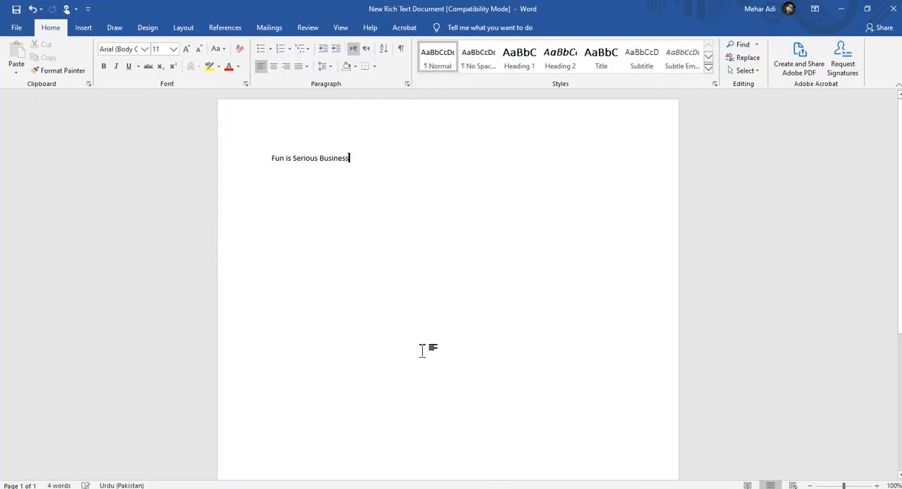
Copy "Fun is Serious Business" from the Word document and paste it as a new text layer in the Photoshop poster's sky
left_click_drag(356, 159, 254, 160)
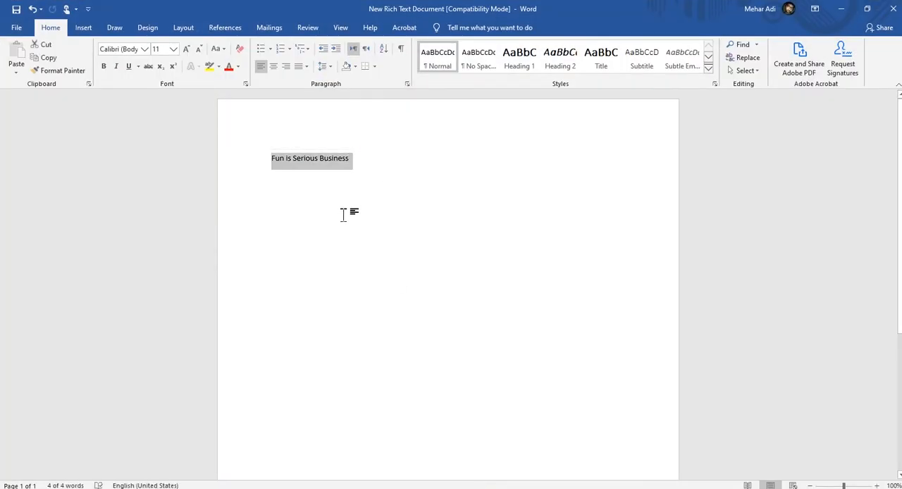
key("ctrl+c")
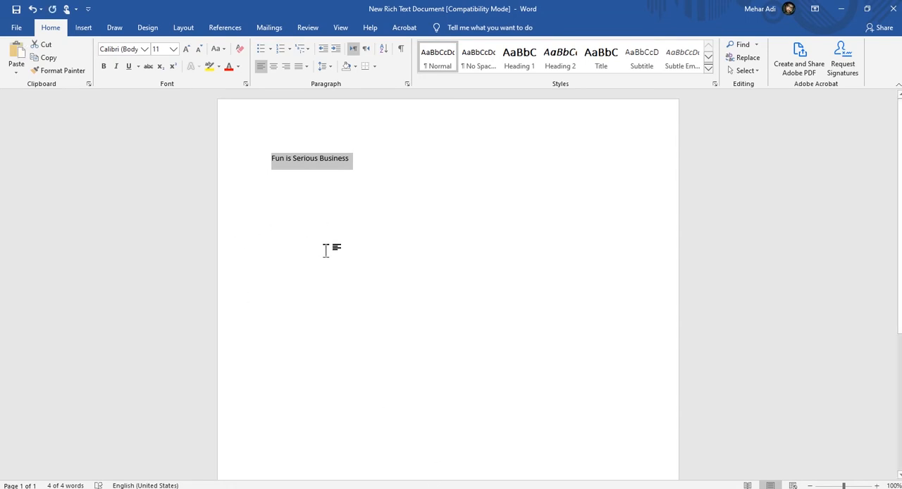
left_click(474, 487)
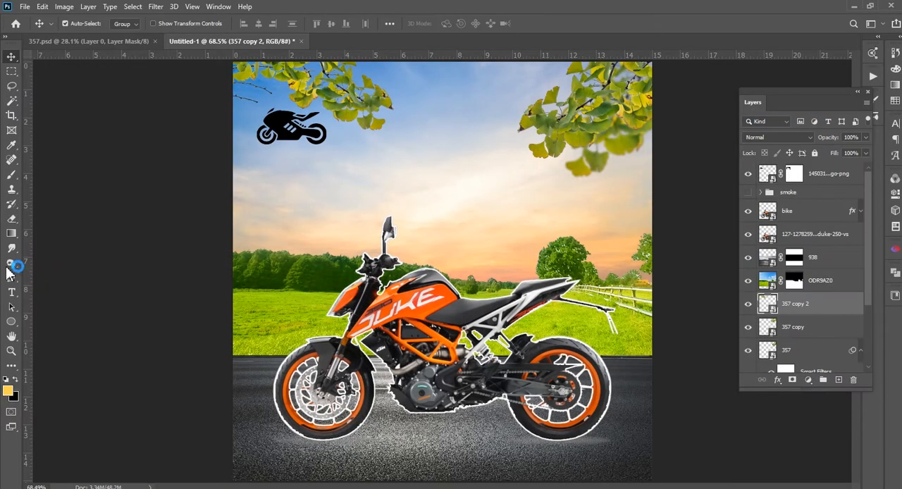
left_click(11, 293)
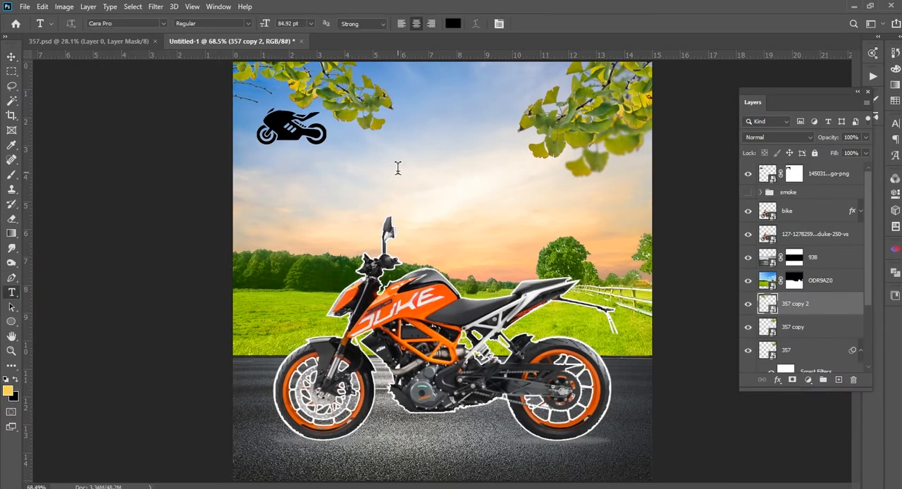
left_click(397, 168)
key("ctrl+v")
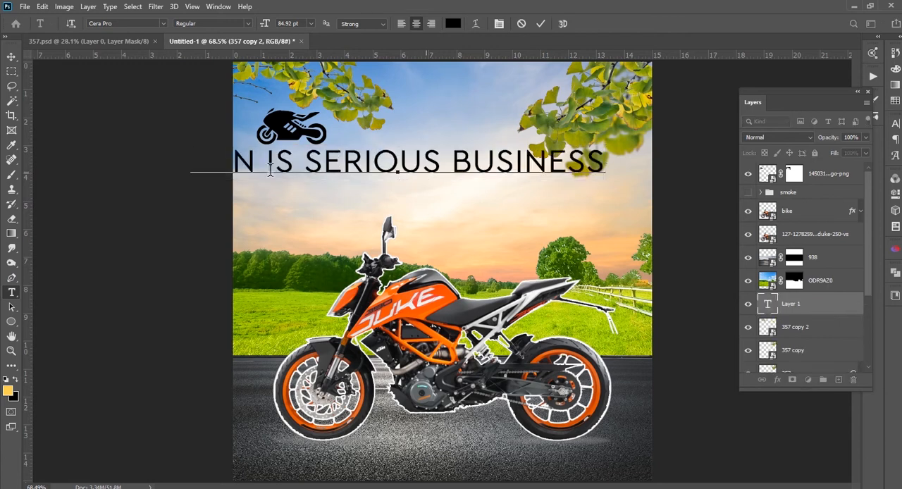
Move the pasted headline right and down, and break it into three lines: "Fun", "is Serious" and "Business"
left_click(11, 59)
left_click_drag(439, 189, 516, 210)
left_click(13, 292)
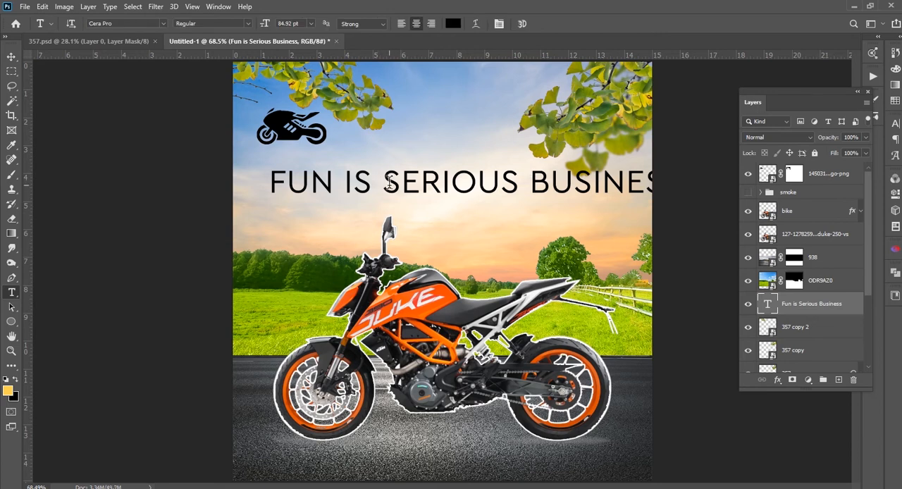
left_click(346, 181)
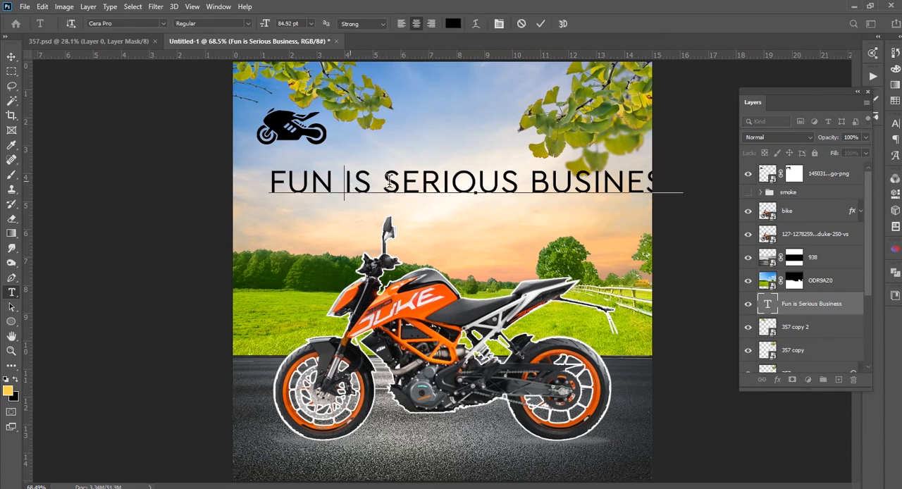
key("Return")
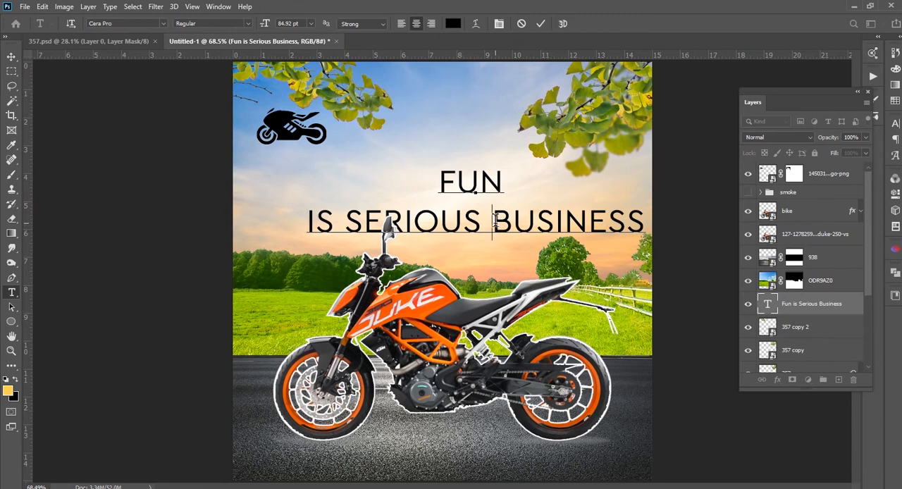
key("Return")
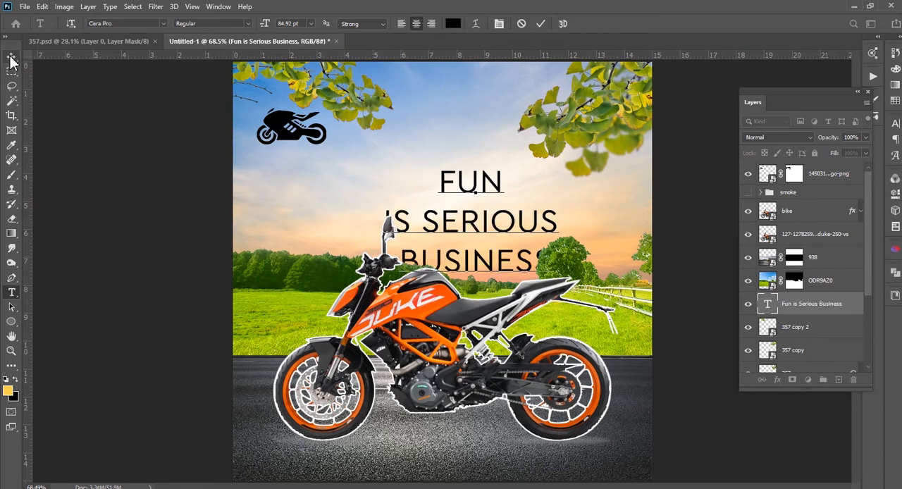
Set the font style of the headline's "is Serious" line to Cera Pro Black
left_click_drag(386, 211, 572, 212)
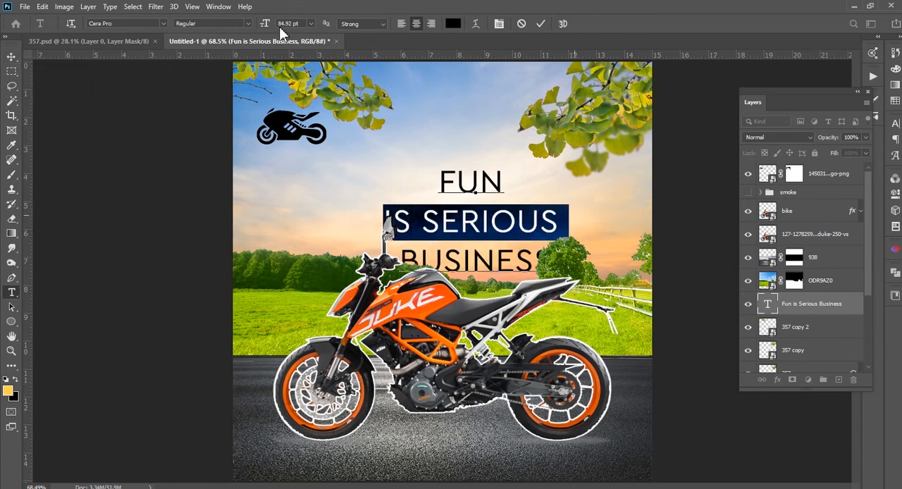
left_click(249, 24)
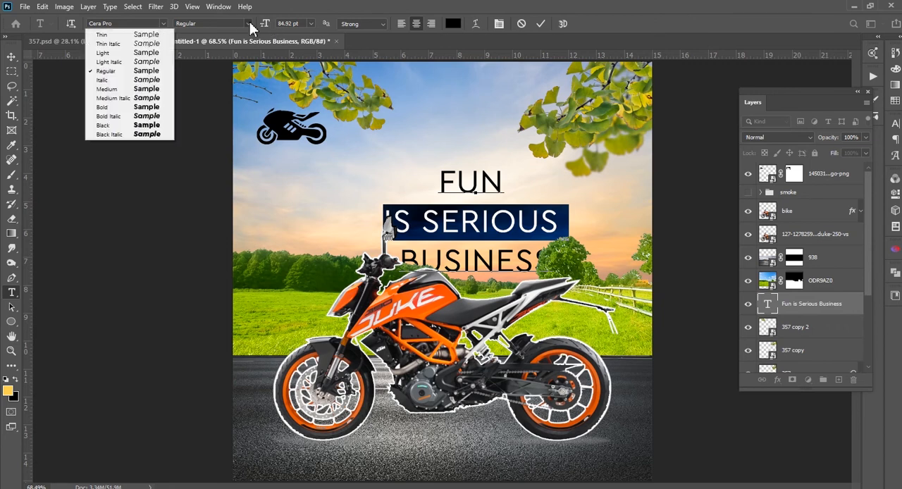
left_click(144, 125)
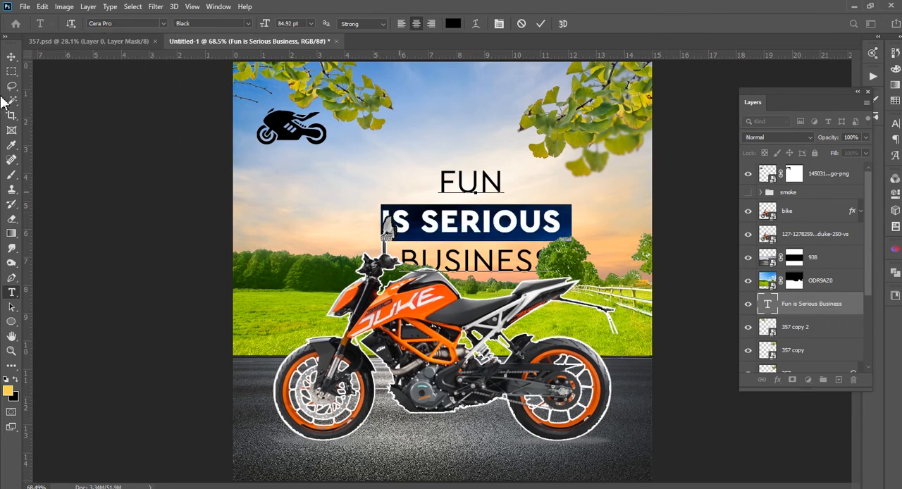
Move the headline up into the sky between the leaf branches and scale its text down to about 71.5 pt
left_click(11, 56)
left_click_drag(437, 224, 420, 178)
key("ctrl+t")
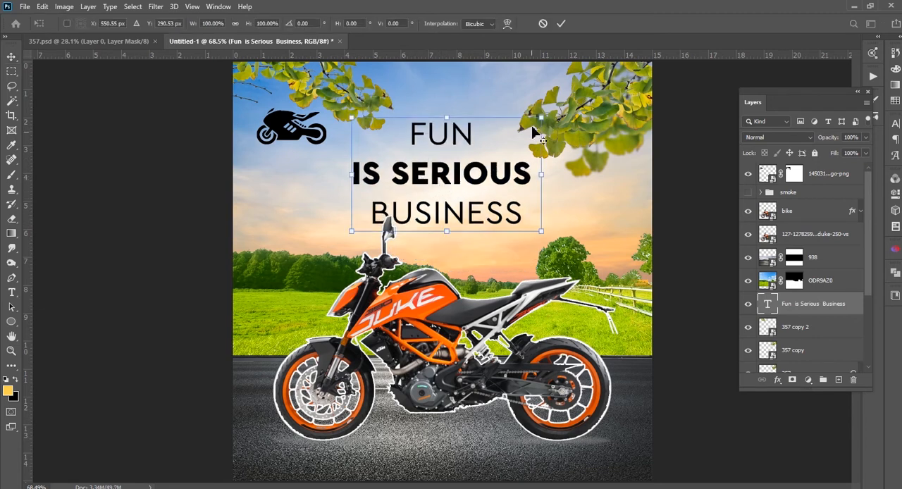
mouse_move(539, 118)
left_mouse_down()
mouse_move(530, 123)
mouse_move(539, 131)
mouse_move(525, 127)
left_mouse_up()
left_click_drag(465, 174, 459, 165)
key("Return")
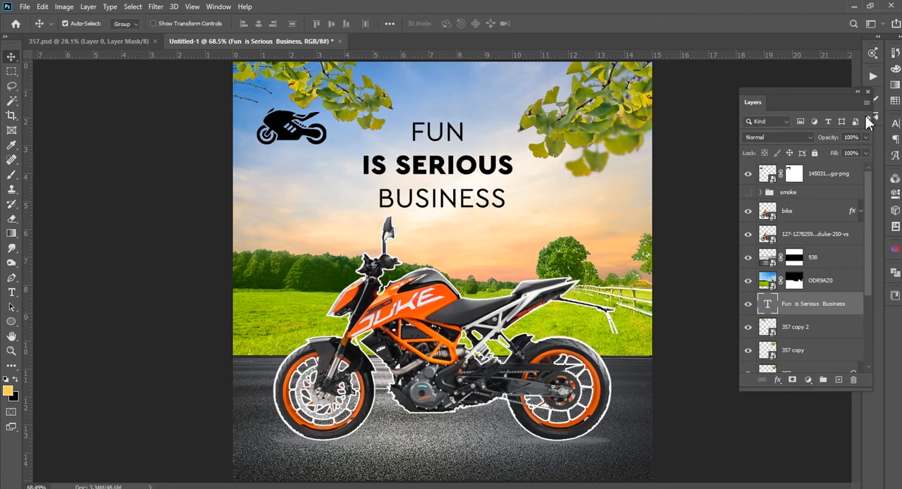
Reduce the headline's leading to about 65 pt and nudge the text block slightly down
left_click(894, 126)
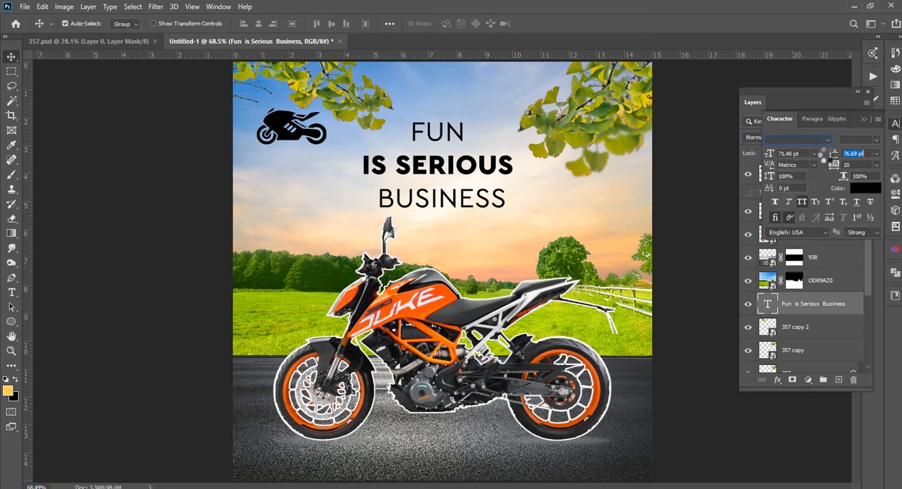
key("Down")
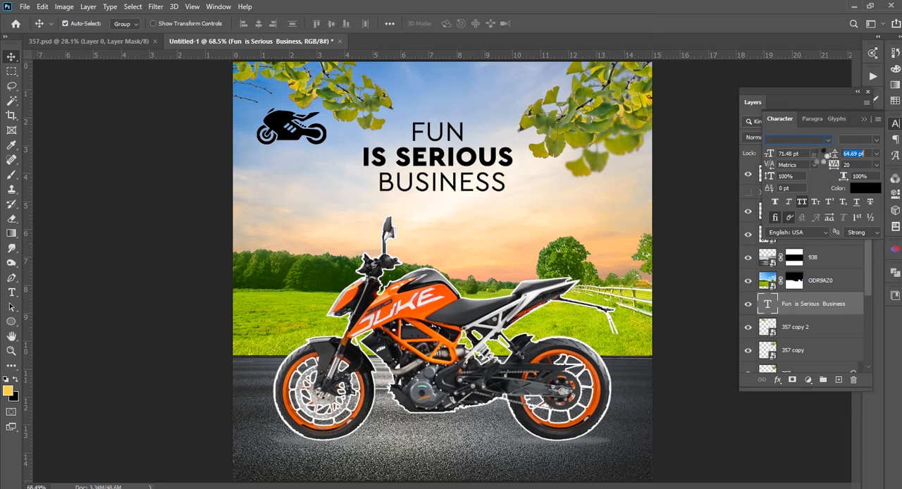
key("Up")
left_click_drag(431, 166, 432, 167)
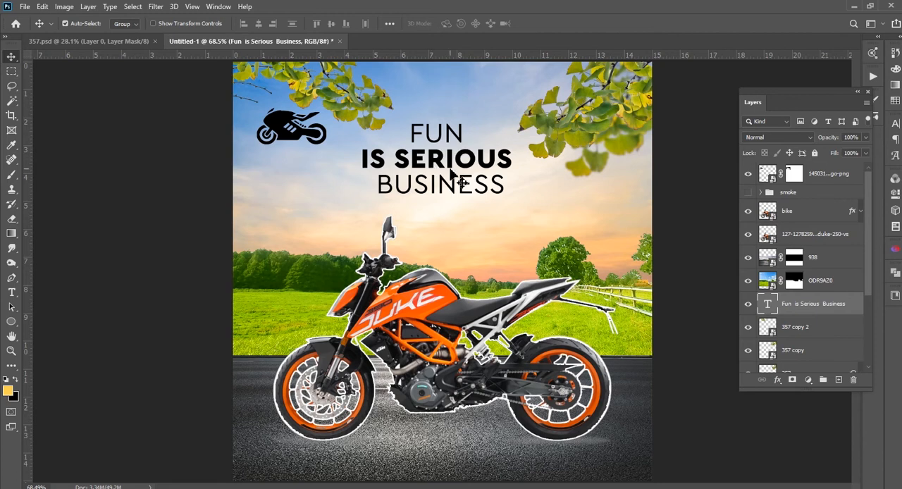
Enlarge the three-line headline slightly, deselect it, and review the whole poster
key("ctrl+t")
left_click_drag(525, 116, 532, 109)
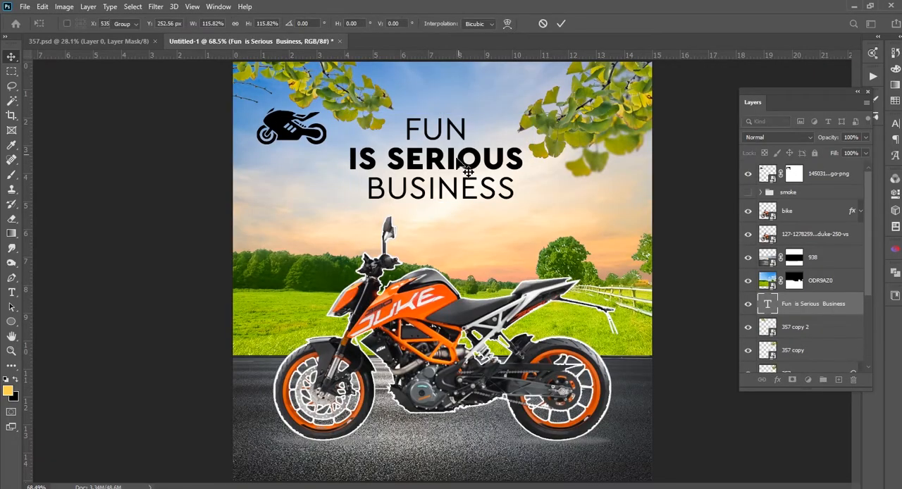
key("Return")
key("ctrl+minus")
key("ctrl+0")
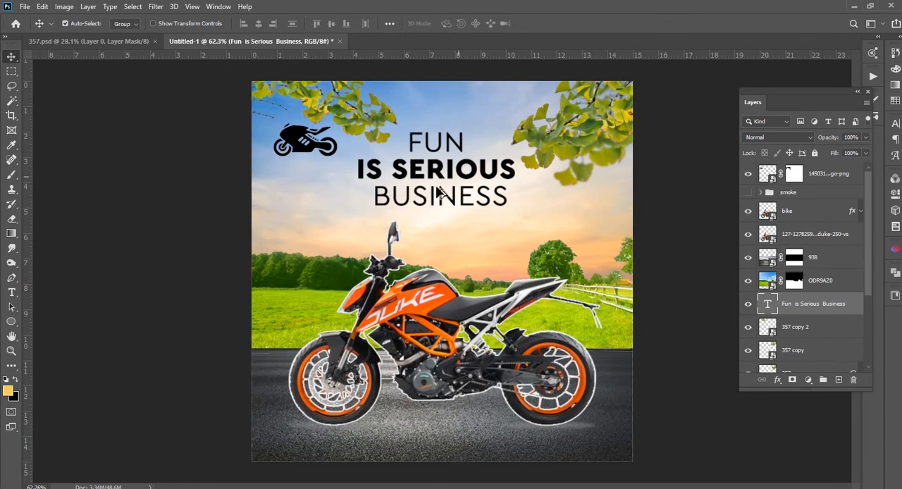
left_click(174, 219)
scroll(296, 243, "down", 2)
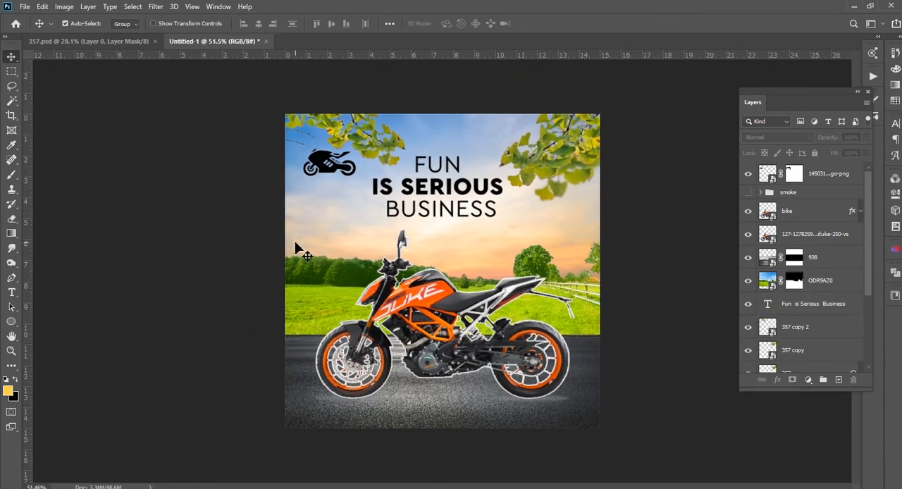
scroll(482, 275, "down", 2)
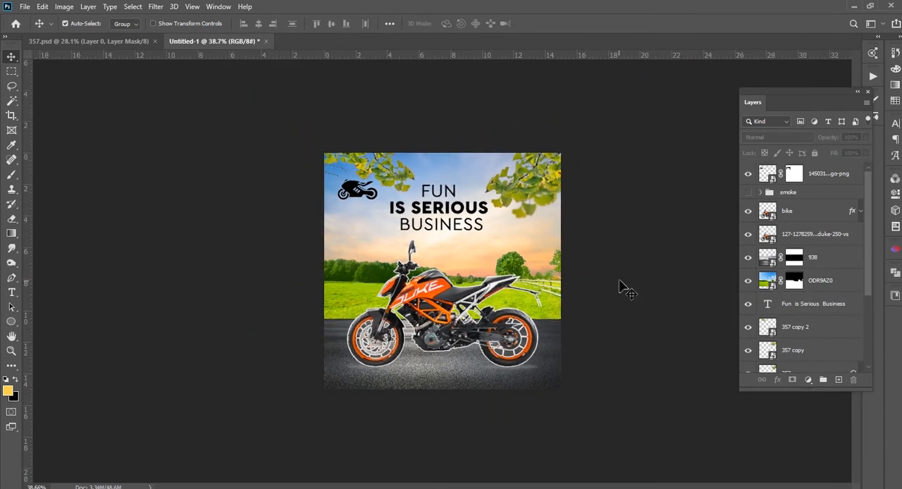
Try the bike logo centred above the headline, and move it back below the left leaf branch
left_click_drag(366, 198, 431, 171)
scroll(439, 168, "up", 3)
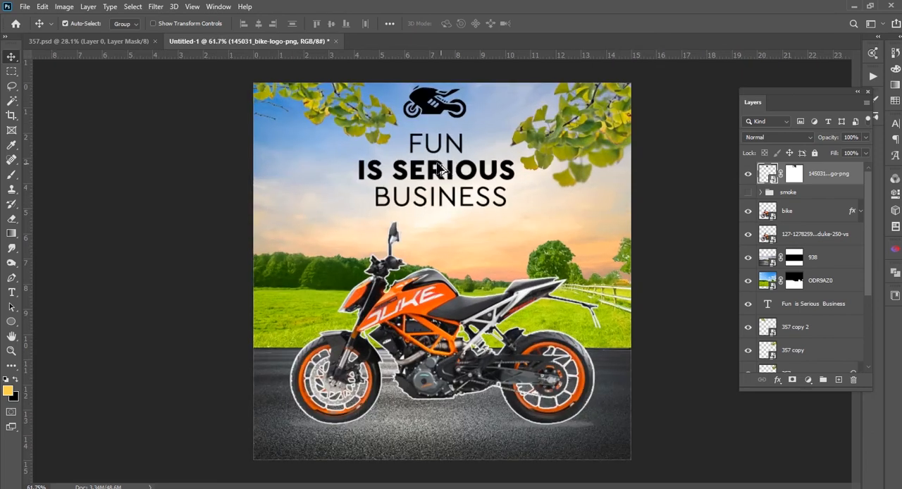
left_click_drag(424, 104, 296, 143)
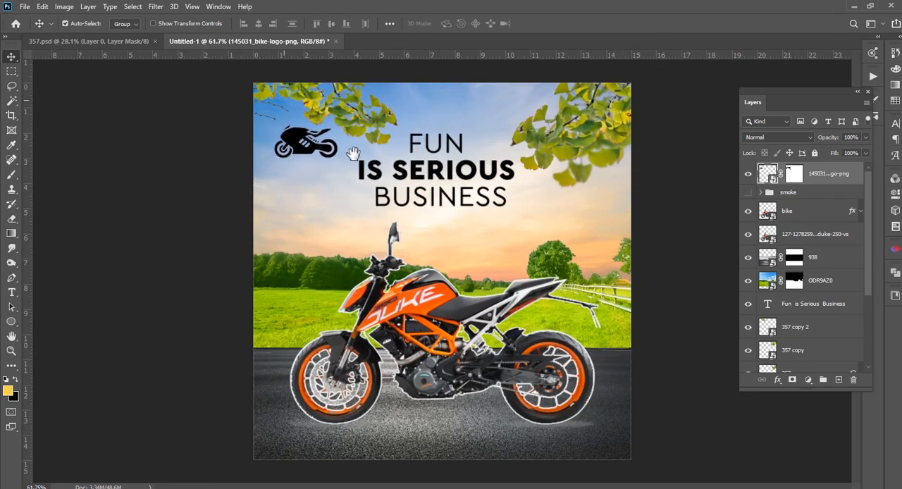
Move the upper-left leaf branch right and slightly up, and raise the bike logo into the gap between its leaves
left_click_drag(358, 133, 380, 117)
left_click_drag(293, 135, 299, 123)
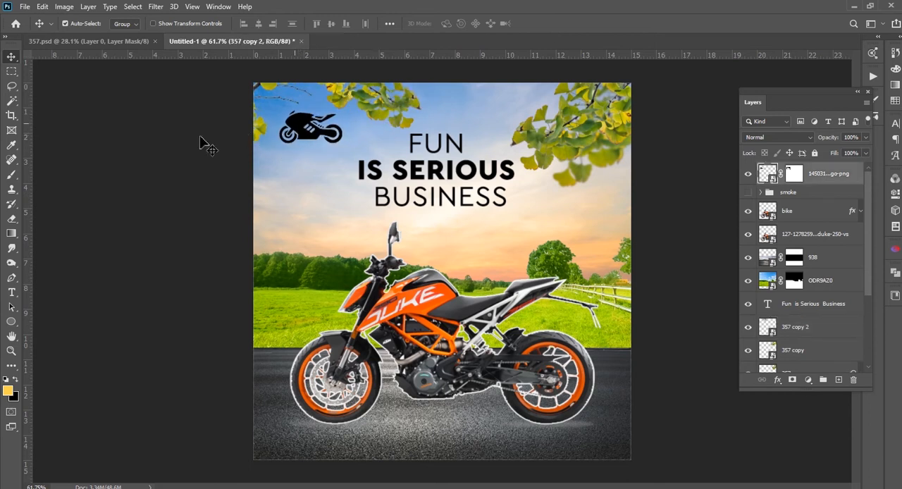
scroll(387, 176, "down", 5)
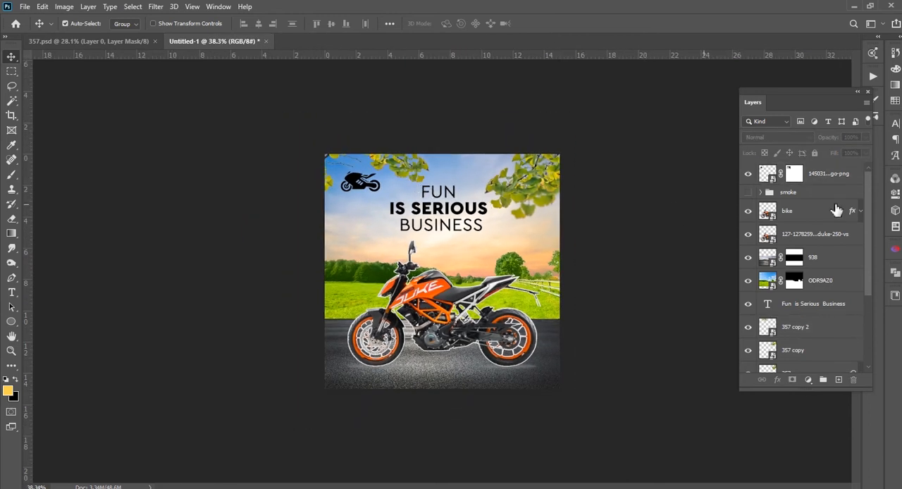
Group the "Fun is Serious Business" headline with the leaf branch layers 357 copy 2, 357 copy and 357
left_click(460, 208)
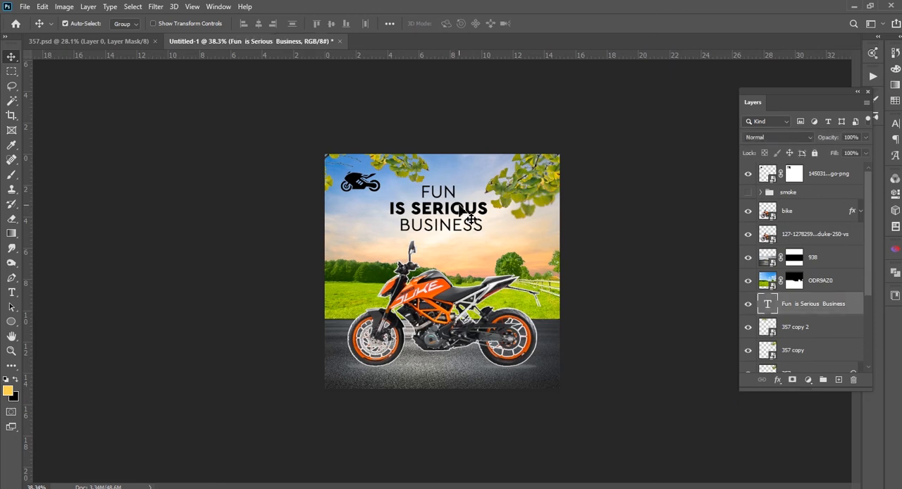
scroll(801, 324, "down", 2)
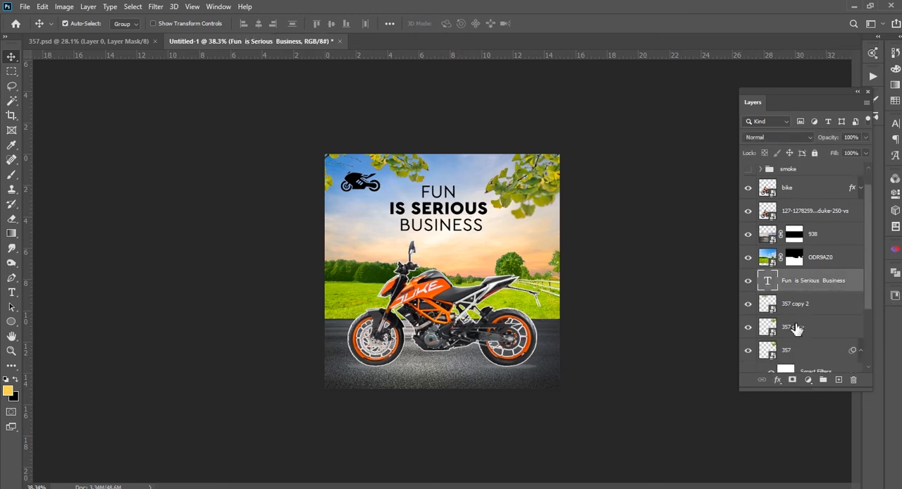
left_click(804, 329, "shift")
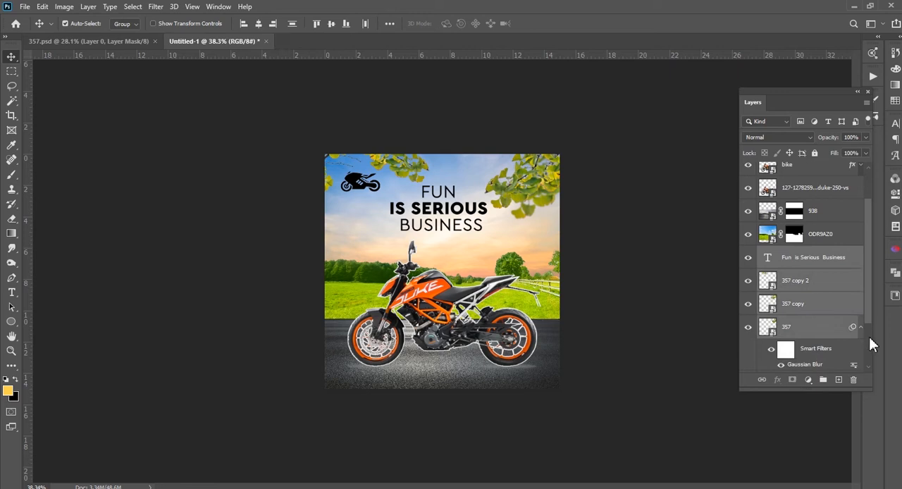
left_click(822, 380)
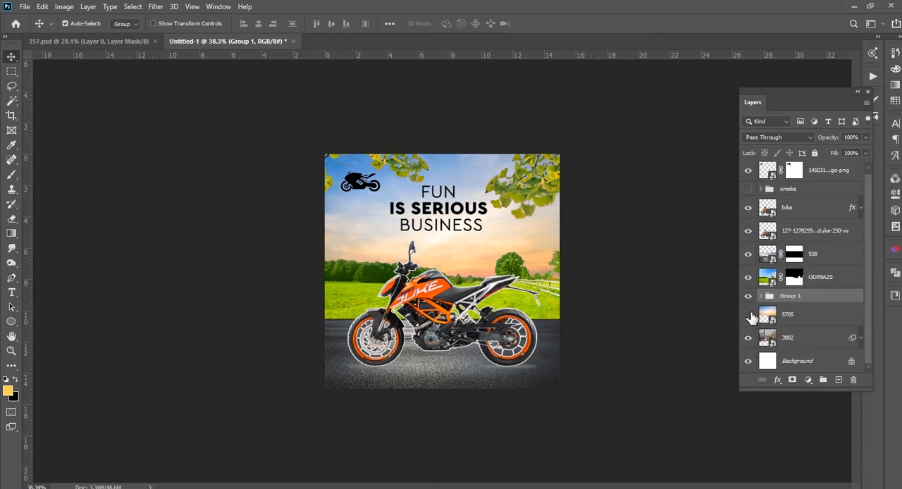
Identify the sky layer 5705 and meadow layer ODR9AZ0 by toggling their visibility, and move both into Group 1
left_click(750, 316)
left_click(750, 316)
left_click(749, 279)
left_click(749, 279)
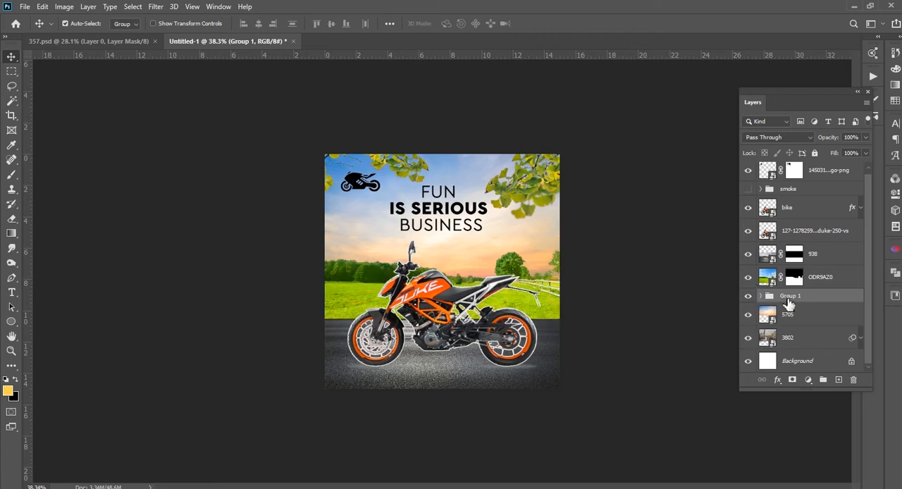
left_click(823, 282)
mouse_move(820, 282)
left_mouse_down()
mouse_move(825, 288)
mouse_move(810, 295)
left_mouse_up()
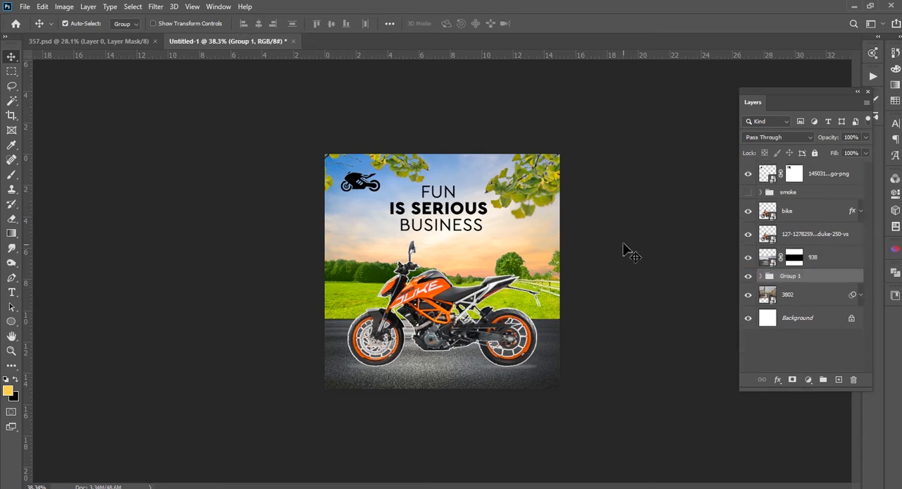
Check Group 1, the smoke group and the logo by toggling their visibility, and leave Group 1 hidden
left_click(748, 276)
left_click(748, 276)
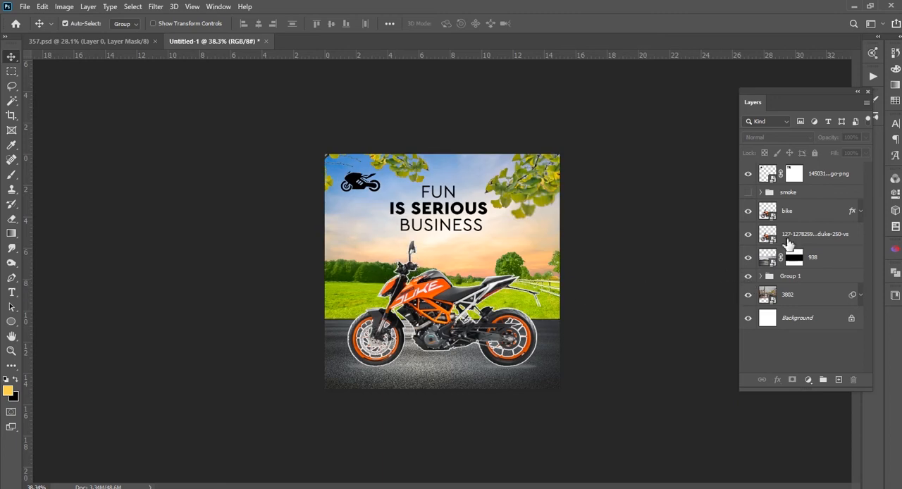
left_click(749, 193)
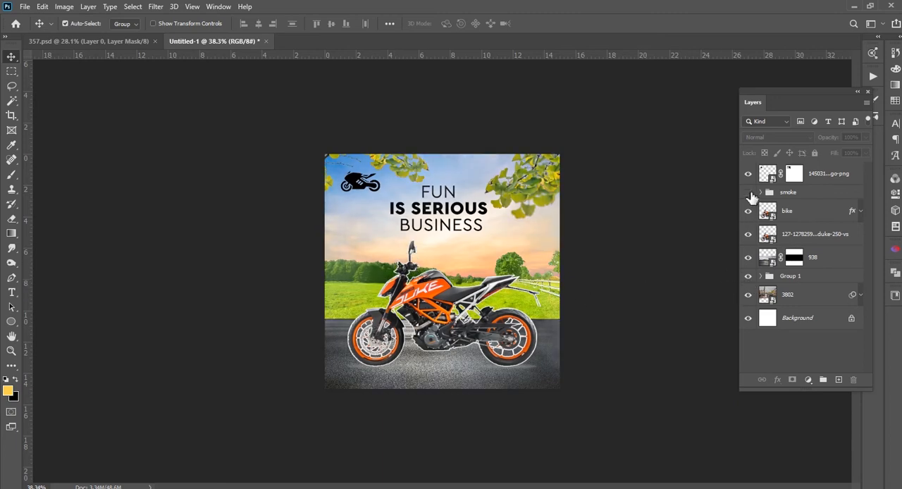
left_click(751, 195)
left_click(749, 176)
left_click(749, 176)
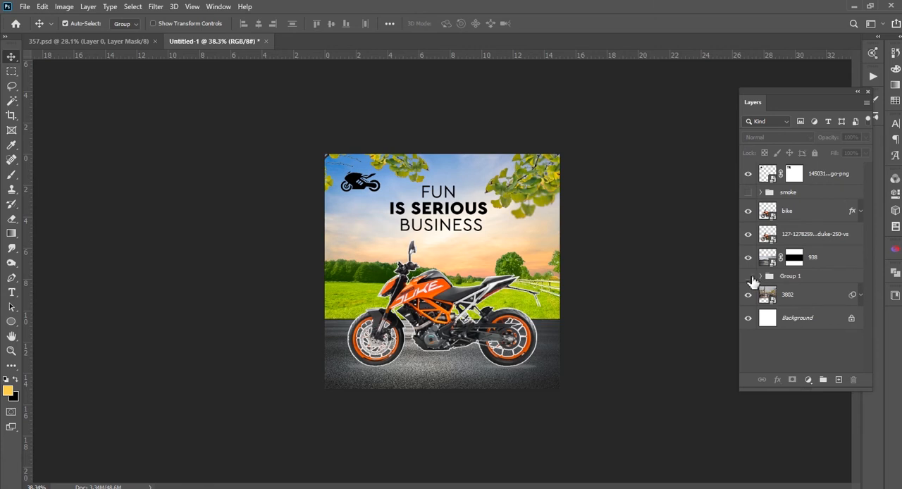
left_click(749, 277)
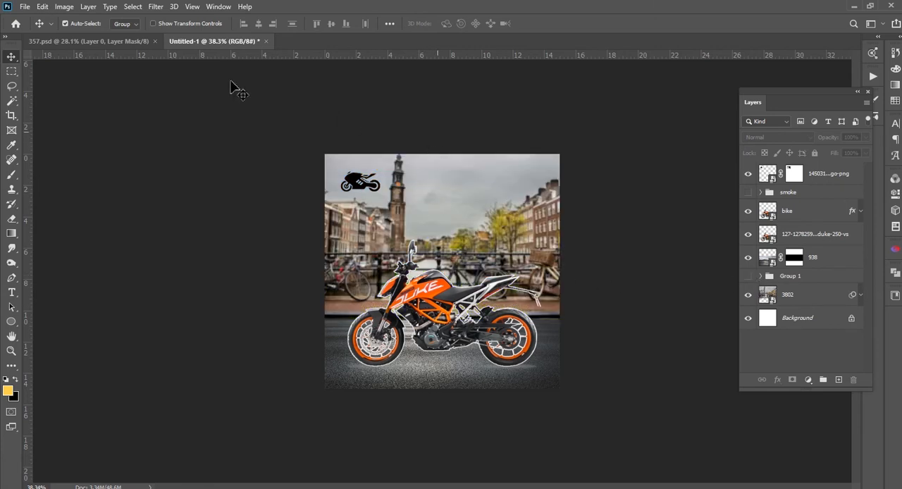
Show the Timeline and create a frame animation with the Duke bike photo layer selected
left_click(62, 7)
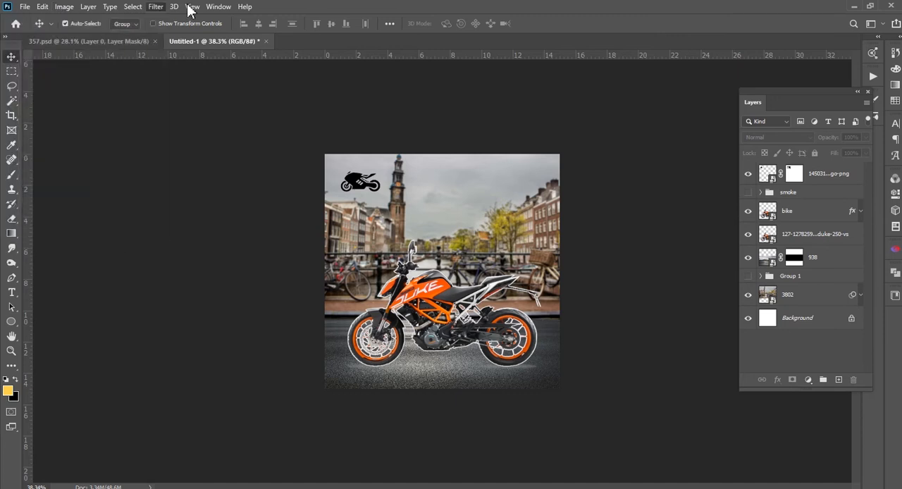
mouse_move(210, 8)
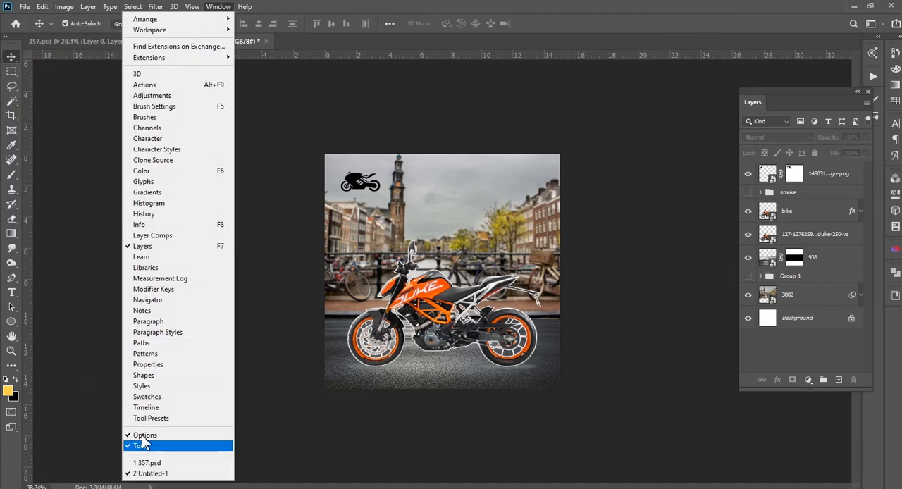
left_click(198, 407)
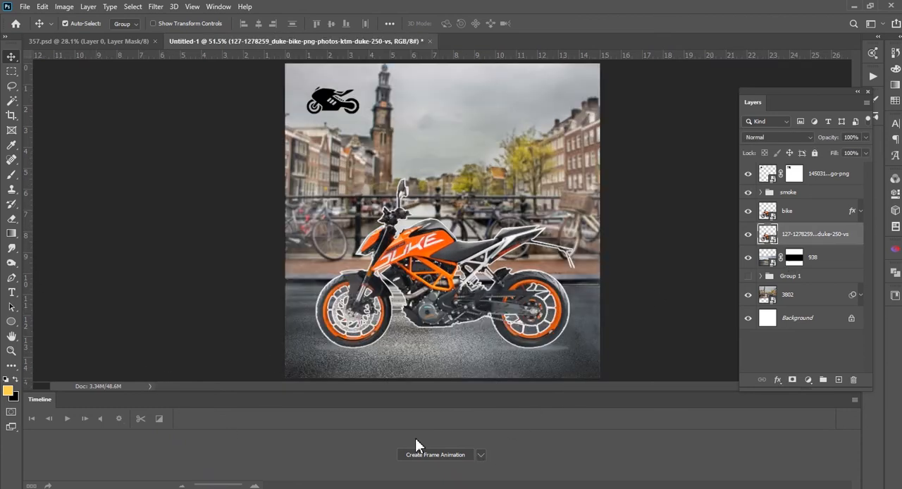
left_click(482, 456)
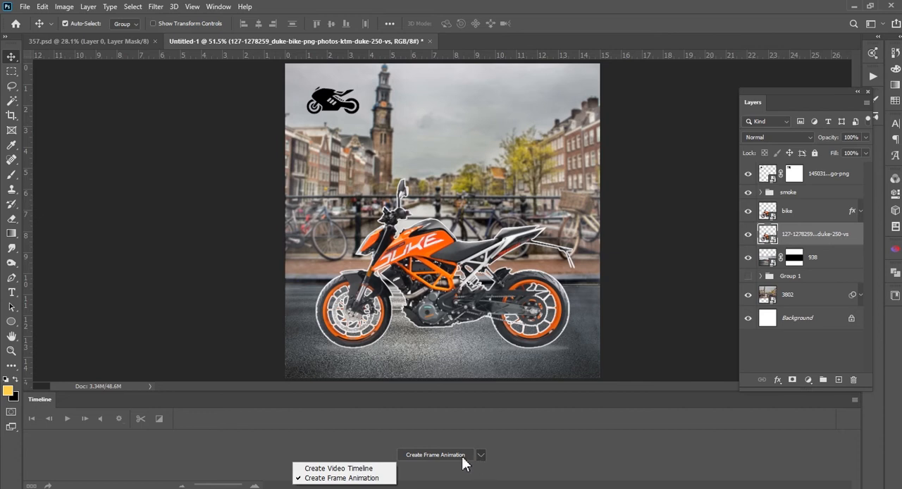
left_click(435, 455)
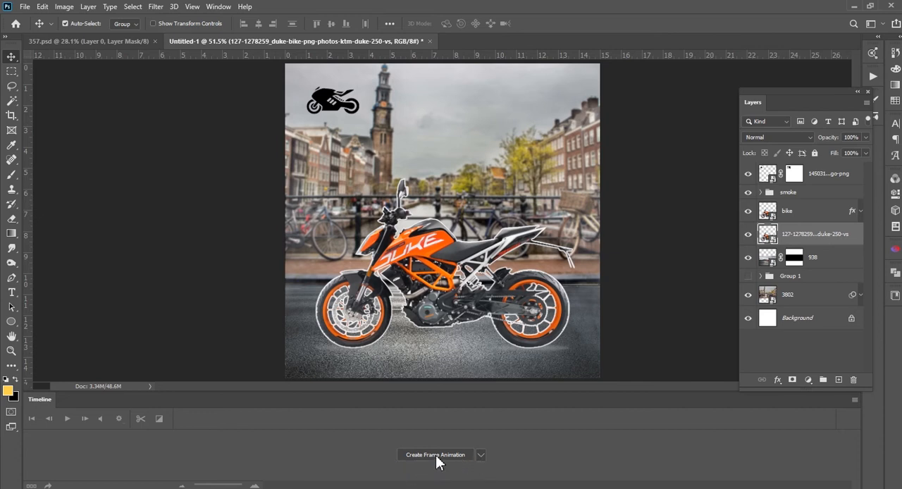
left_click(437, 455)
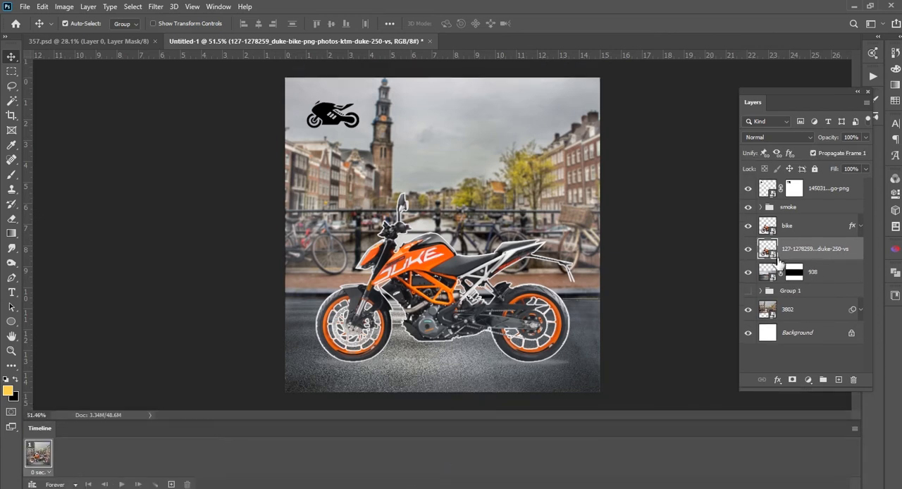
Move the Duke bike photo horizontally off the canvas to the right for the first frame
key("ctrl+t")
left_click_drag(443, 278, 698, 278)
key("Return")
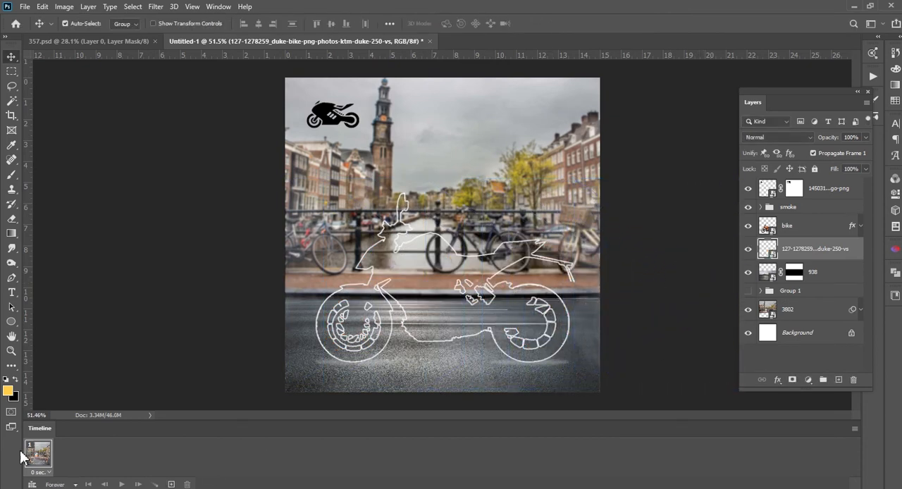
Add a second frame, duplicate the bike photo layer, and move the copy left until its front wheel enters the canvas at about X 1293.5 px
left_click(171, 484)
left_click_drag(833, 249, 834, 239)
key("ctrl+t")
left_click_drag(617, 302, 580, 317)
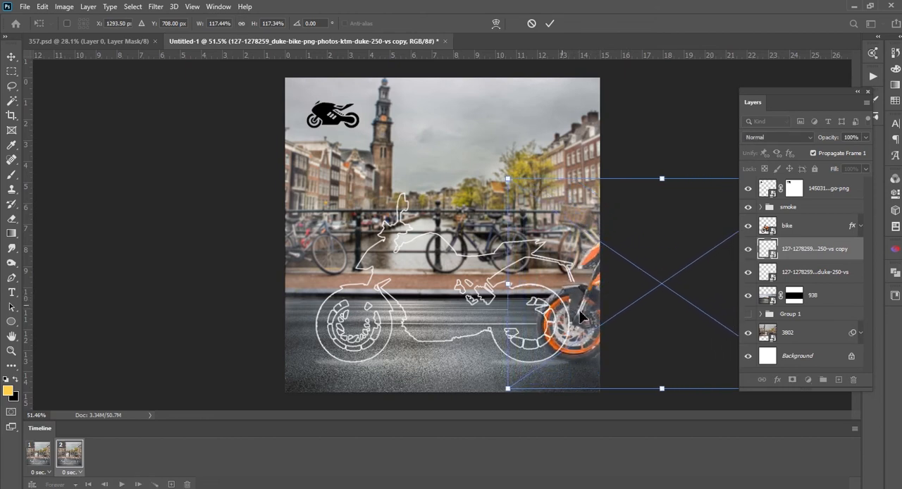
key("Return")
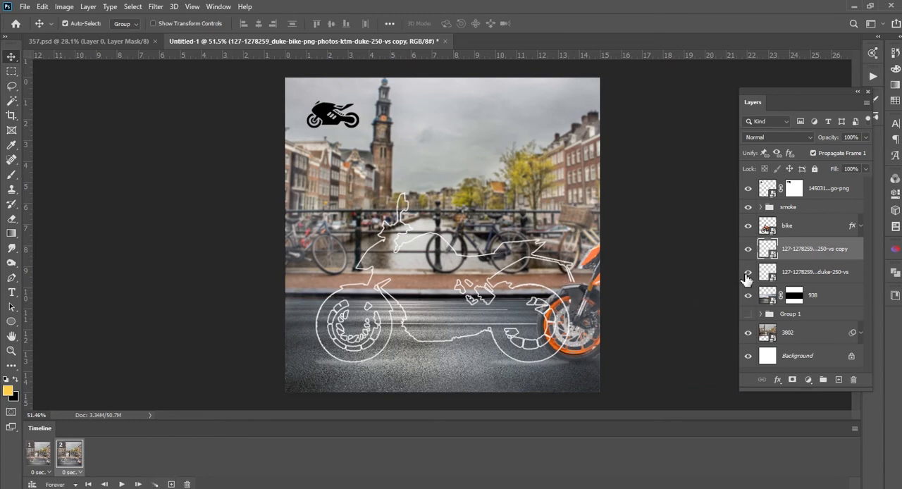
Hide the original off-canvas bike photo layer in the first frame, and return to frame 2
left_click(49, 460)
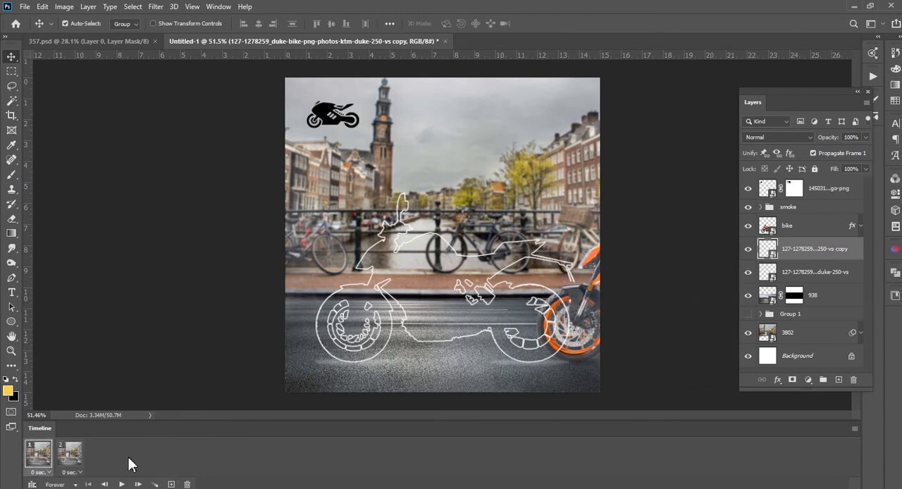
left_click(748, 272)
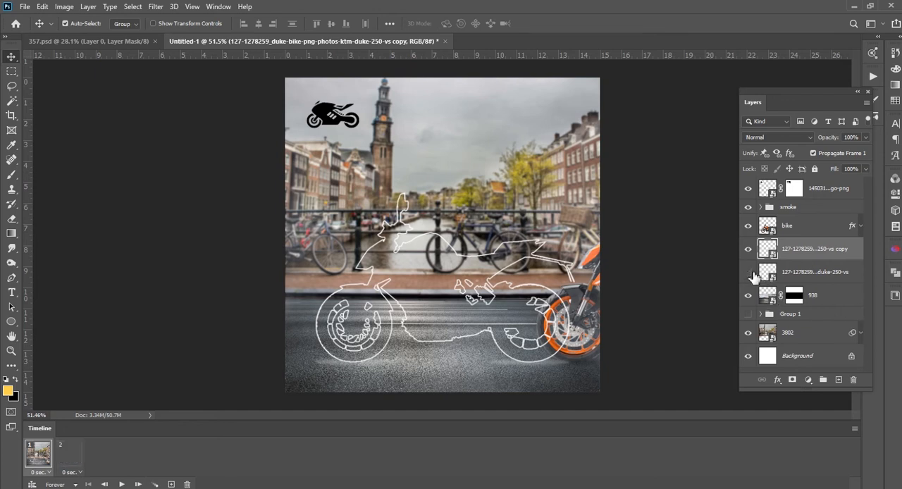
left_click(70, 459)
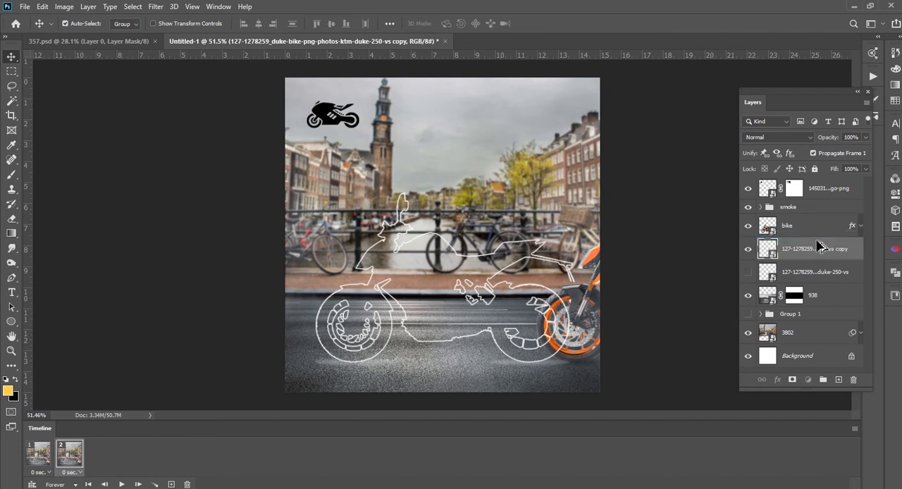
Duplicate the bike copy, hide the previous one, add a third frame, and move the new copy left until its front half is on the canvas
key("ctrl+j")
left_click(751, 272)
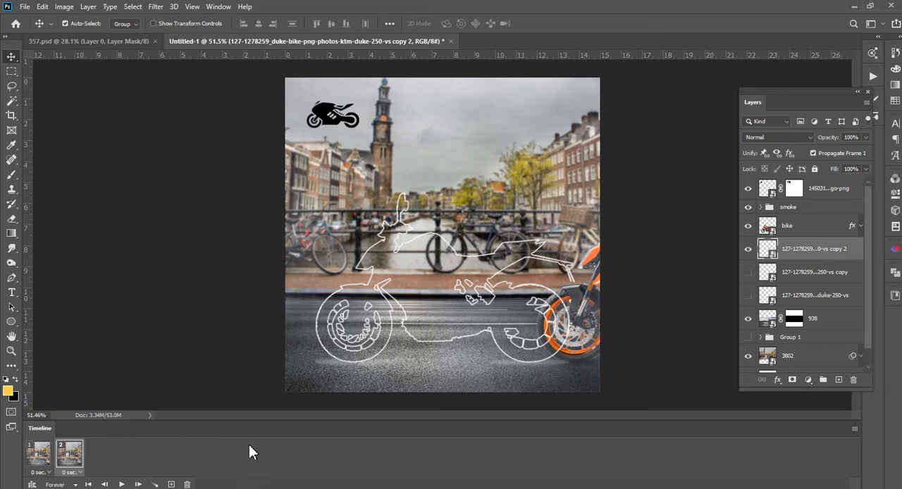
left_click(170, 484)
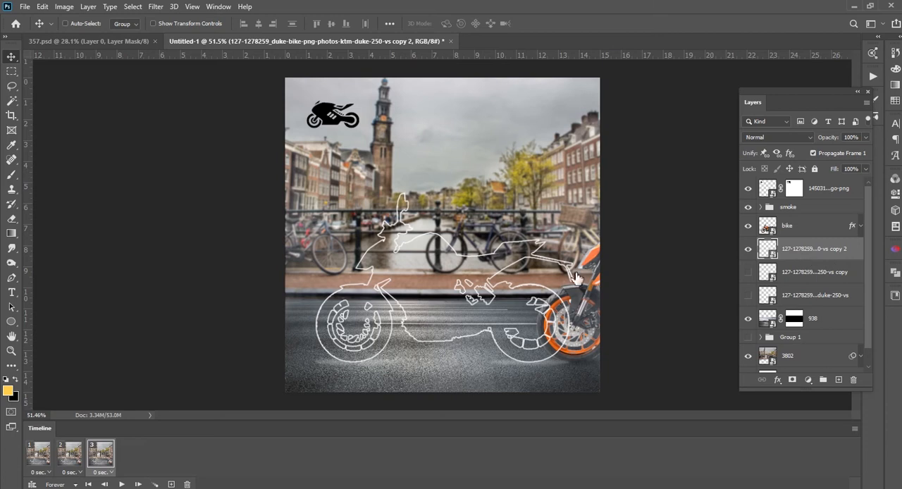
key("ctrl+t")
left_click_drag(615, 313, 536, 308)
key("Return")
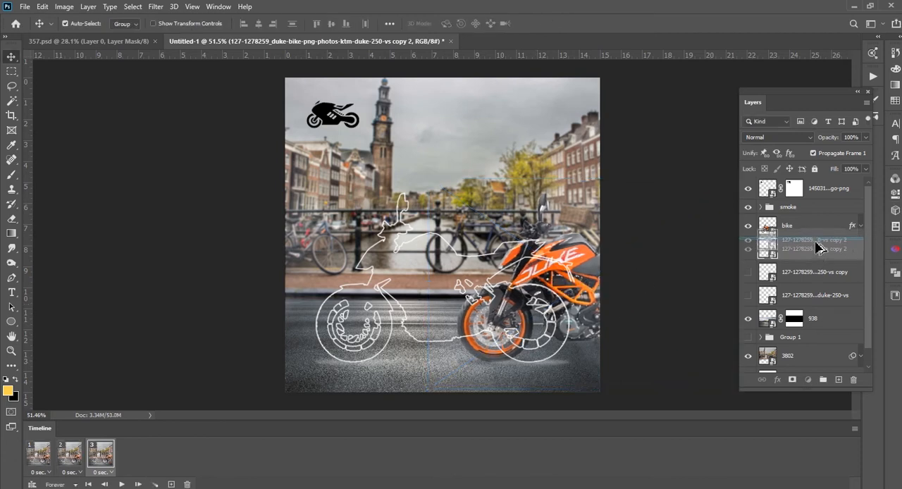
Duplicate the bike again, hide copy 2, add a fourth frame, and move the new copy further left until most of it is on the canvas
key("ctrl+j")
left_click(749, 274)
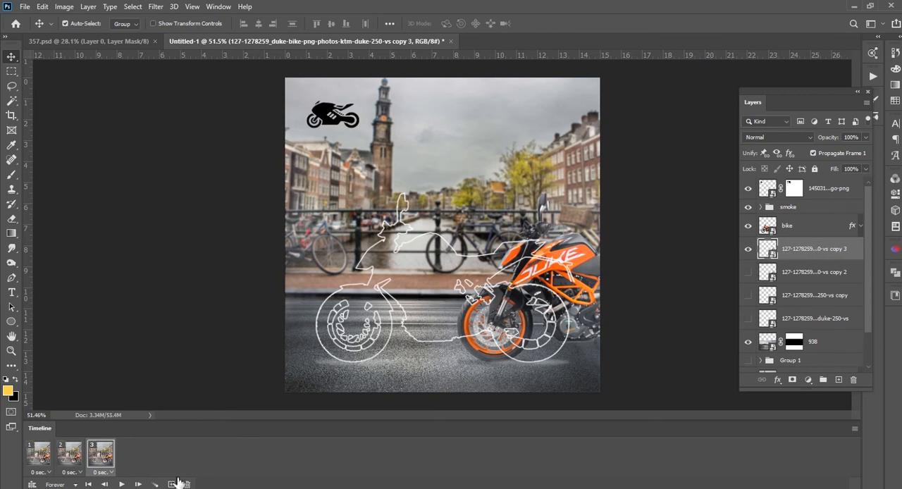
left_click(170, 485)
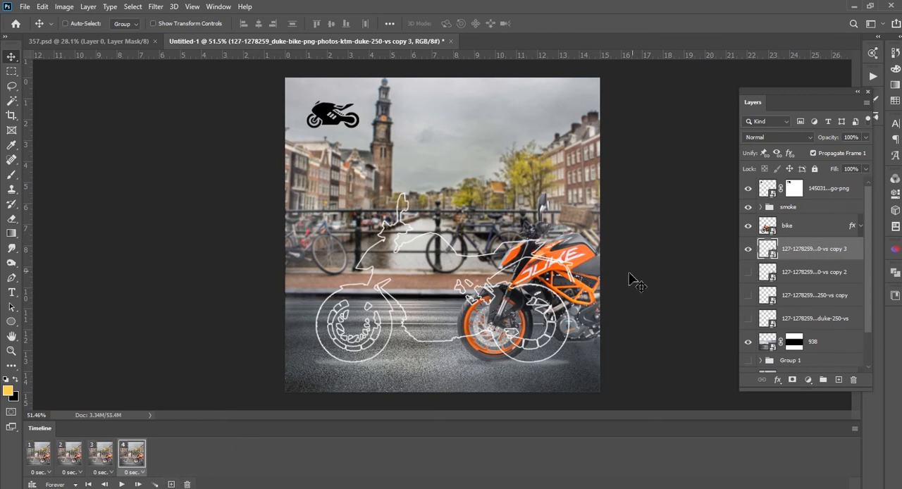
key("ctrl+t")
left_click_drag(584, 264, 536, 262)
key("Return")
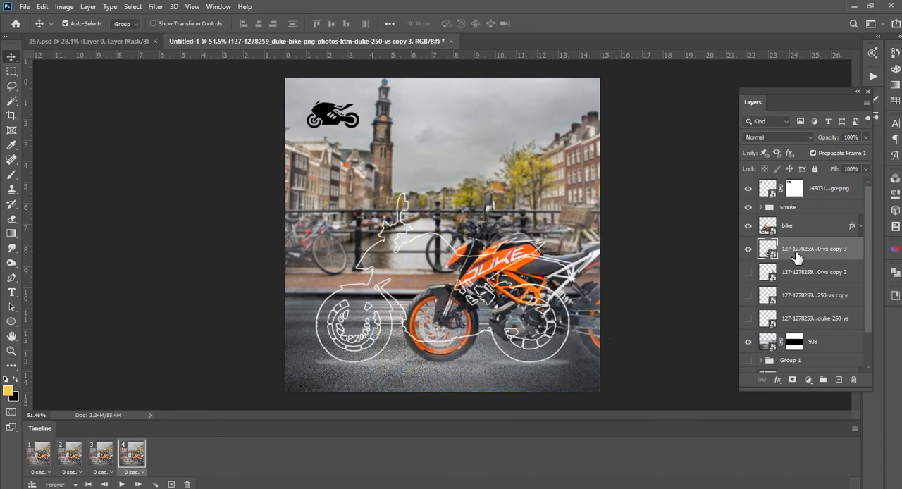
Duplicate the bike copy again, add a fifth frame, and hide copy 3 in both frames 4 and 5
key("ctrl+j")
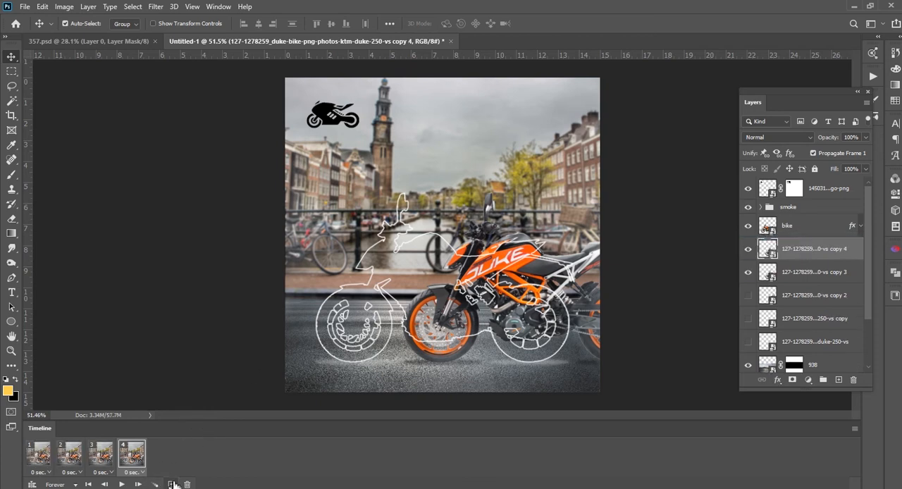
left_click(171, 484)
left_click(748, 272)
left_click(787, 275)
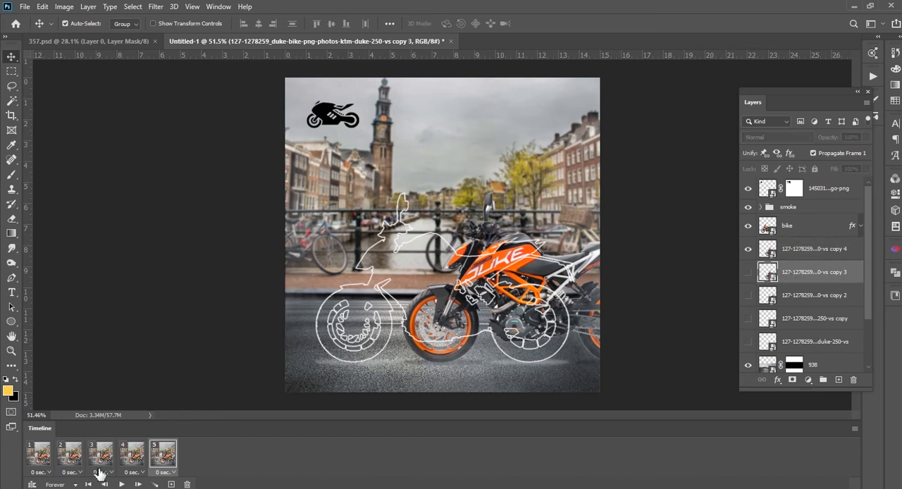
left_click(130, 455)
left_click(748, 272)
left_click(163, 454)
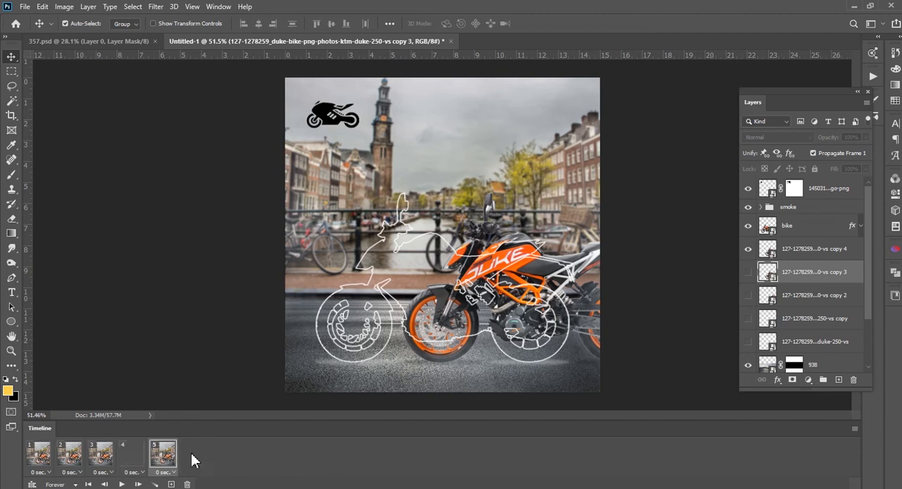
Move the newest bike copy about 2.54 in left in frame 5, so the whole bike is on the canvas
left_click(794, 251)
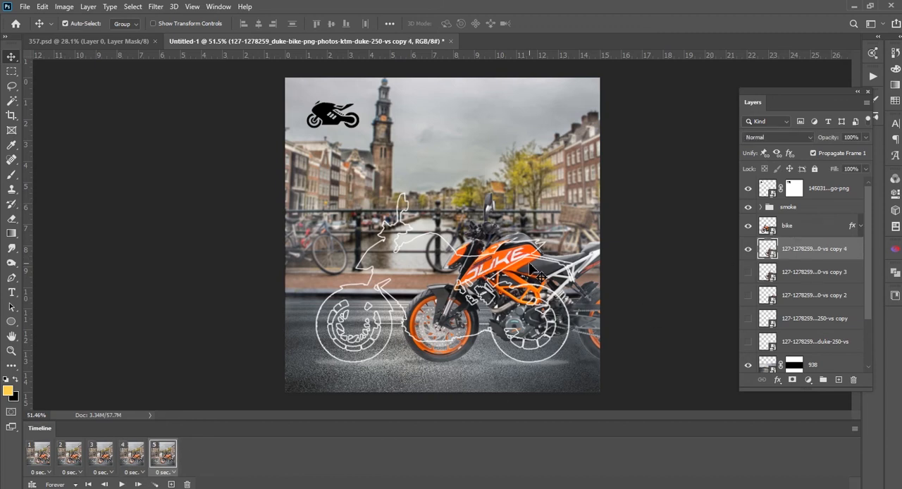
key("ctrl+t")
left_click_drag(560, 264, 508, 263)
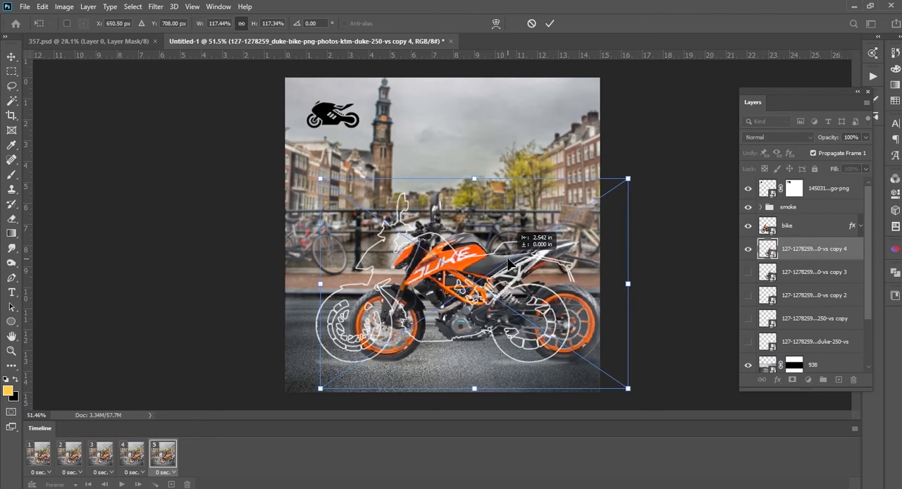
left_click_drag(509, 262, 508, 262)
key("Return")
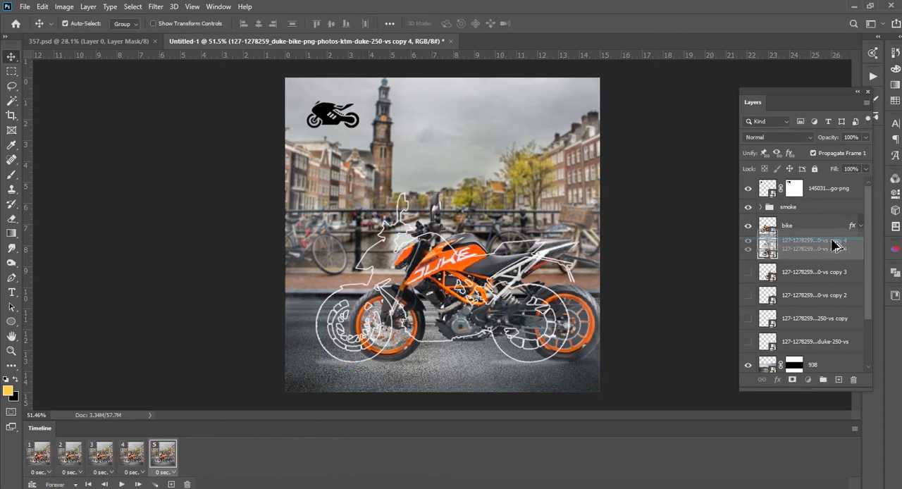
Duplicate bike copy 4, hide the original copy 4, and add a sixth frame with the new copy selected
key("ctrl+j")
left_click(788, 280)
left_click(748, 272)
left_click(169, 484)
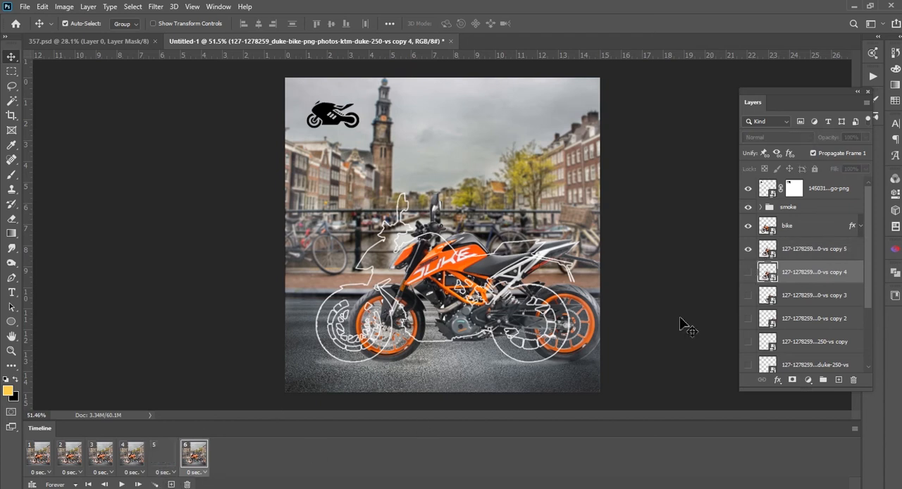
left_click(819, 255)
key("ctrl+z")
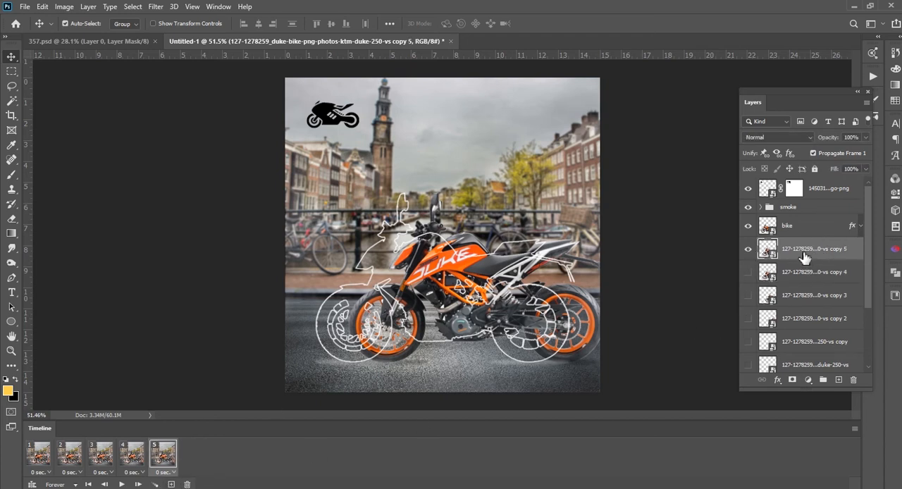
left_click(172, 484)
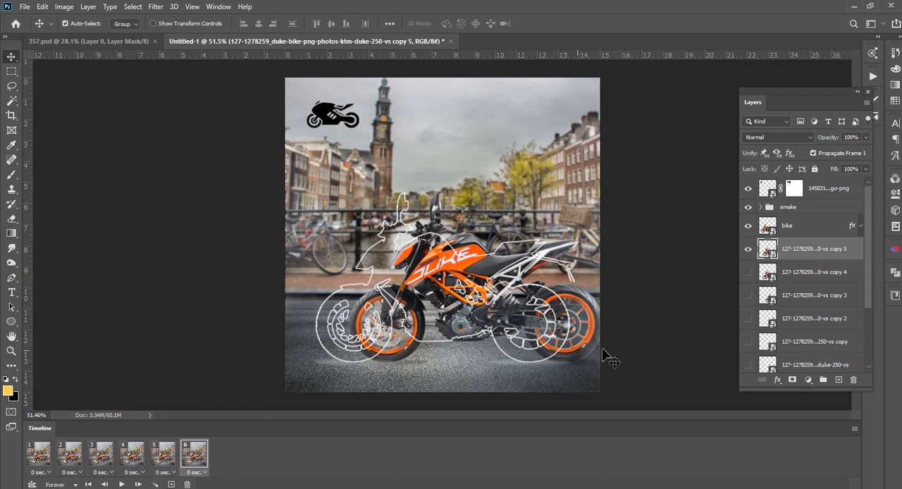
Move the new bike copy left in frame 6 until it fits exactly inside the white bike outline
key("ctrl+t")
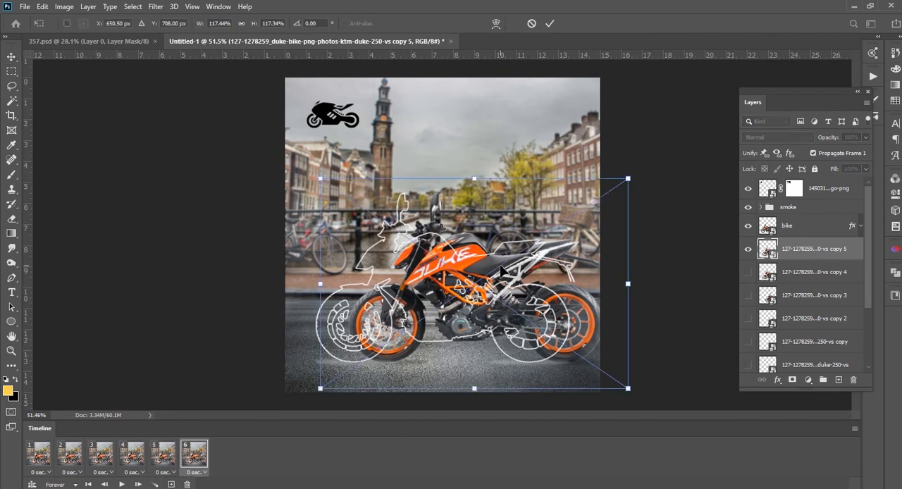
left_click_drag(496, 287, 459, 285)
scroll(415, 208, "up", 5)
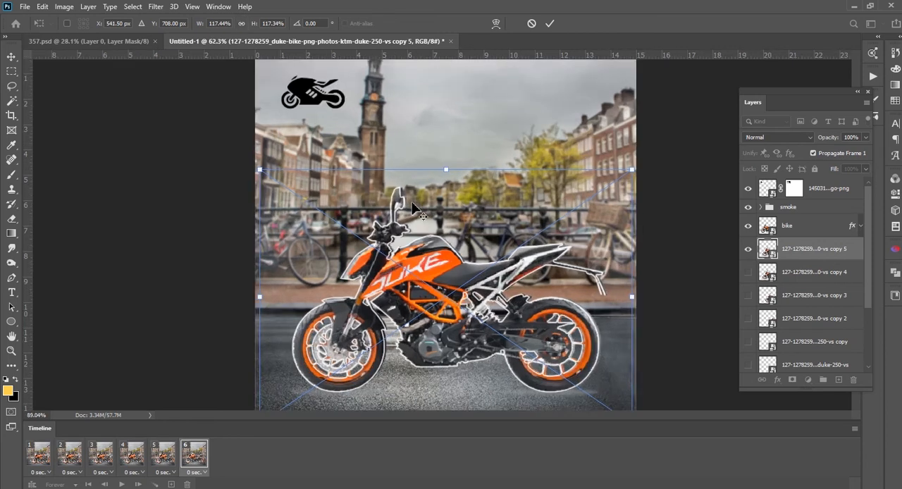
scroll(481, 315, "up", 3)
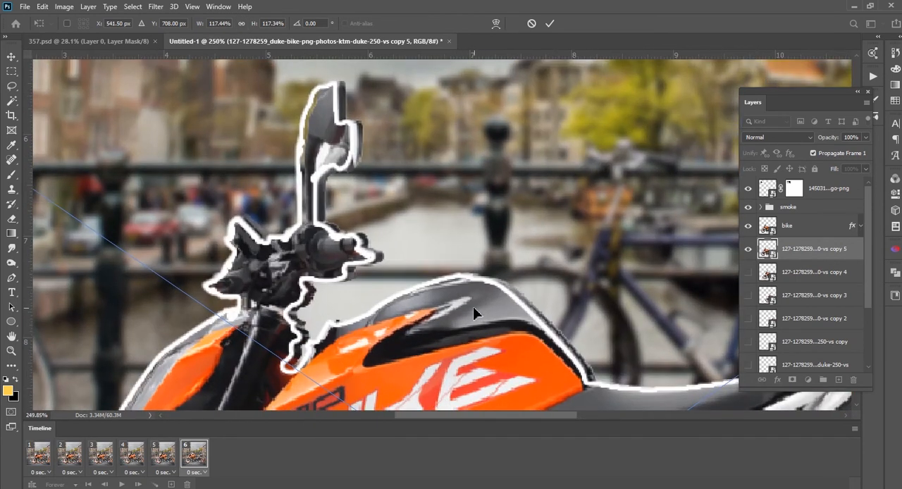
left_click_drag(480, 306, 473, 308)
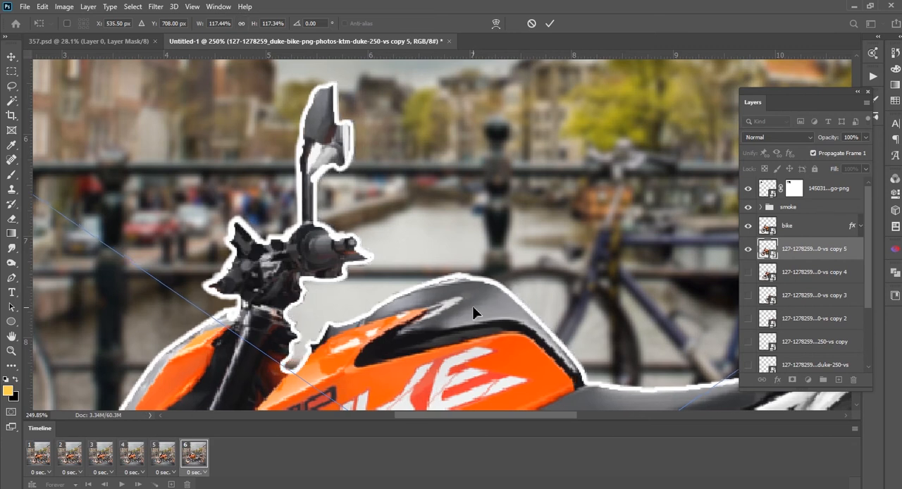
key("Return")
key("ctrl+0")
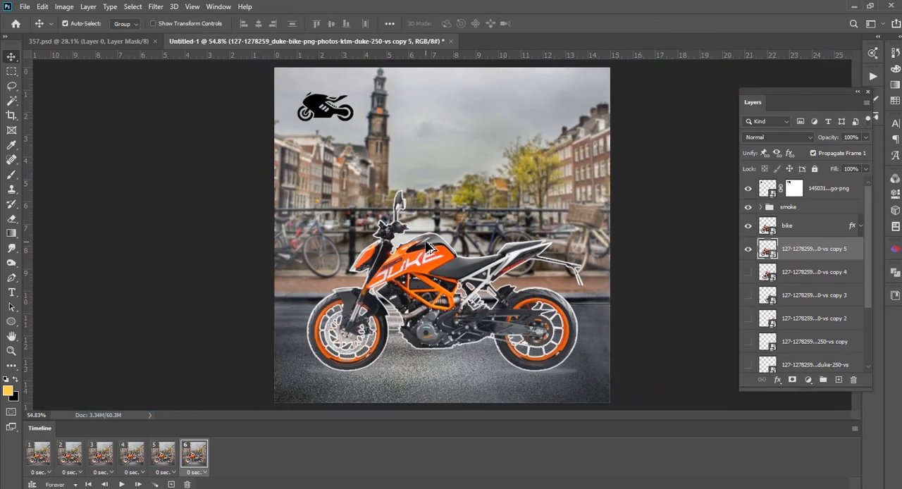
In frame 6, hide the smoke group and the 3802 city background, and show Group 1 with the countryside scene and slogan
left_click(487, 284)
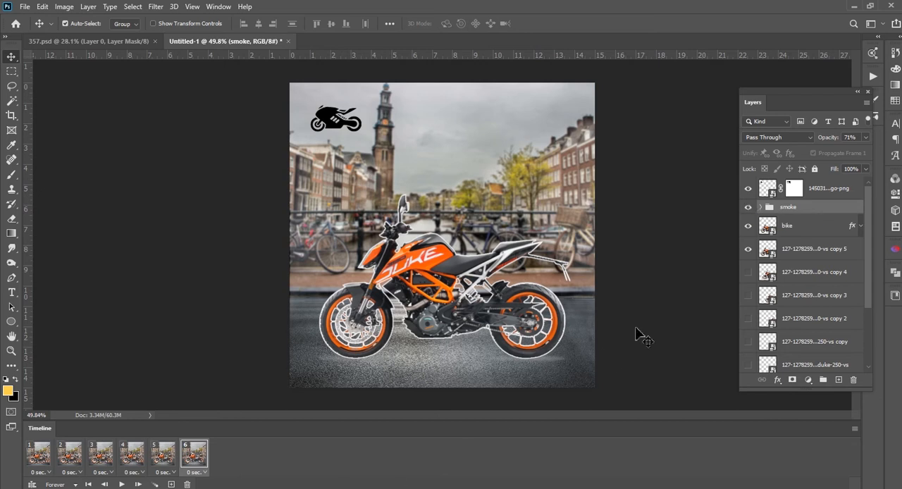
left_click(748, 207)
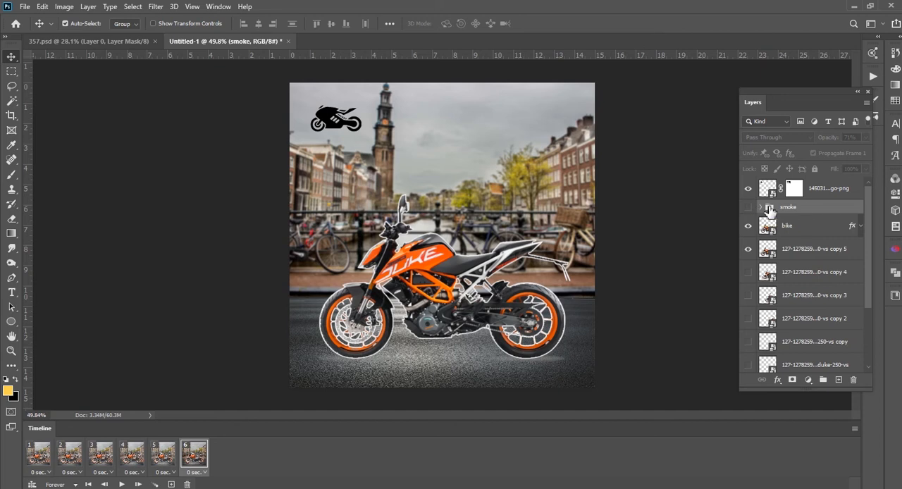
scroll(782, 254, "down", 3)
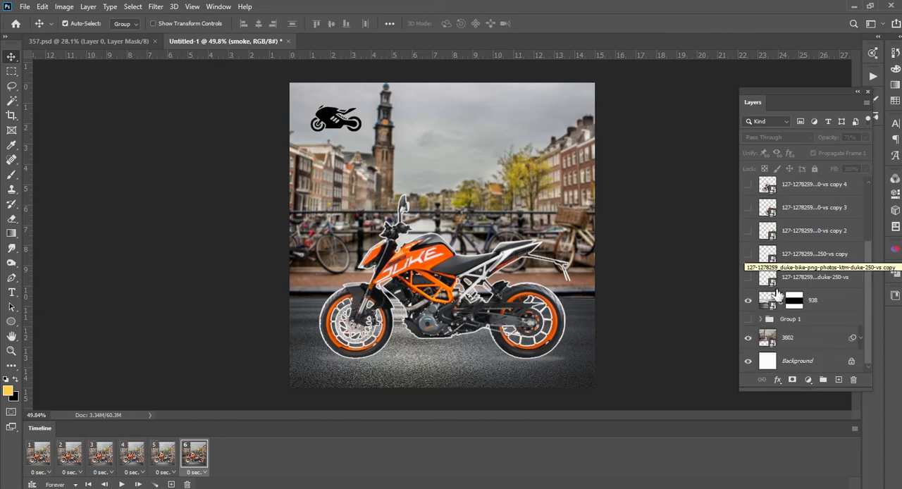
left_click(749, 338)
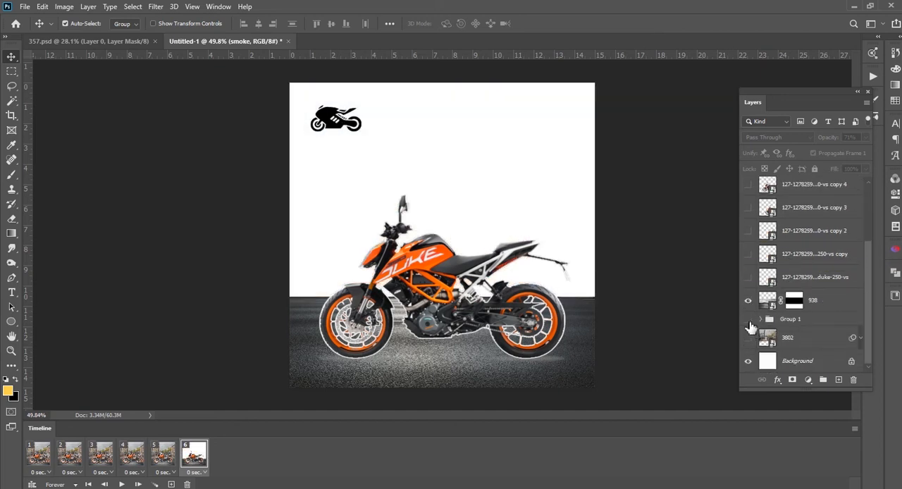
left_click(749, 320)
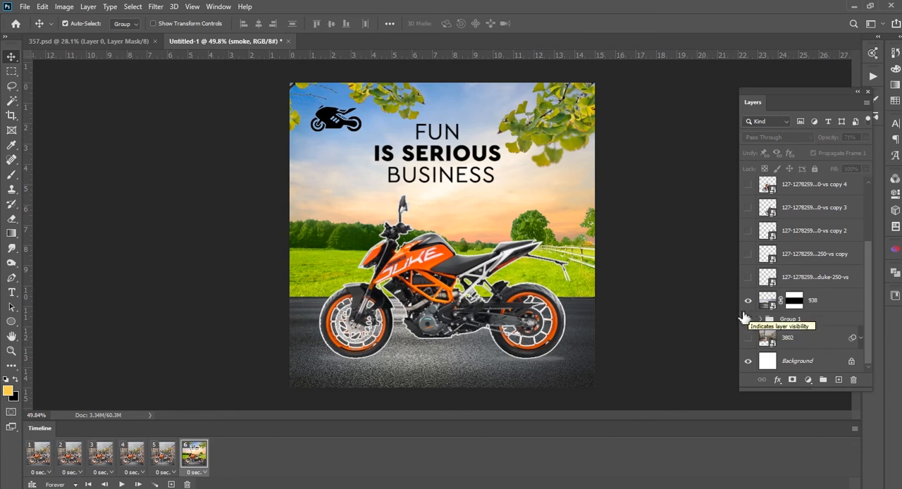
left_click(687, 289)
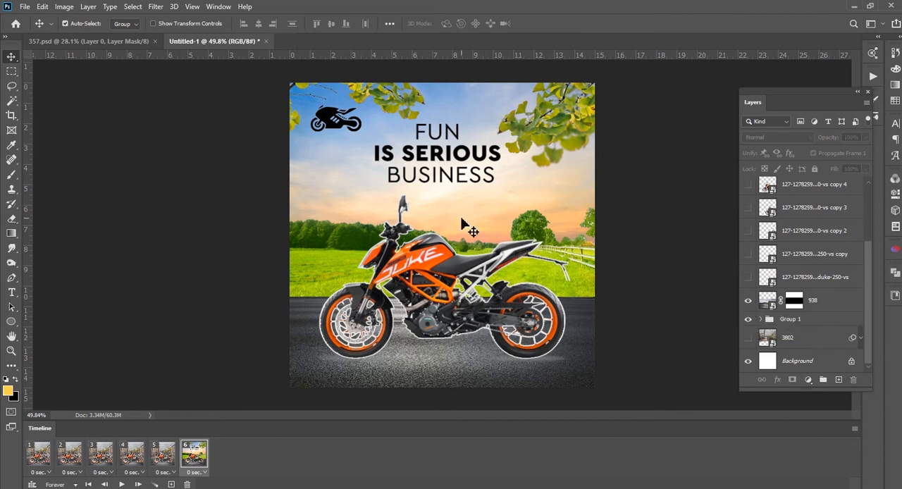
Duplicate bike copy 5, hide the original copy 5, and add a seventh frame
scroll(399, 218, "up", 2)
left_click_drag(348, 232, 379, 244)
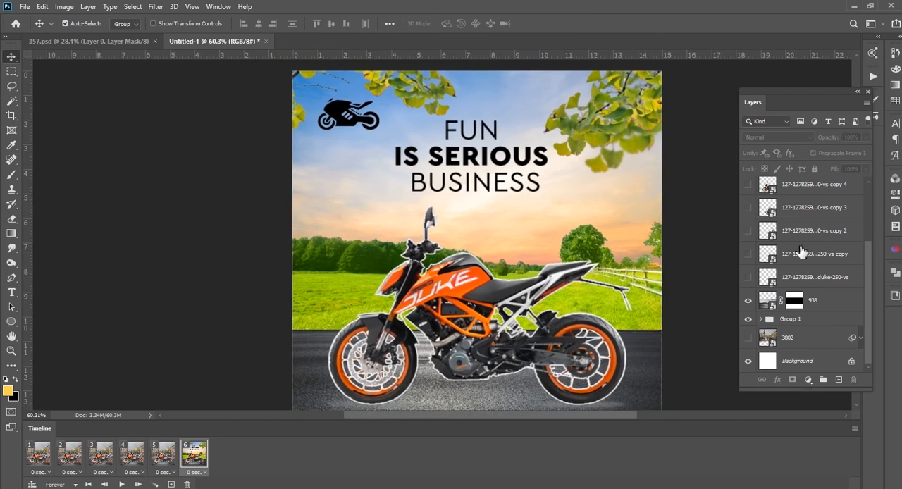
scroll(801, 251, "up", 4)
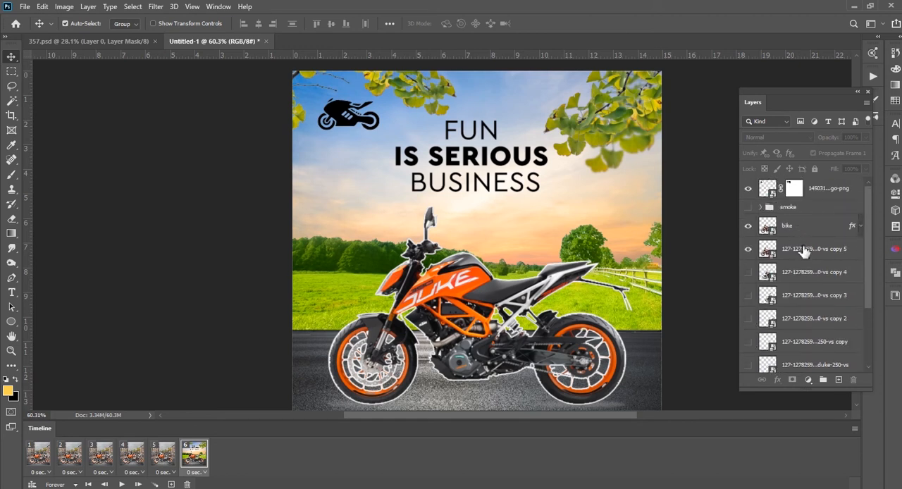
left_click(804, 251)
key("ctrl+j")
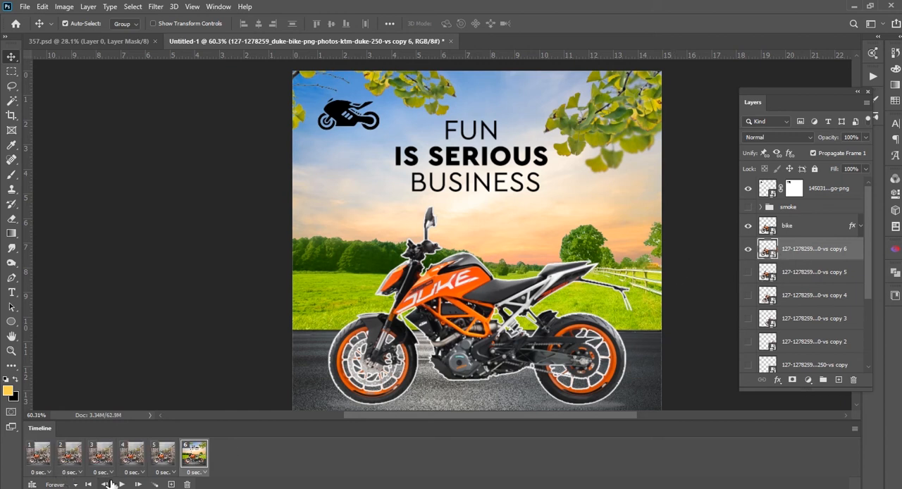
left_click(170, 484)
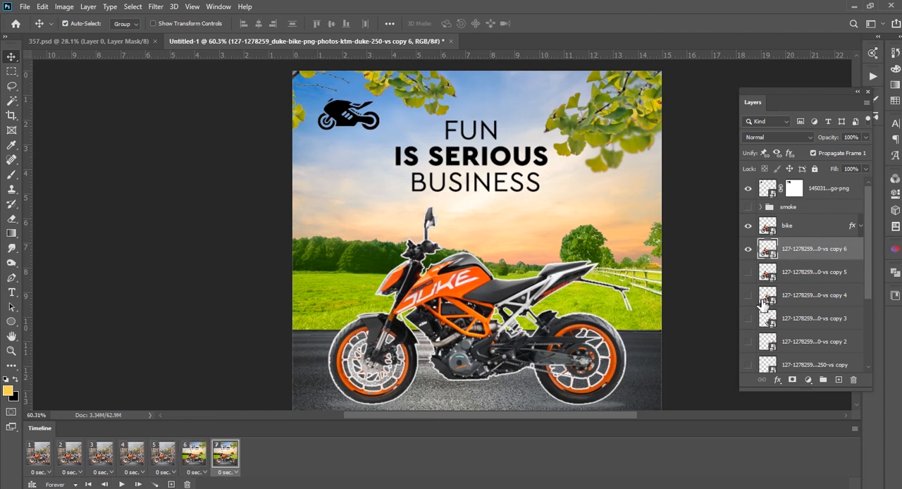
In frame 7, hide Group 1 and show the 3802 city background and the smoke group again
scroll(766, 310, "down", 3)
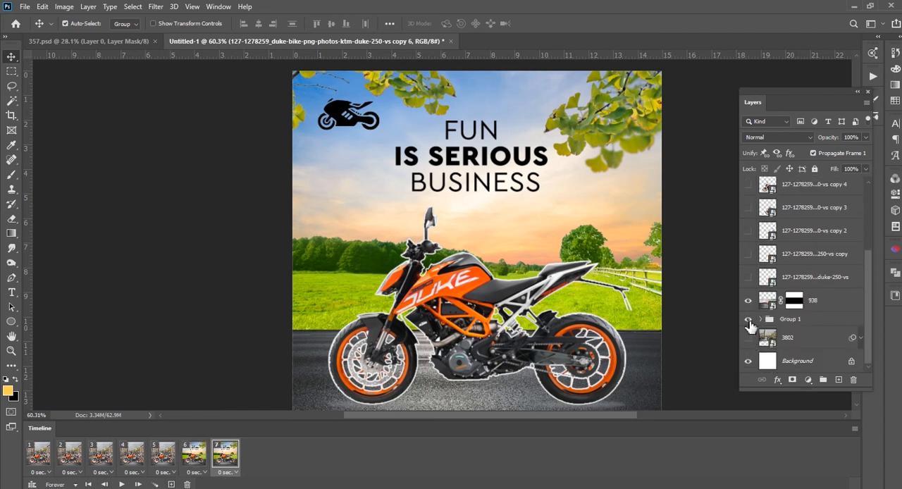
left_click(749, 319)
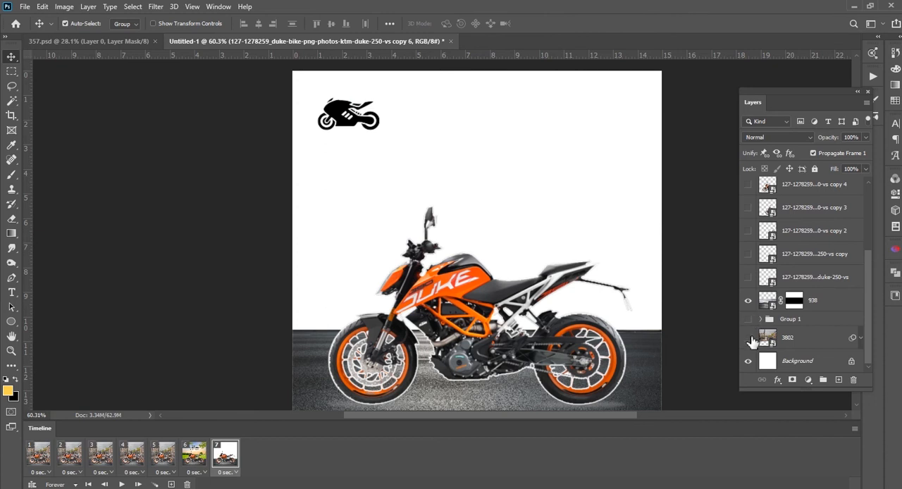
left_click(748, 337)
scroll(787, 224, "up", 4)
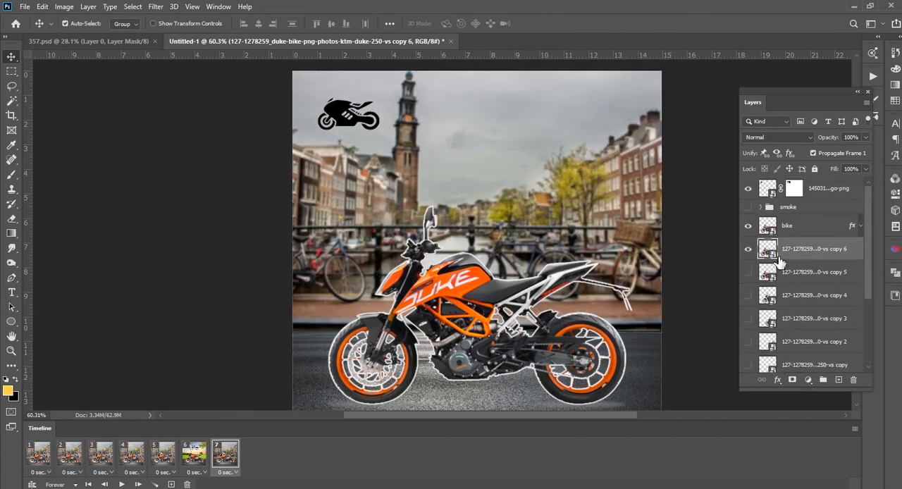
left_click(749, 209)
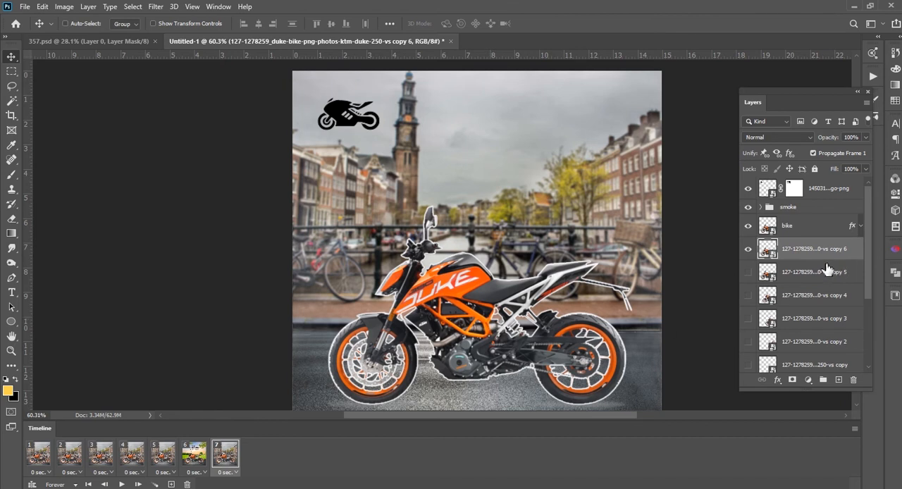
Move bike copy 6 about 1.4 in left in frame 7, so its front wheel reaches the canvas edge
key("ctrl+t")
left_click_drag(519, 291, 492, 291)
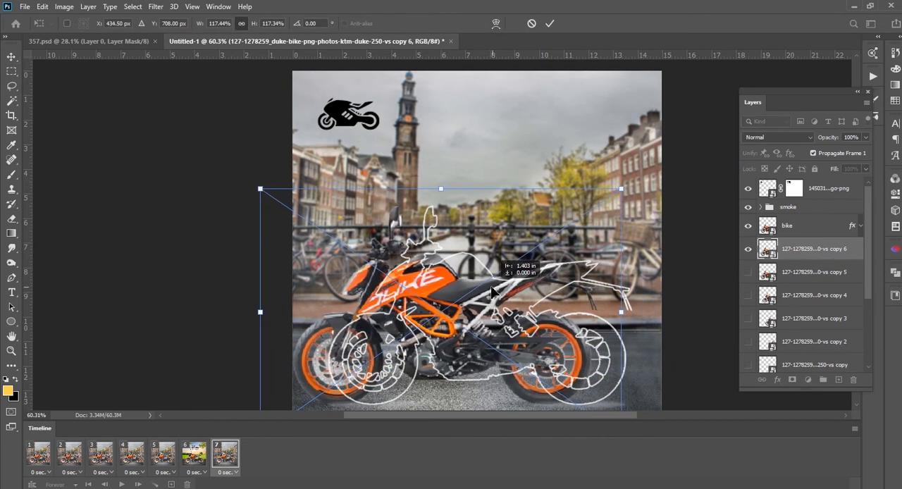
key("Return")
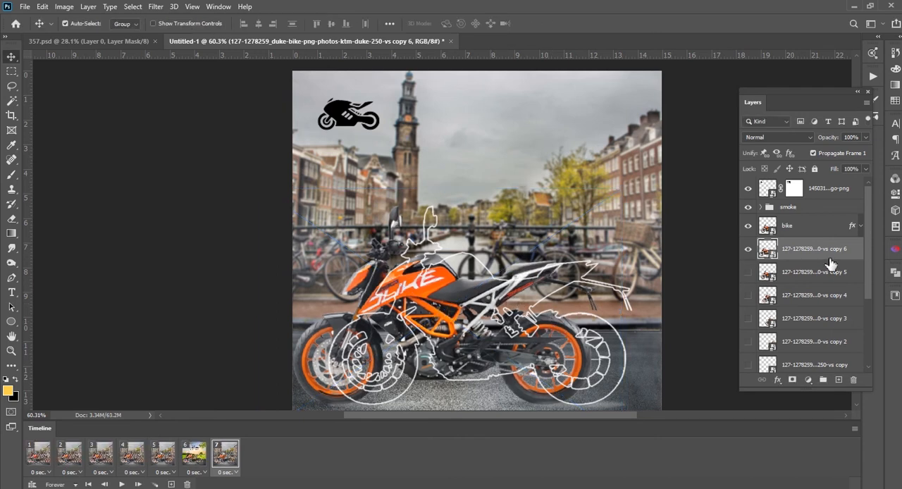
Add an eighth frame with a duplicate bike replacing the hidden copy 6, moved about 2.32 in further left
key("ctrl+j")
left_click(748, 272)
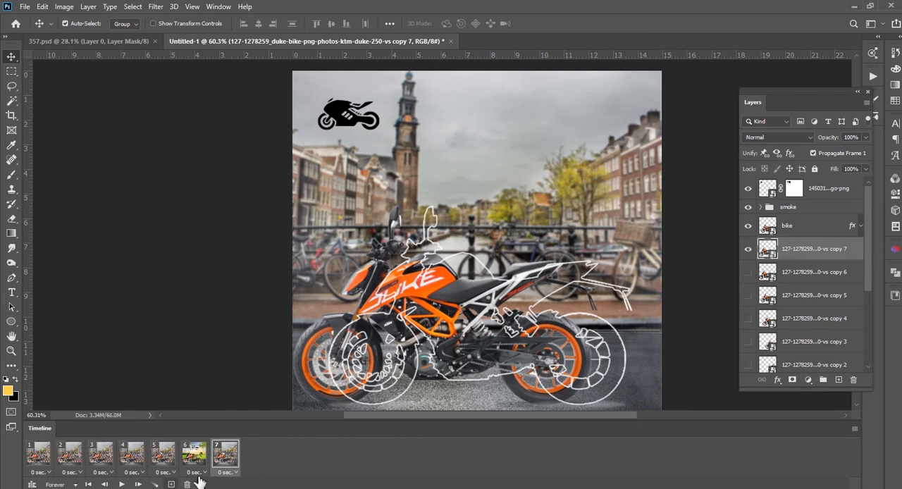
key("ctrl+t")
left_click_drag(506, 317, 444, 315)
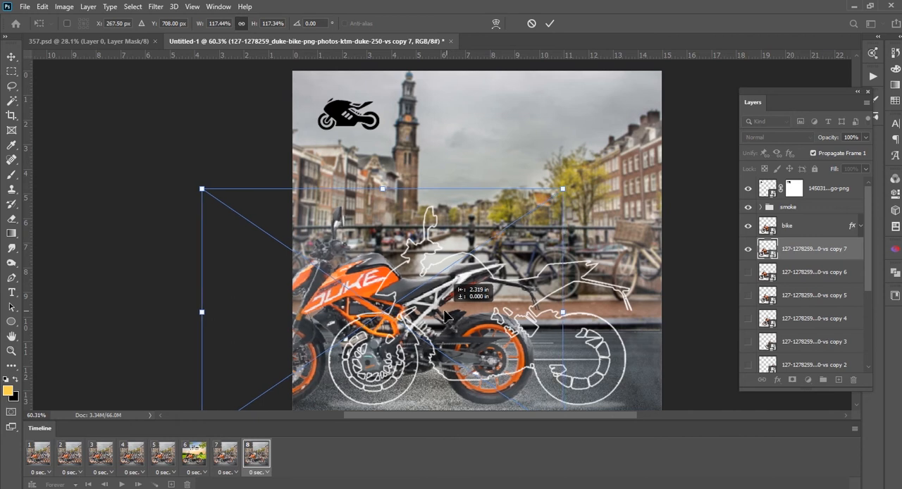
key("Return")
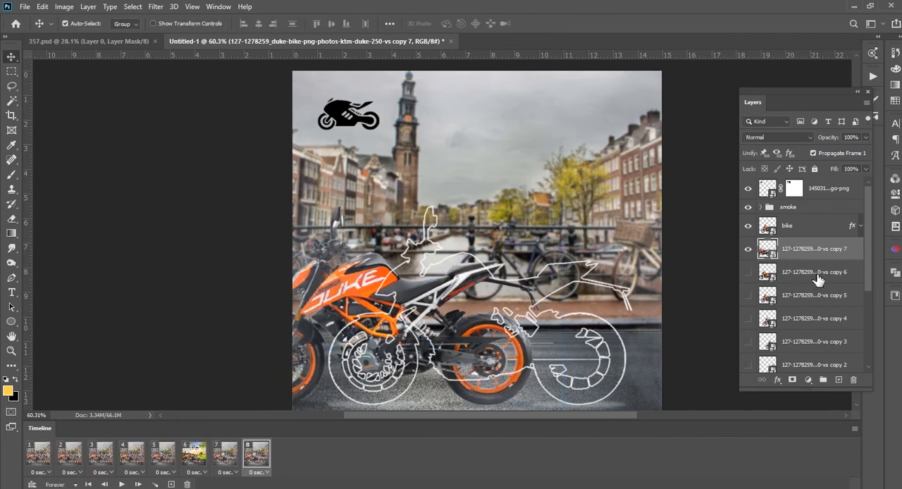
Add a ninth frame with a duplicate bike replacing the hidden copy 7, moved left until only its rear half is on the canvas
left_click_drag(802, 256, 800, 235)
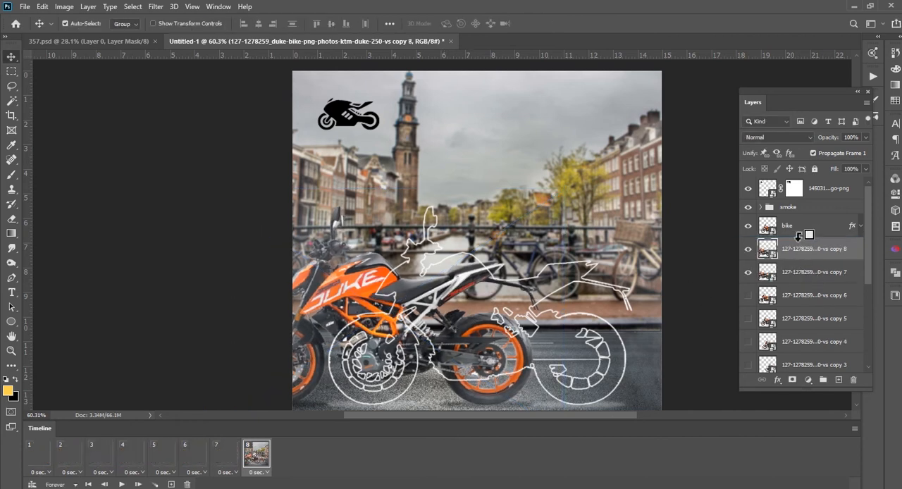
left_click(748, 272)
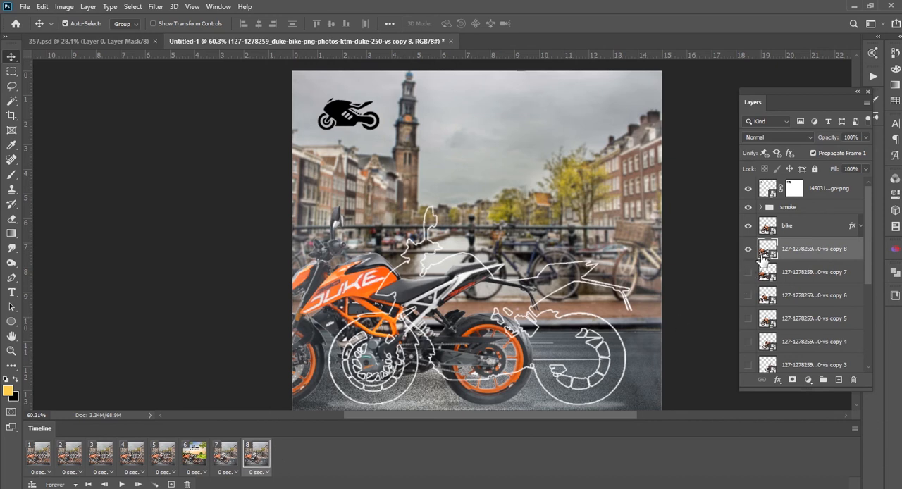
left_click(171, 484)
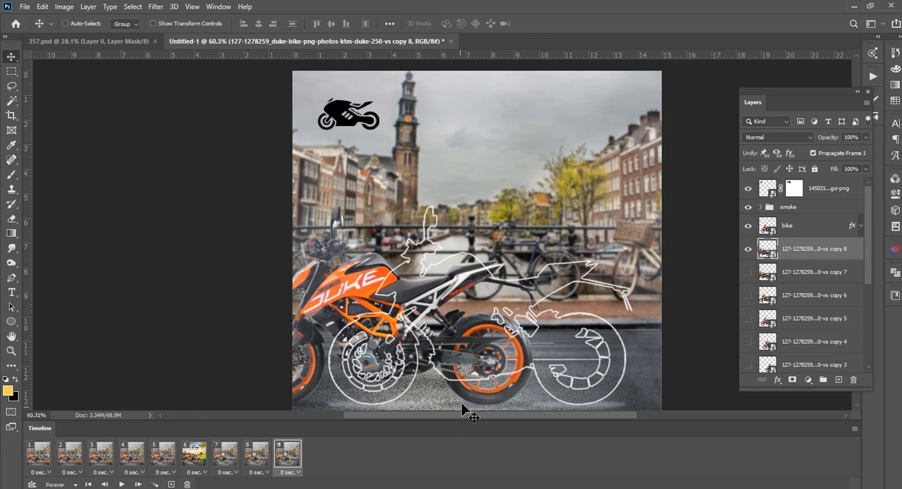
key("ctrl+t")
left_click_drag(463, 327, 394, 339)
key("Return")
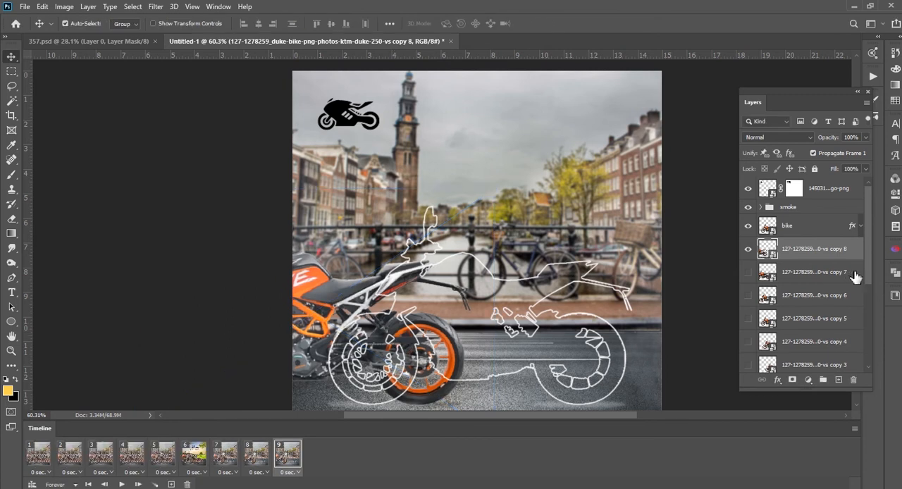
Add a tenth frame with a duplicate bike replacing the hidden copy 8, moved left until only its rear wheel and tail are on the canvas
key("ctrl+j")
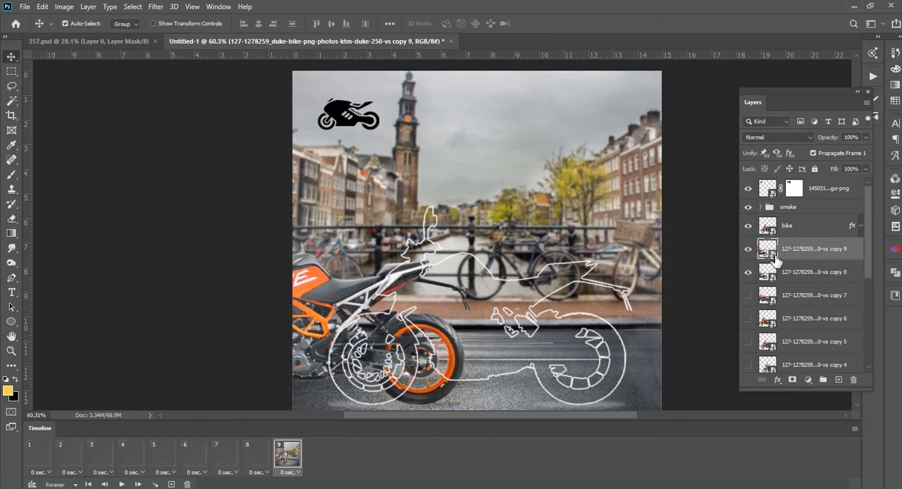
left_click(747, 272)
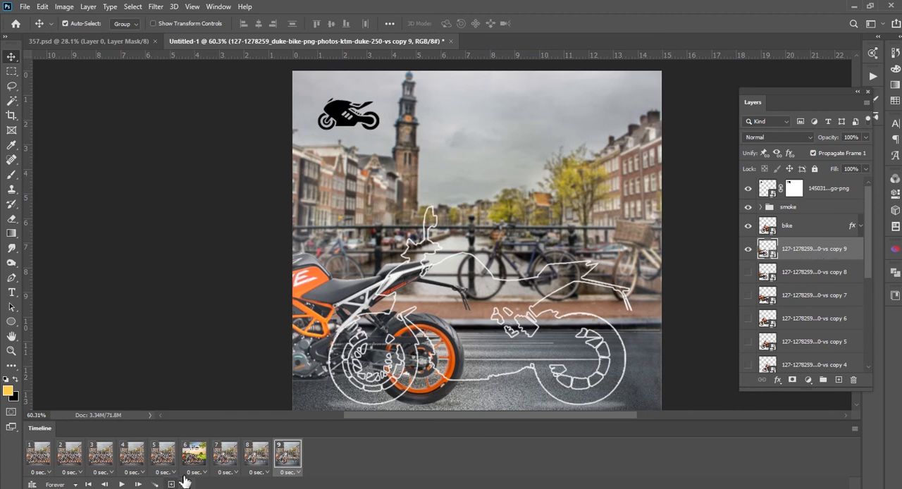
left_click(172, 485)
key("ctrl+t")
left_click_drag(338, 308, 279, 304)
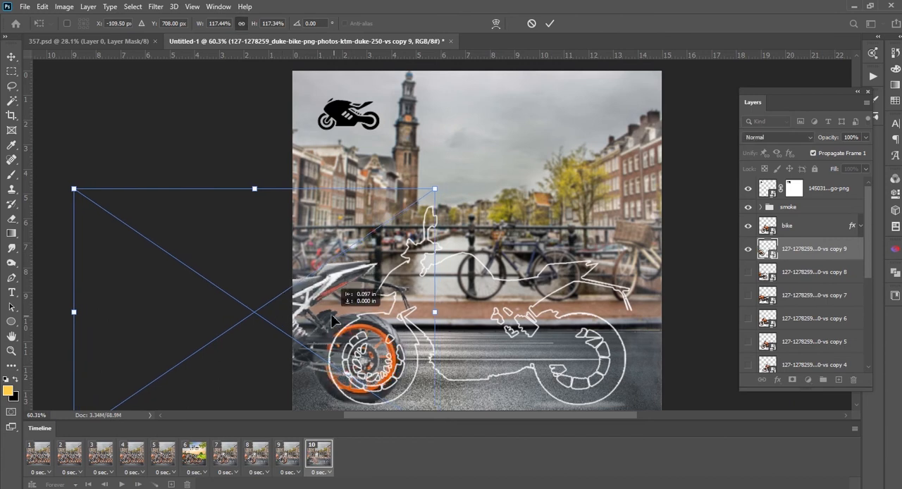
key("Return")
Add an eleventh frame with a duplicate bike replacing the hidden copy 9, moved left until it is completely off the canvas
left_click_drag(836, 253, 789, 242)
left_click(747, 272)
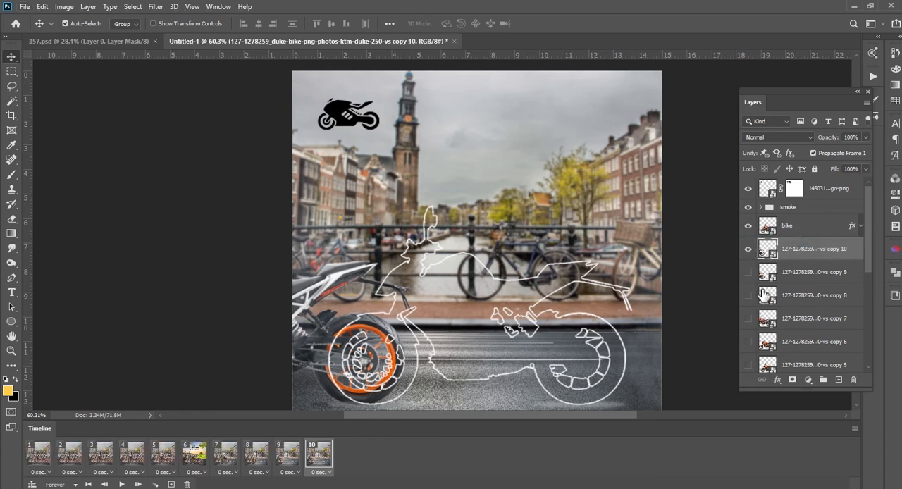
left_click(171, 485)
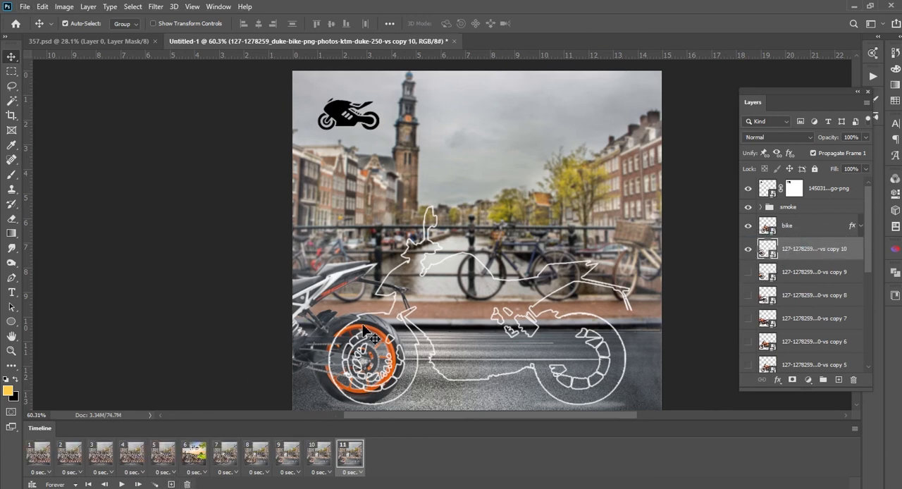
key("ctrl+t")
left_click_drag(351, 363, 258, 341)
key("Return")
key("ctrl+0")
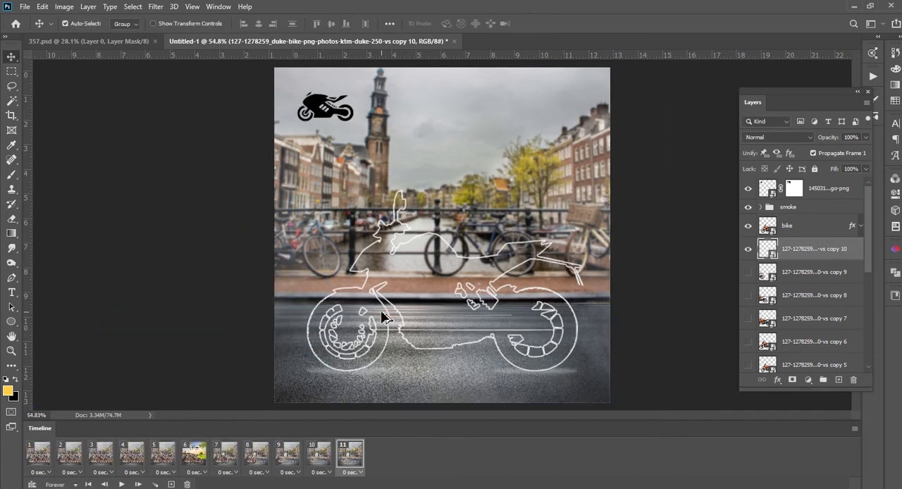
scroll(381, 317, "down", 3)
scroll(667, 326, "up", 2)
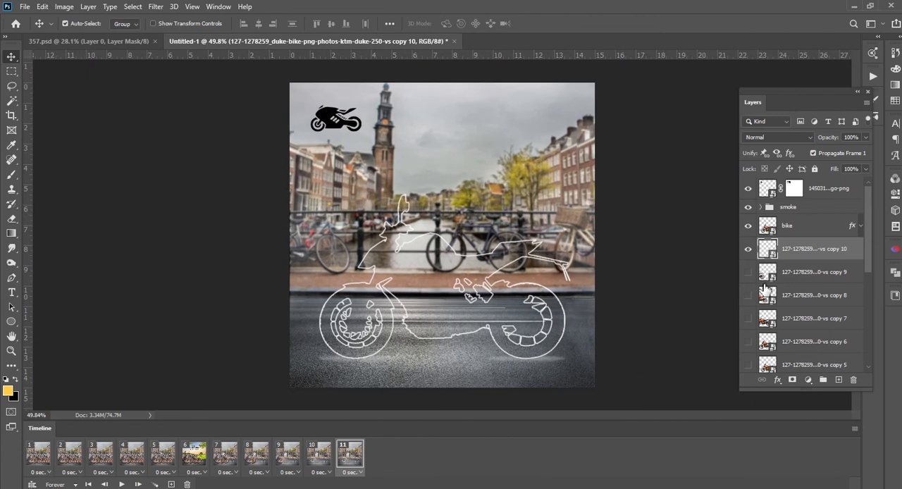
Hide all the duplicated bike layers, from the first copy through copy 10, in frame 1
scroll(795, 302, "down", 4)
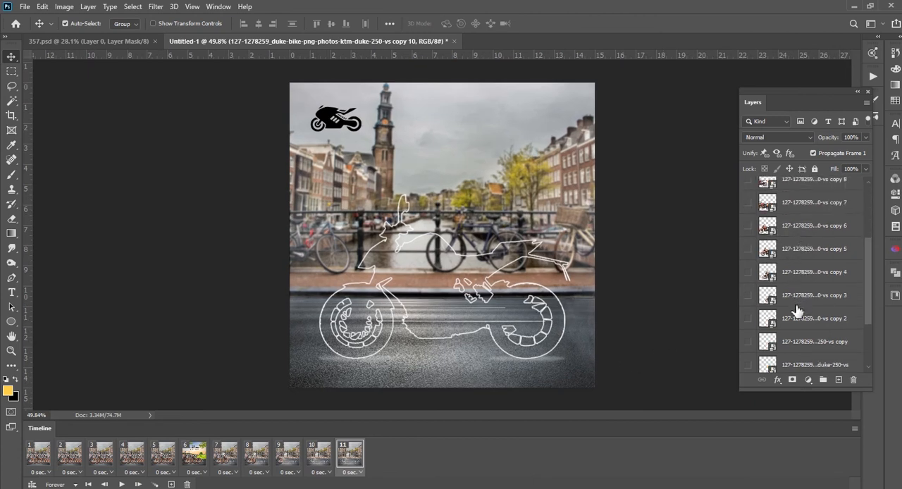
left_click(43, 463)
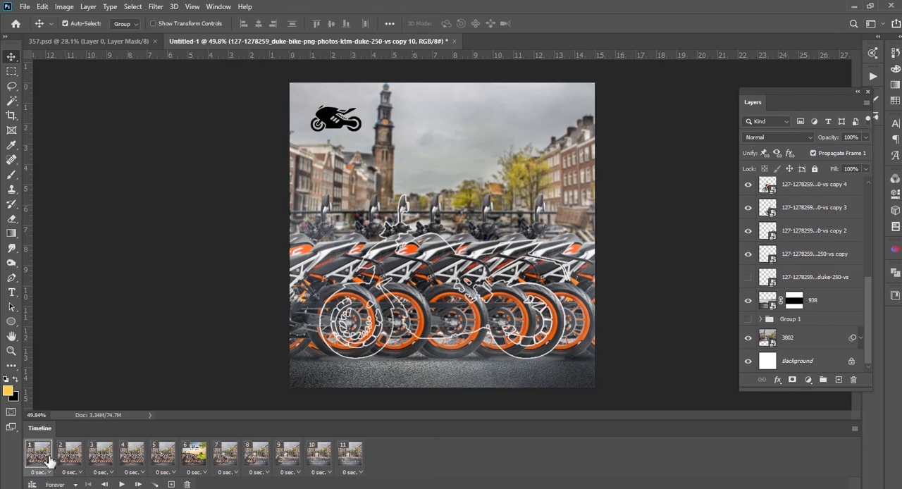
left_click(748, 254)
left_click(748, 230)
left_click(748, 207)
left_click(748, 184)
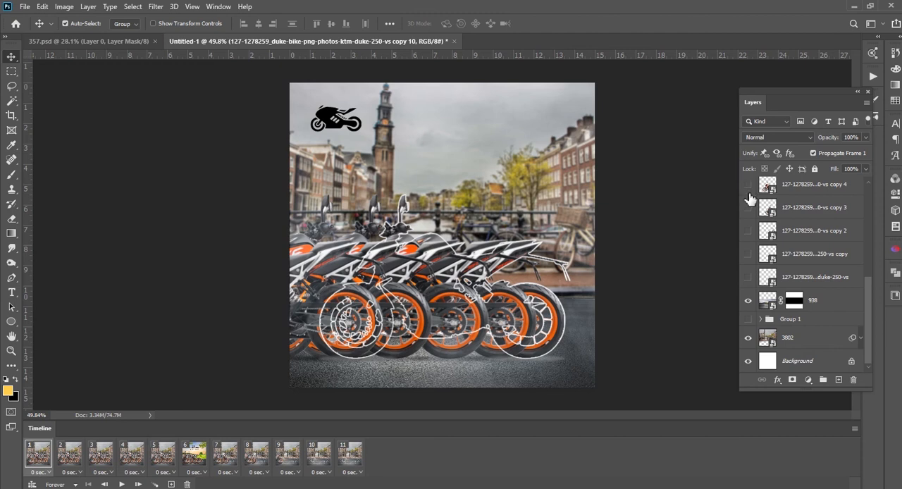
scroll(750, 206, "up", 3)
left_click(749, 277)
left_click(748, 254)
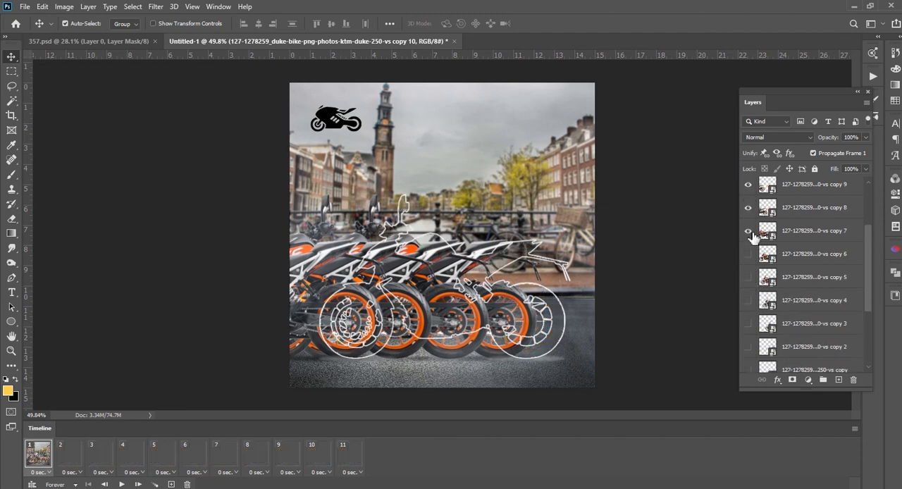
left_click(748, 231)
left_click(748, 207)
scroll(753, 213, "up", 2)
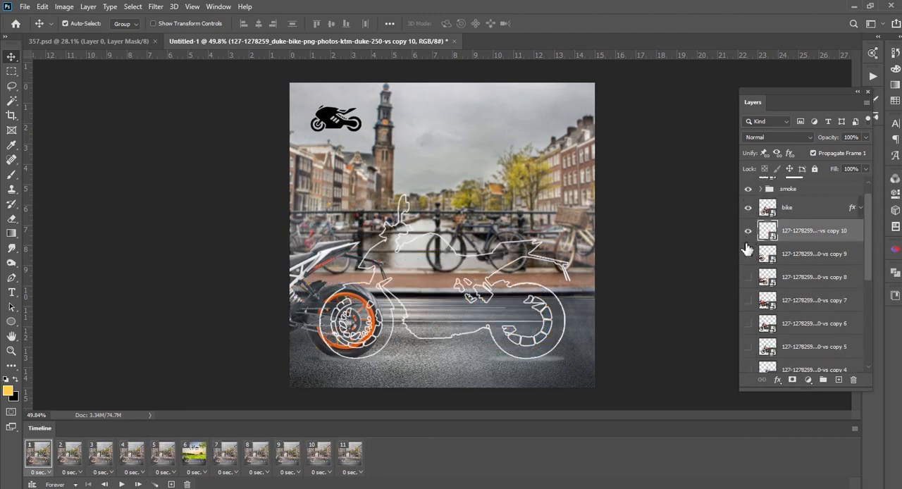
left_click(748, 231)
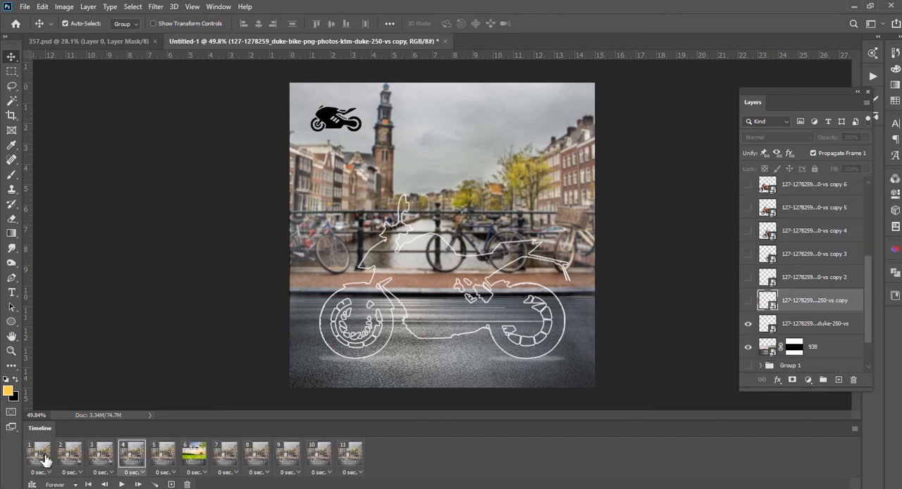
Select the original bike layer in frame 1, and show the first bike copy in its place in frame 2
left_click(42, 454)
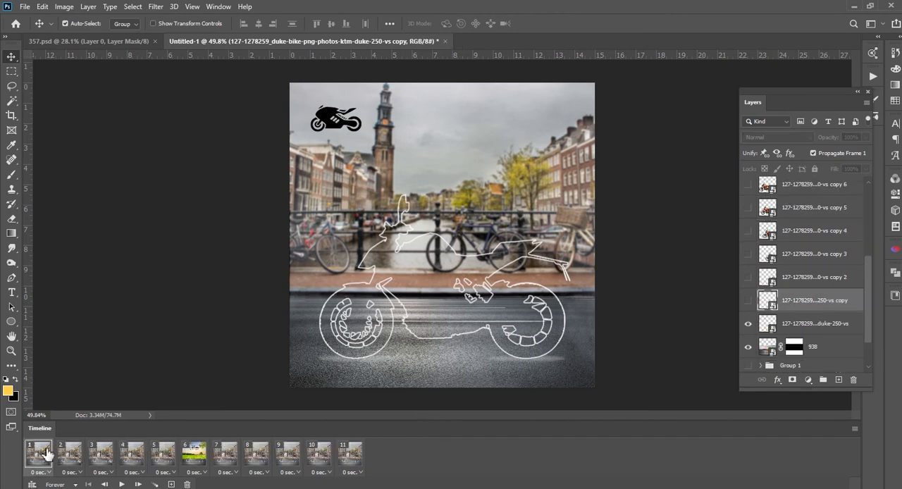
scroll(793, 312, "up", 3)
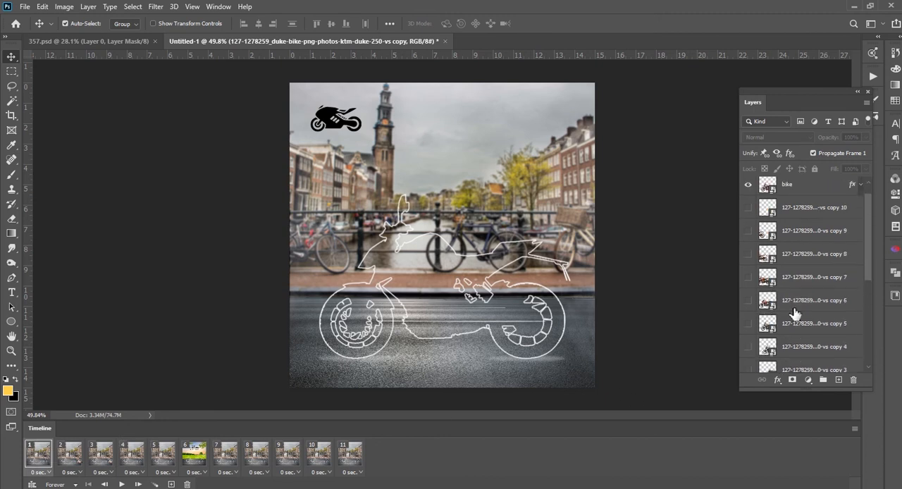
scroll(793, 312, "down", 4)
left_click(786, 329)
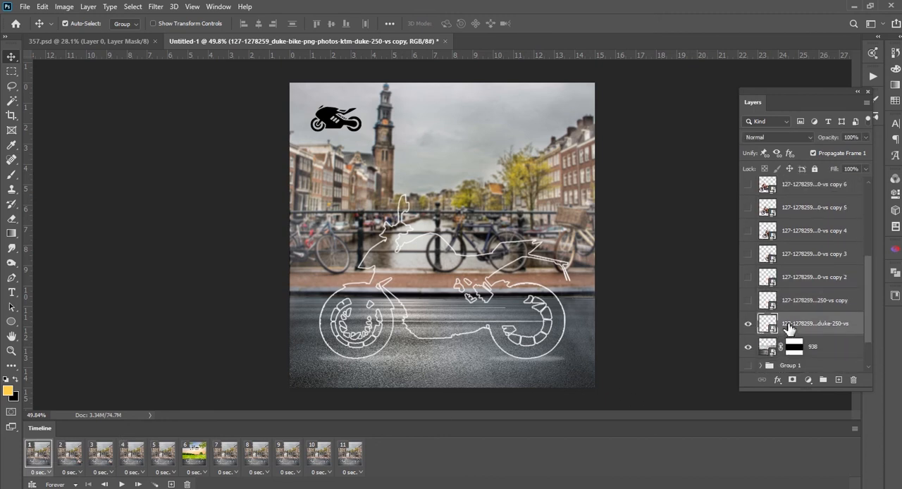
left_click(68, 457)
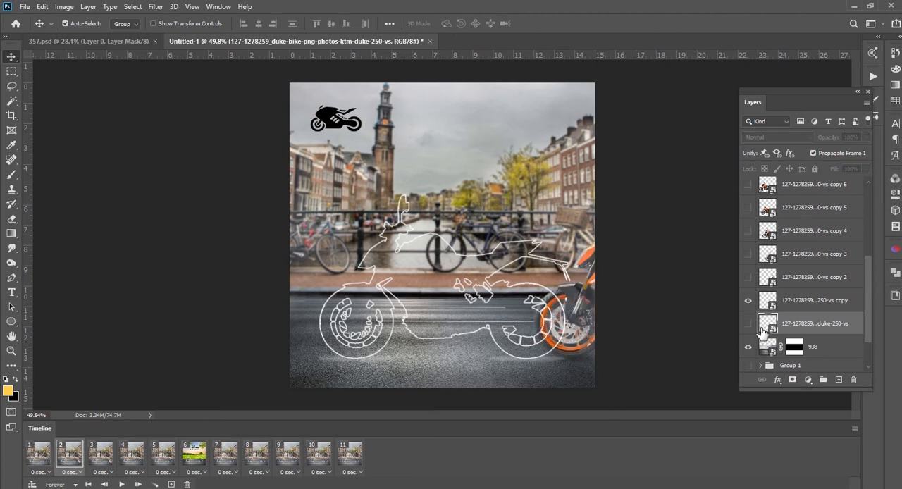
In frame 3, hide the first bike copy and show bike copy 2 instead
left_click(105, 456)
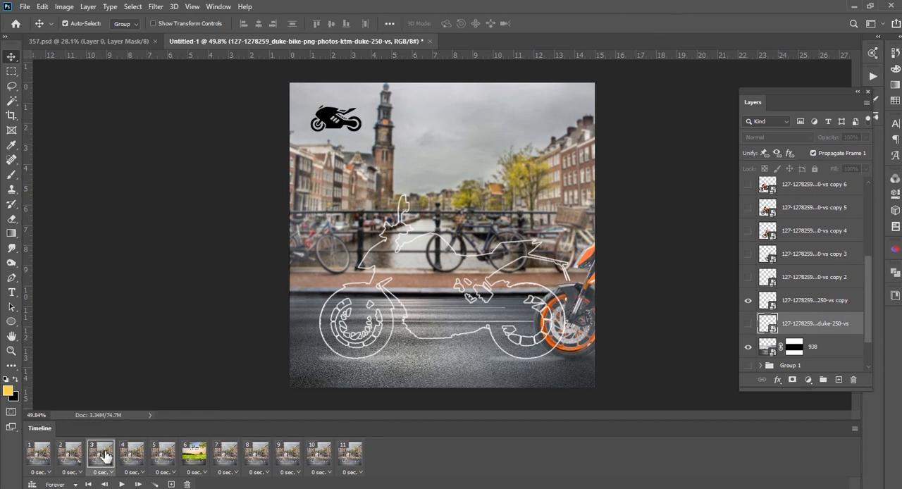
left_click(775, 305)
left_click(748, 301)
left_click(779, 282)
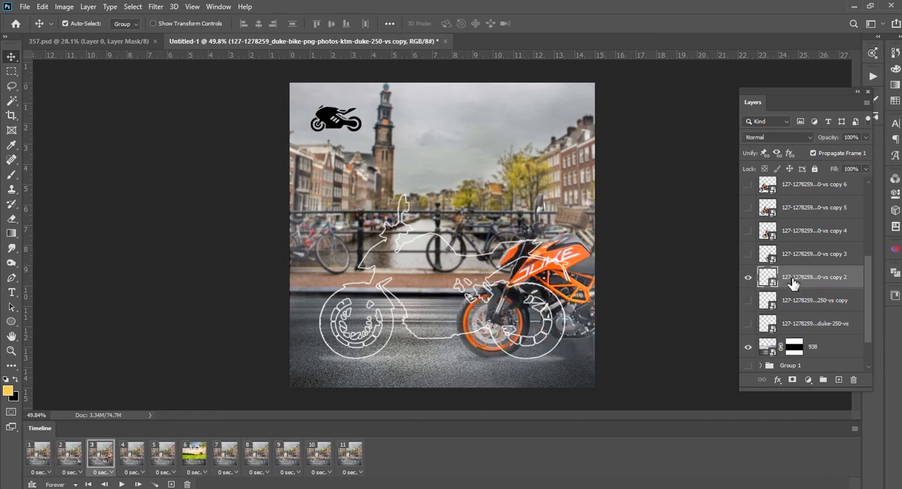
Show only bike copy 3 in frame 4 and only bike copy 4 in frame 5, with the original bike layer hidden
left_click(133, 455)
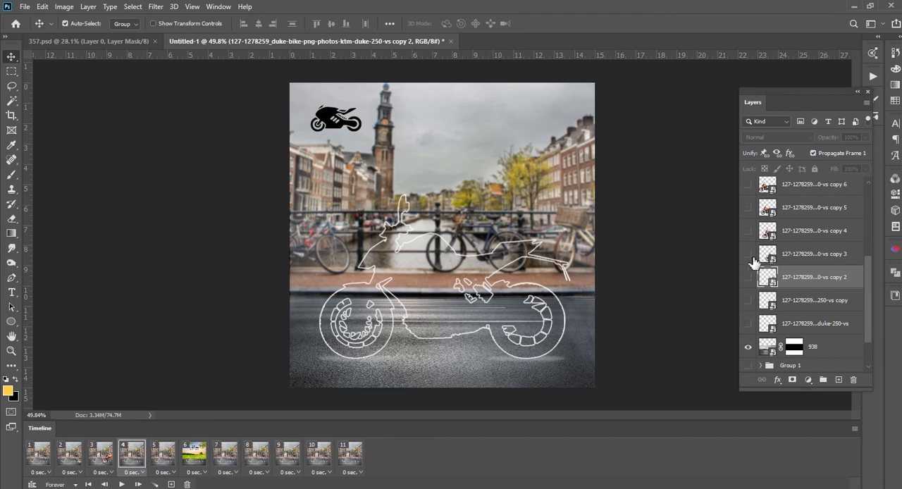
left_click(748, 254)
left_click(767, 254)
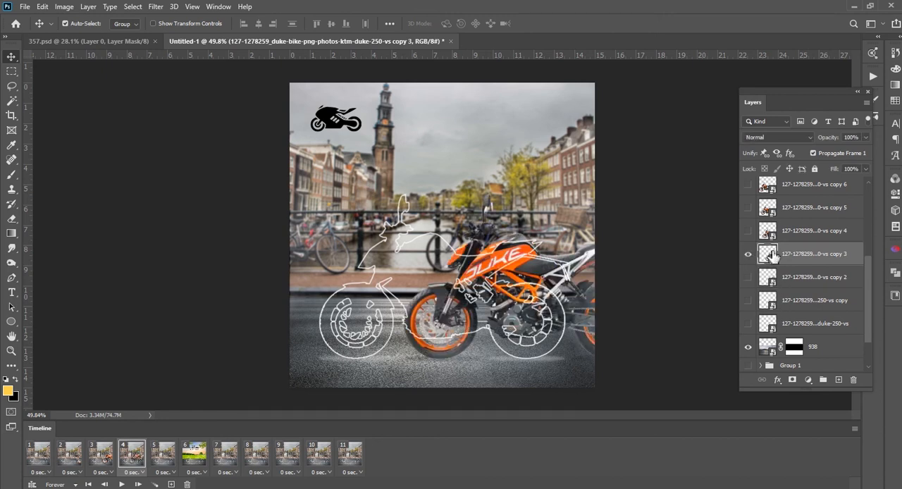
left_click(163, 456)
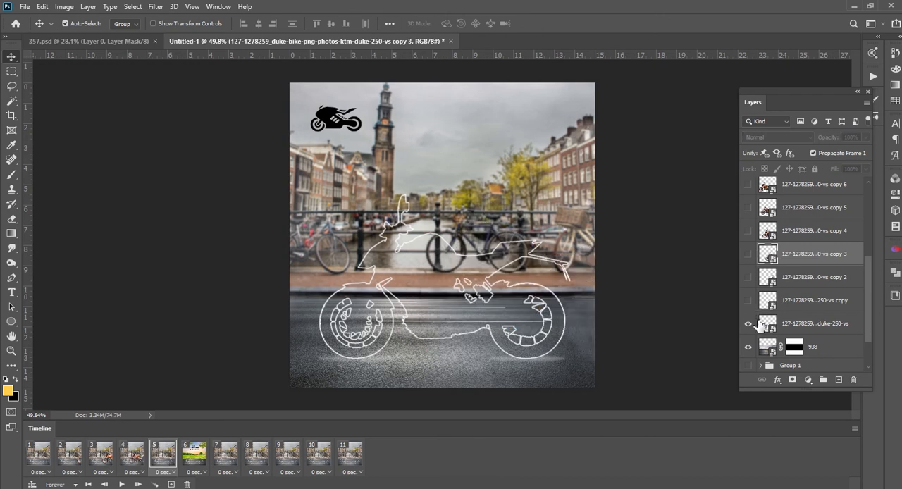
left_click(763, 232)
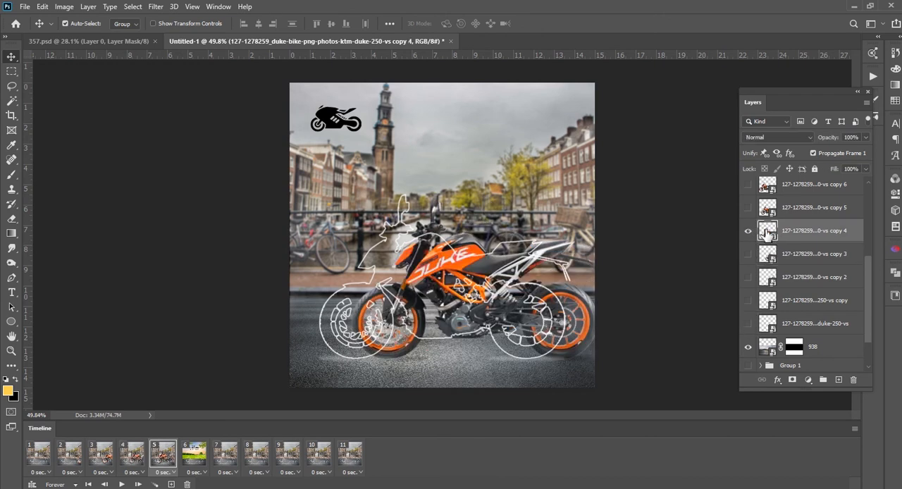
In slogan frame 6, hide the original bike layer and show bike copy 5, aligned with the white outline
left_click(192, 454)
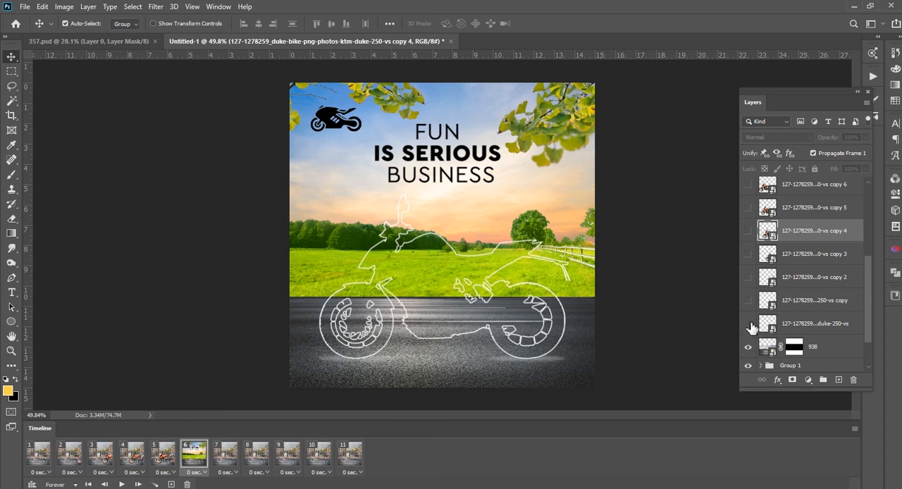
left_click(749, 208)
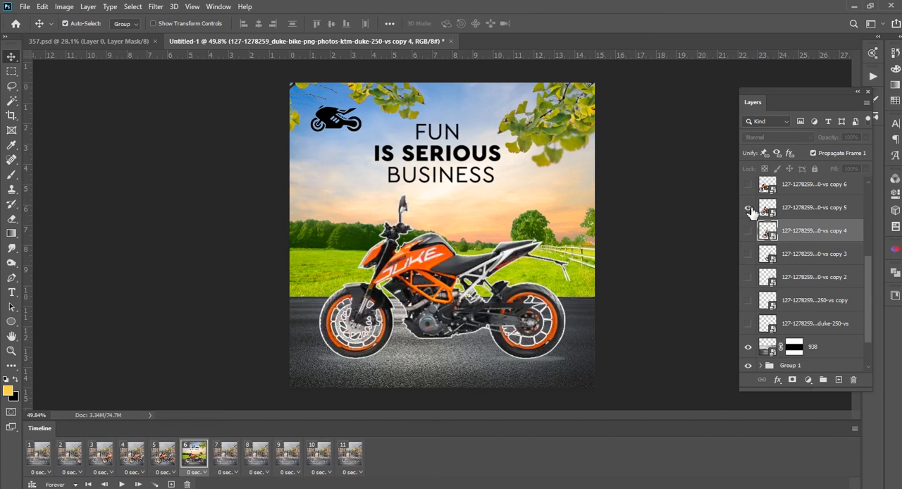
scroll(768, 212, "up", 5)
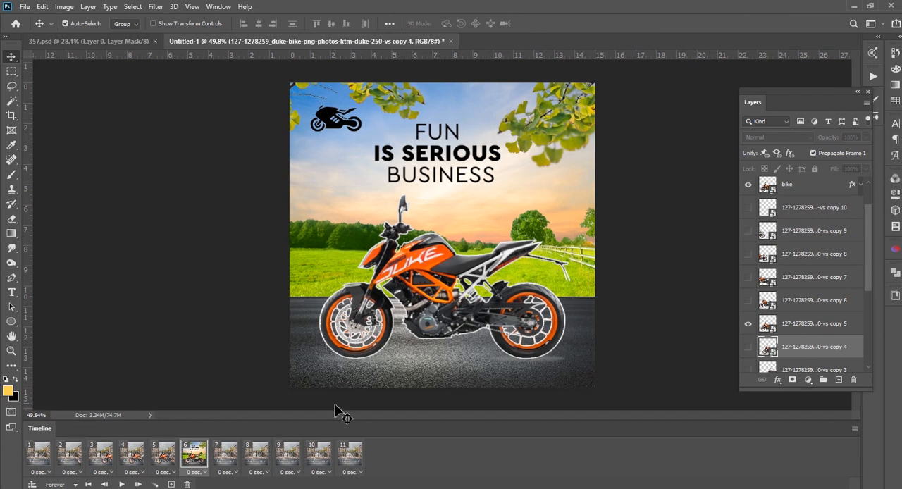
In frame 7, hide the original bike layer and bike copy 5, leaving only bike copy 6 shown
left_click(225, 455)
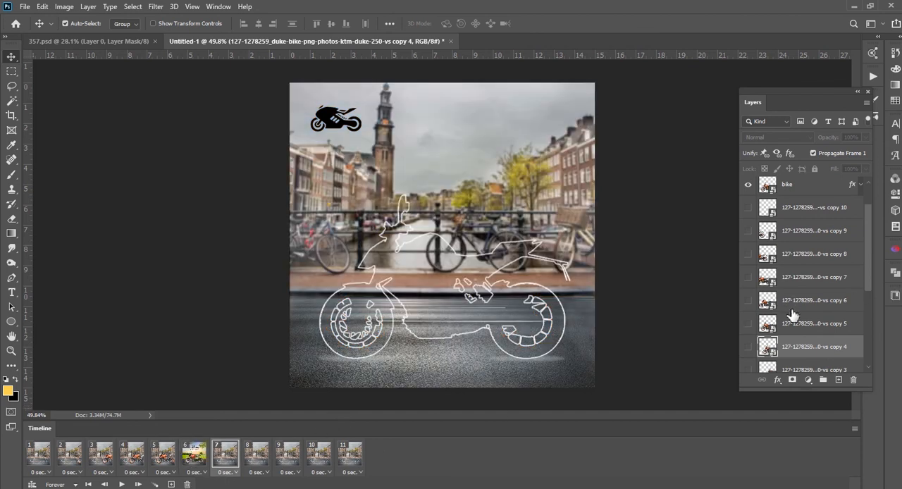
scroll(785, 329, "down", 5)
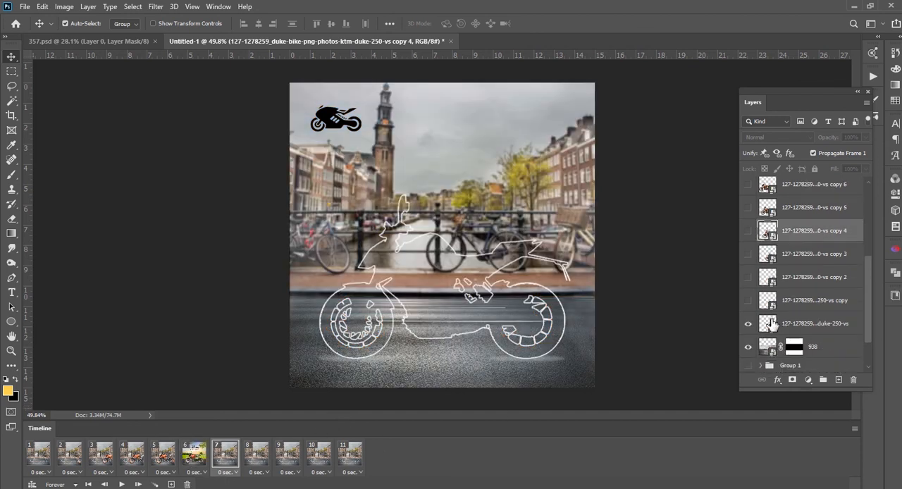
left_click(749, 208)
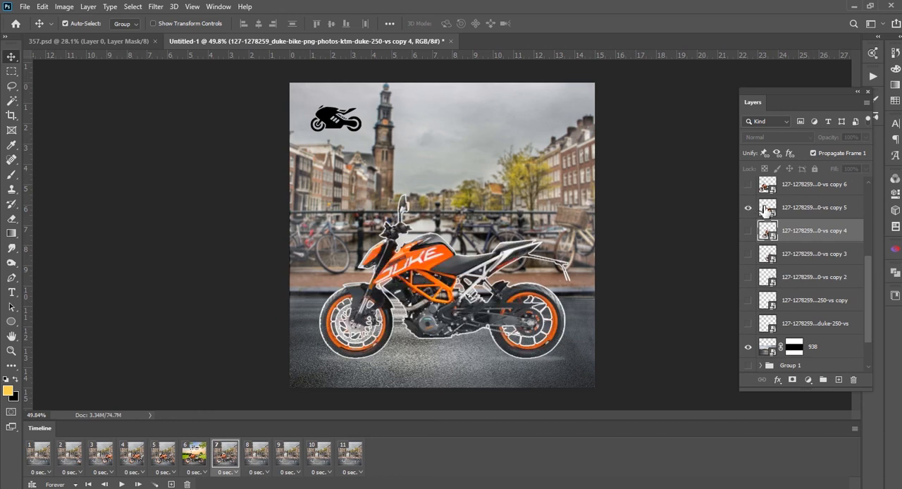
left_click(766, 209)
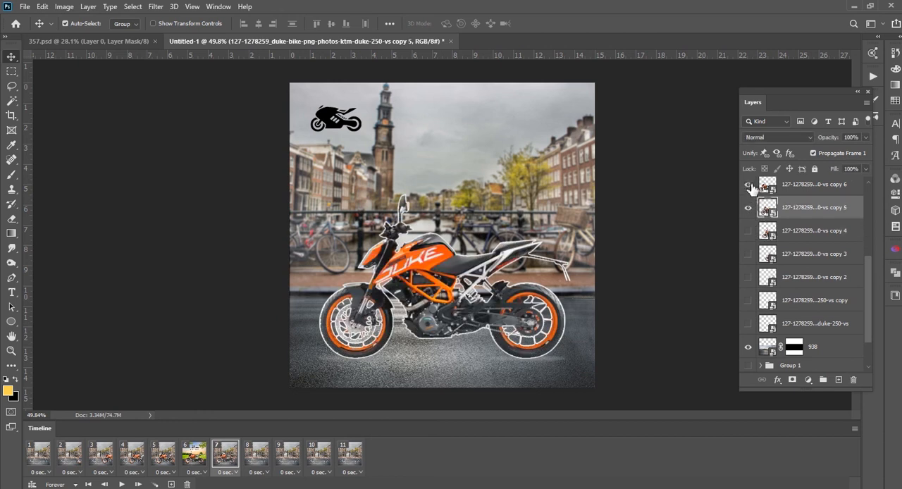
left_click(748, 184)
left_click(748, 208)
left_click(766, 185)
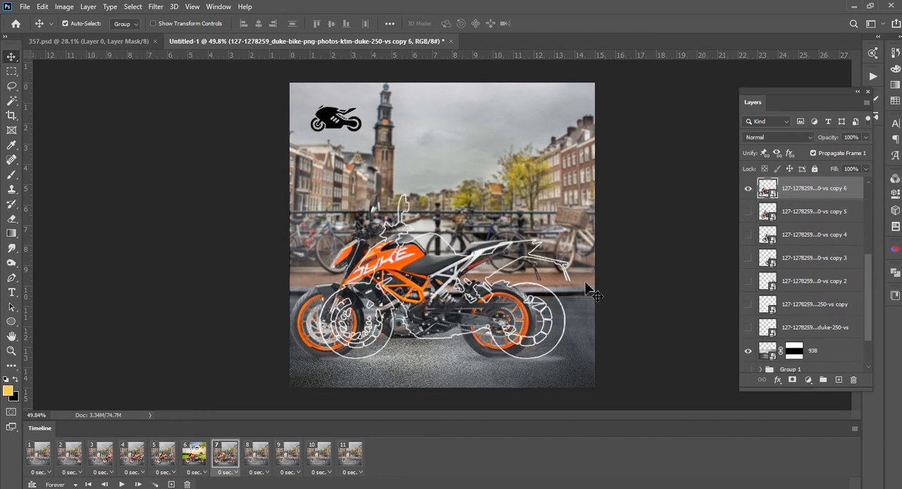
In frame 8, hide the original bike layer and show bike copy 7 instead
left_click(253, 454)
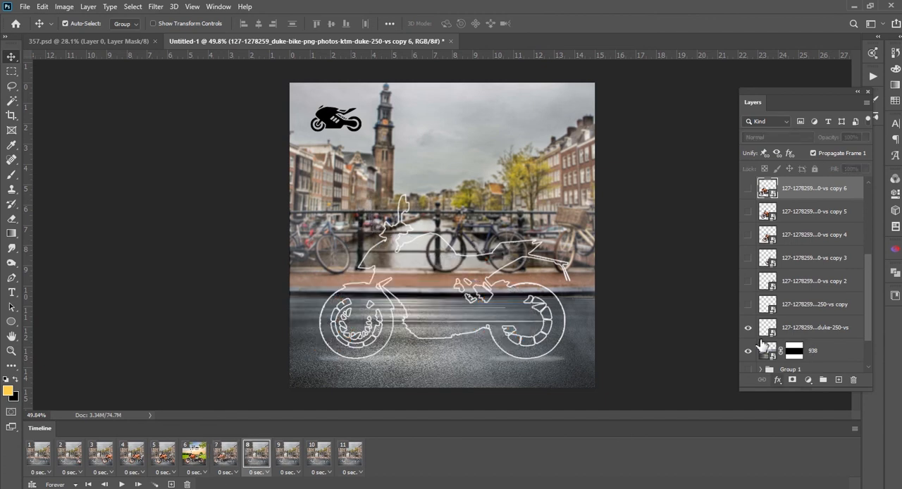
scroll(786, 237, "up", 1)
scroll(785, 236, "up", 1)
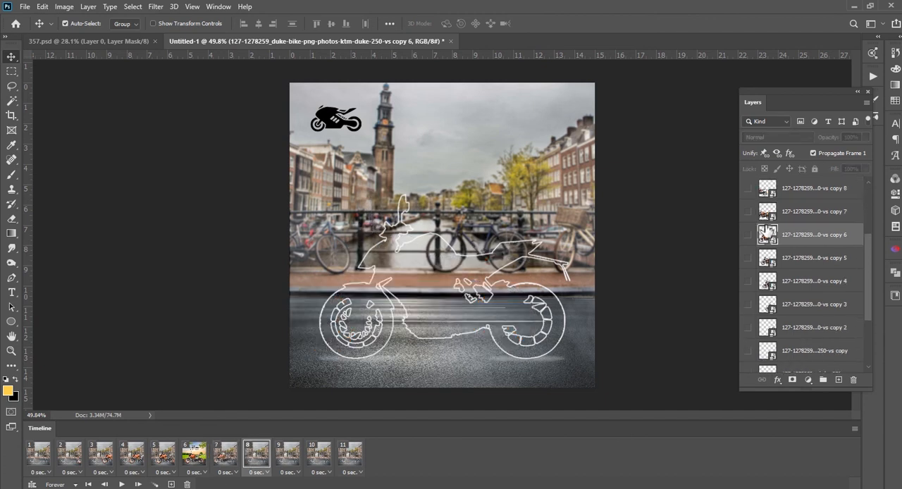
left_click(748, 212)
left_click(767, 215)
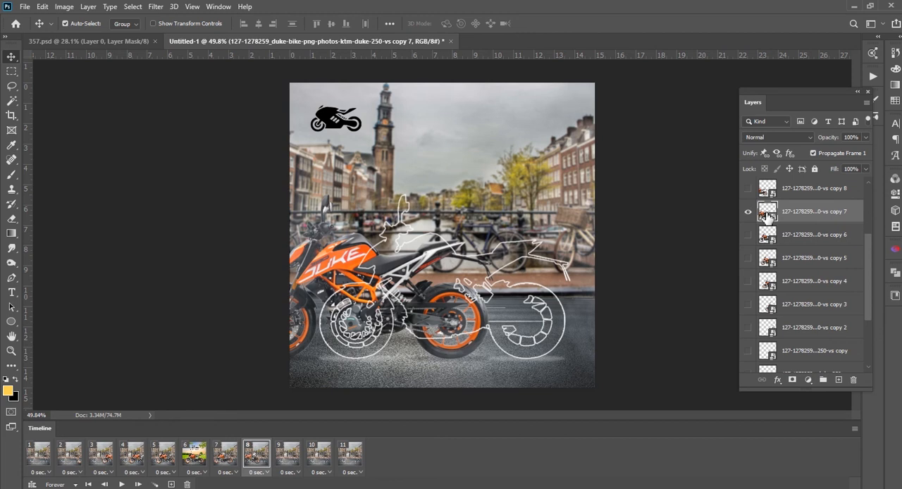
In frame 9, hide the original bike layer and show bike copy 8 instead
left_click(288, 455)
scroll(771, 250, "down", 3)
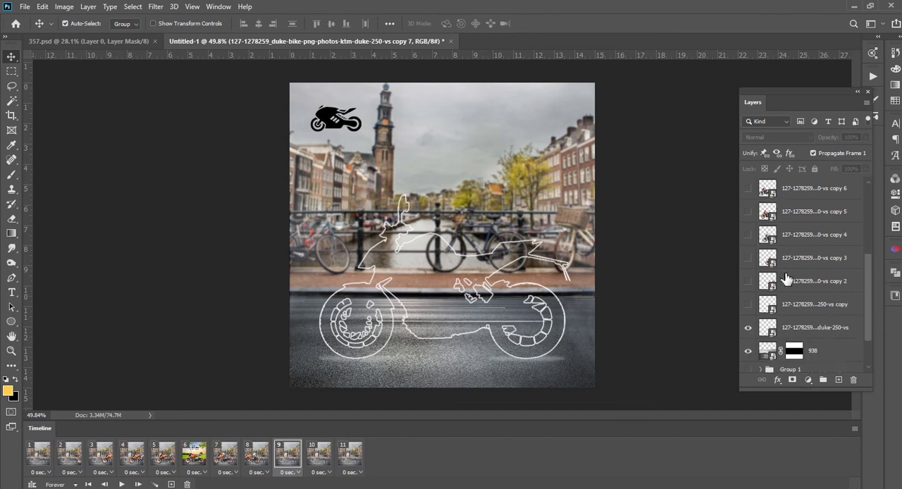
scroll(758, 267, "up", 4)
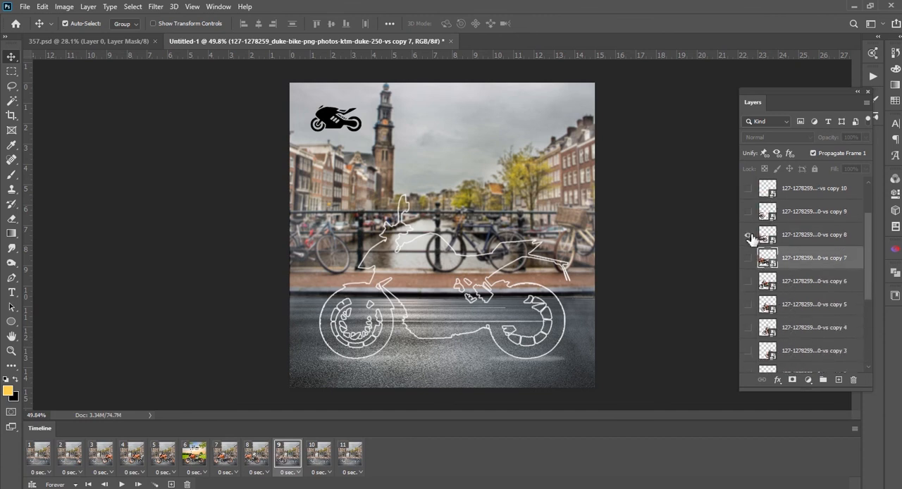
left_click(749, 235)
left_click(779, 242)
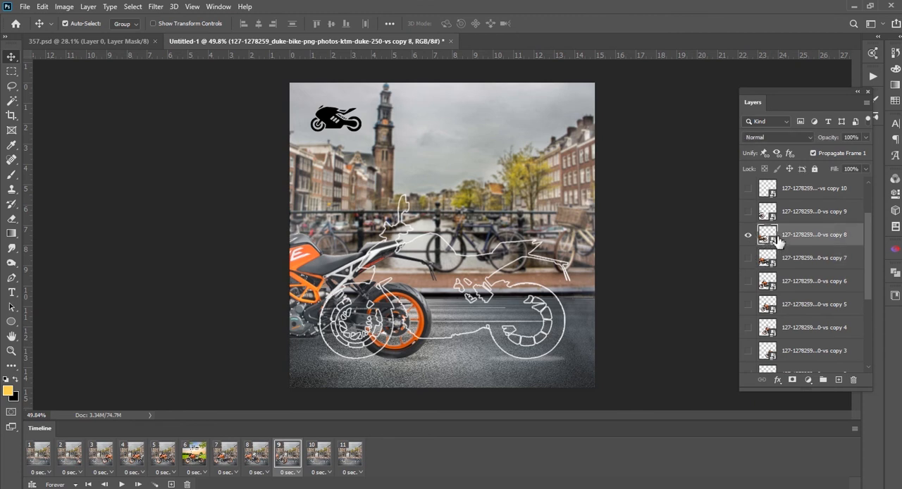
scroll(858, 247, "up", 2)
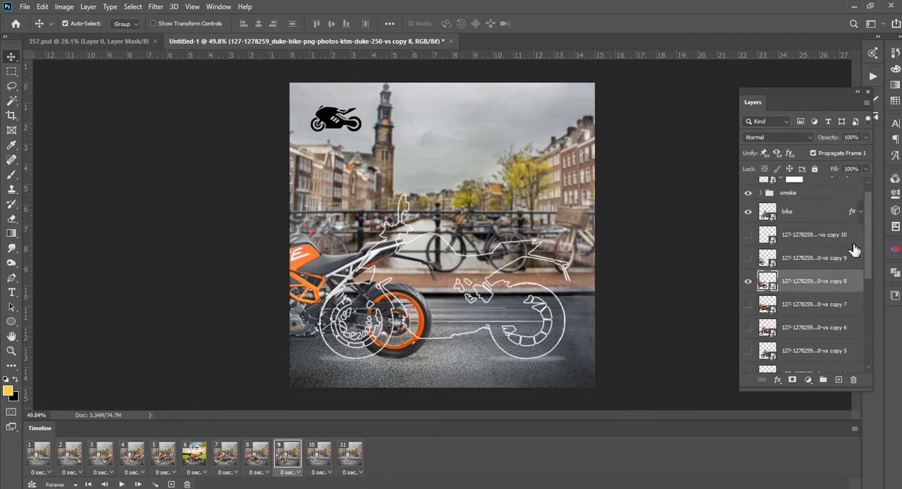
In frame 10, hide the original bike layer and show bike copy 9 instead
left_click(748, 282)
scroll(749, 282, "down", 1)
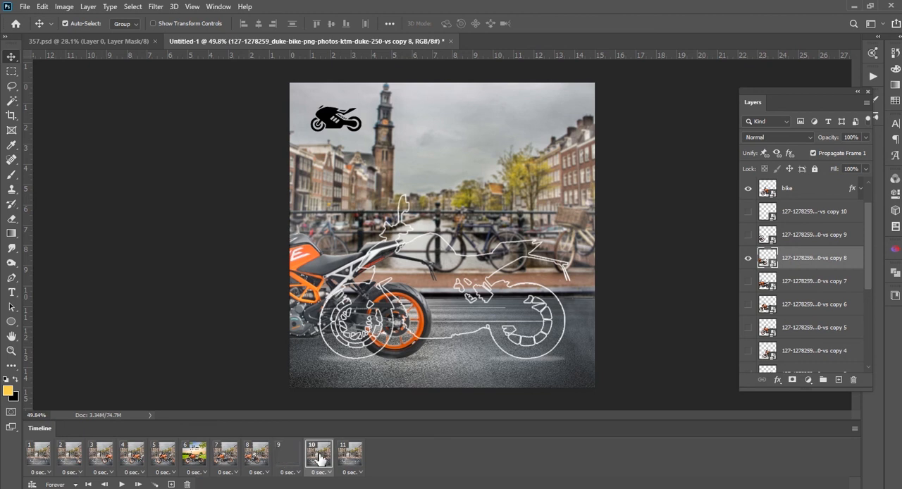
left_click(319, 457)
scroll(802, 331, "down", 6)
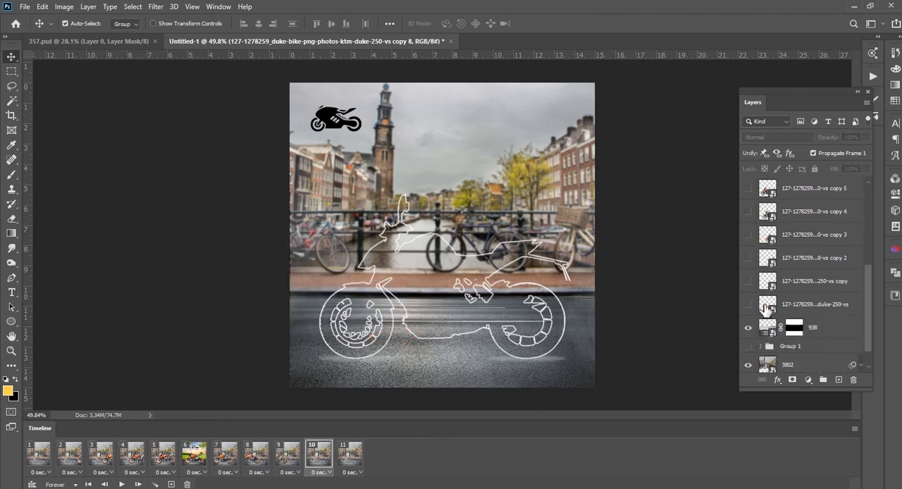
scroll(761, 310, "up", 6)
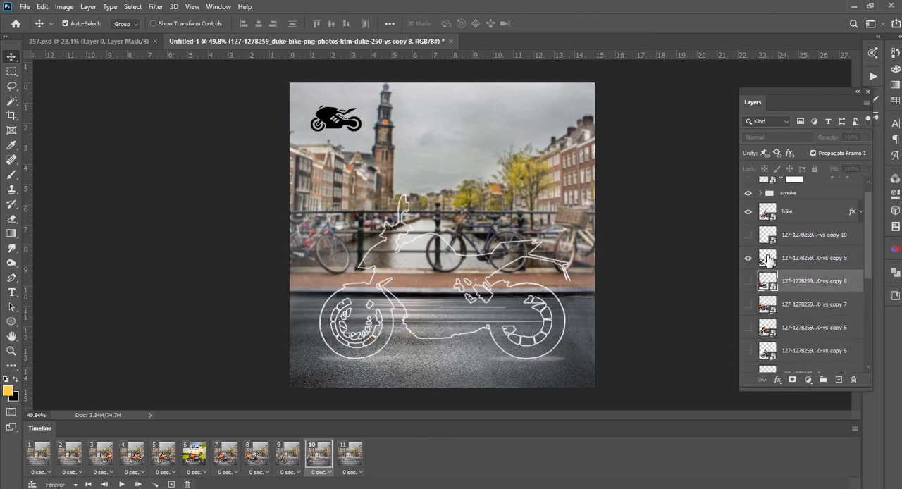
left_click(748, 258)
left_click(768, 258)
In frame 11, hide the original bike layer and show bike copy 10 instead
left_click(351, 457)
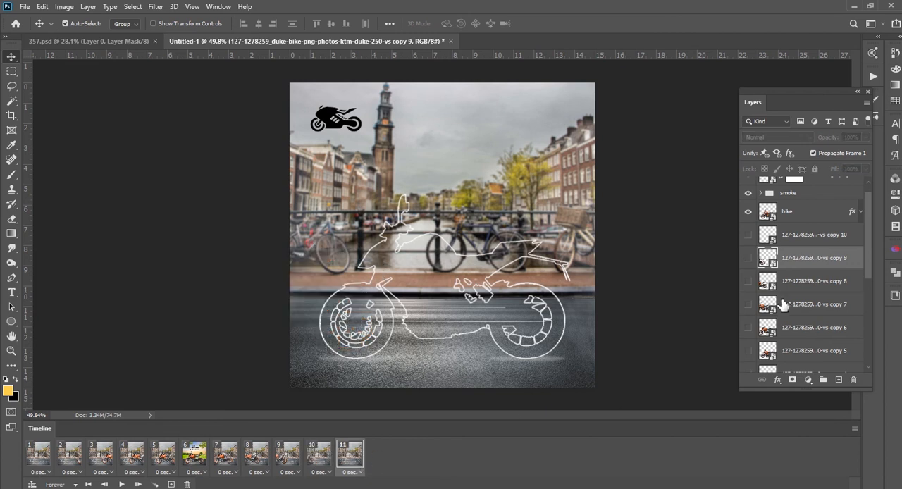
scroll(778, 315, "down", 6)
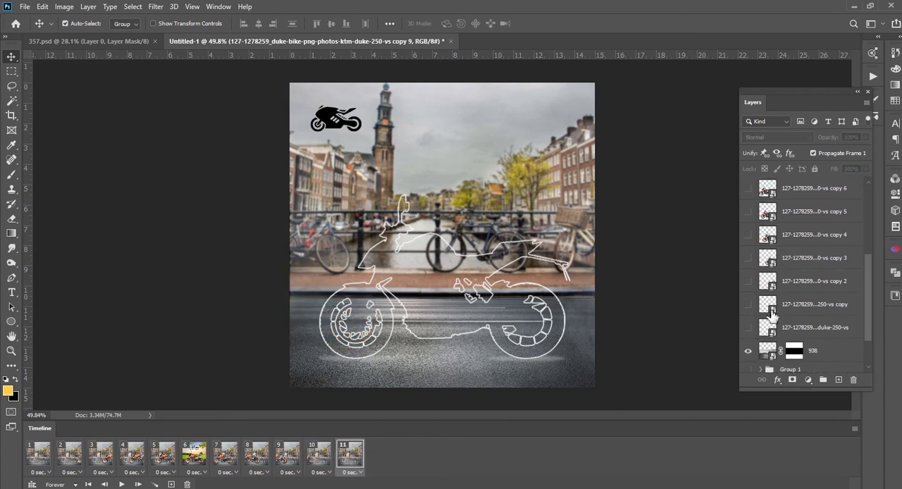
scroll(773, 315, "up", 6)
left_click(768, 254)
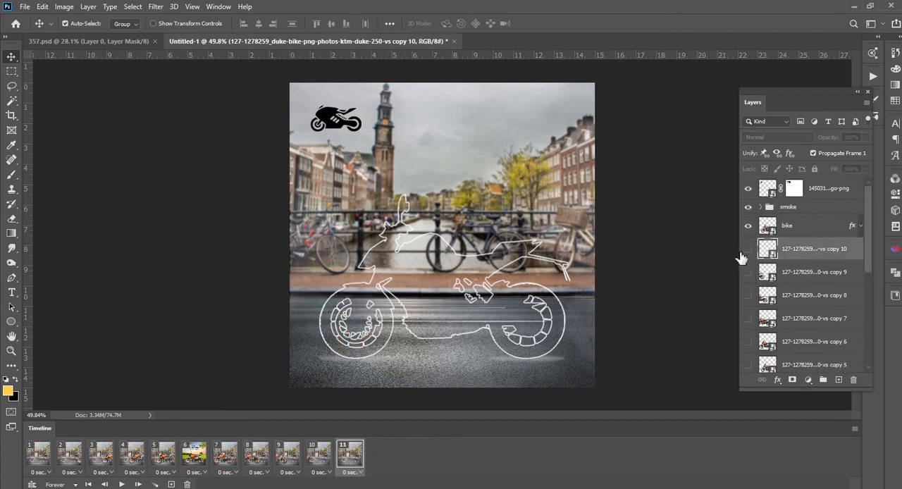
left_click(748, 250)
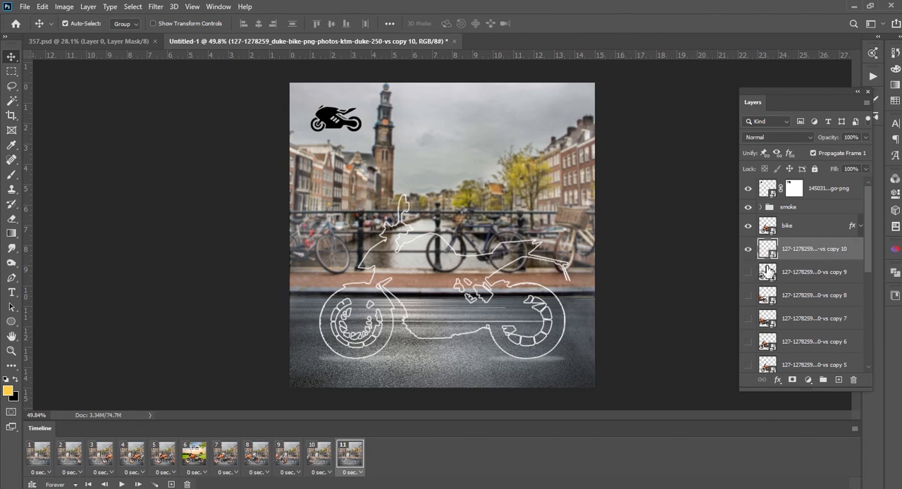
Preview the full animation twice, return to slogan frame 6, and deselect all layers
left_click(121, 485)
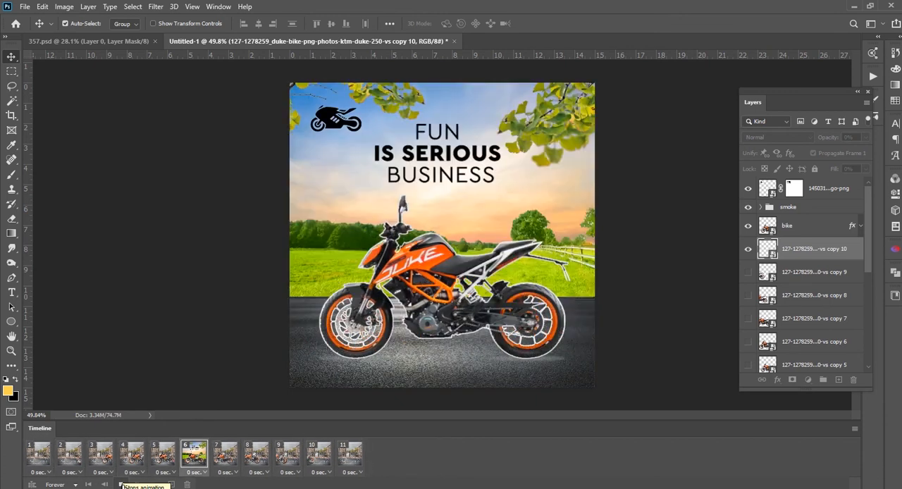
left_click(121, 485)
left_click(195, 458)
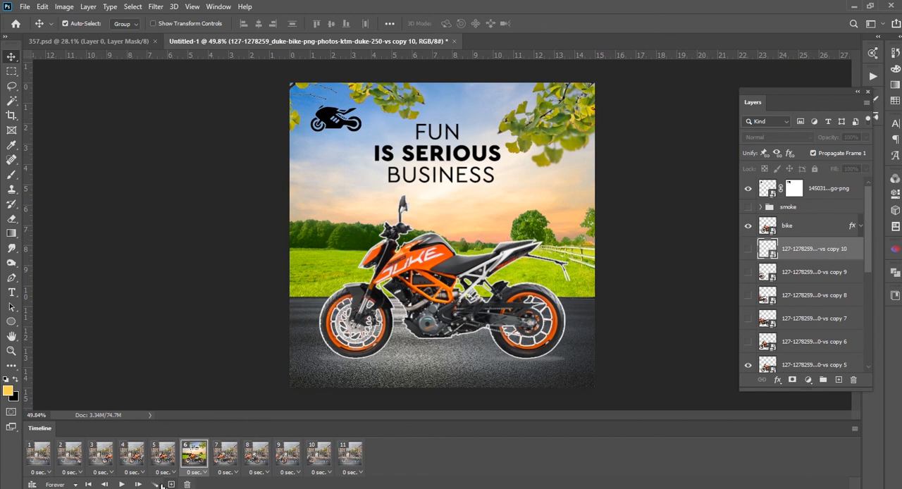
left_click(122, 484)
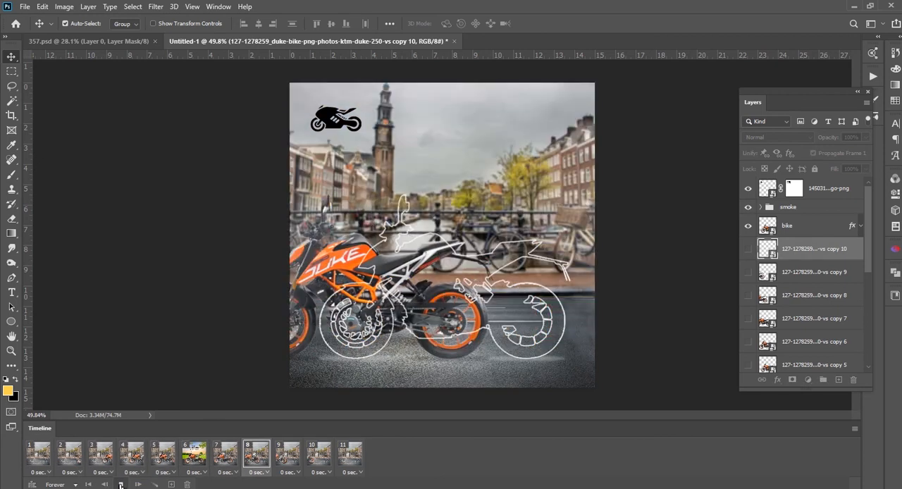
left_click(121, 484)
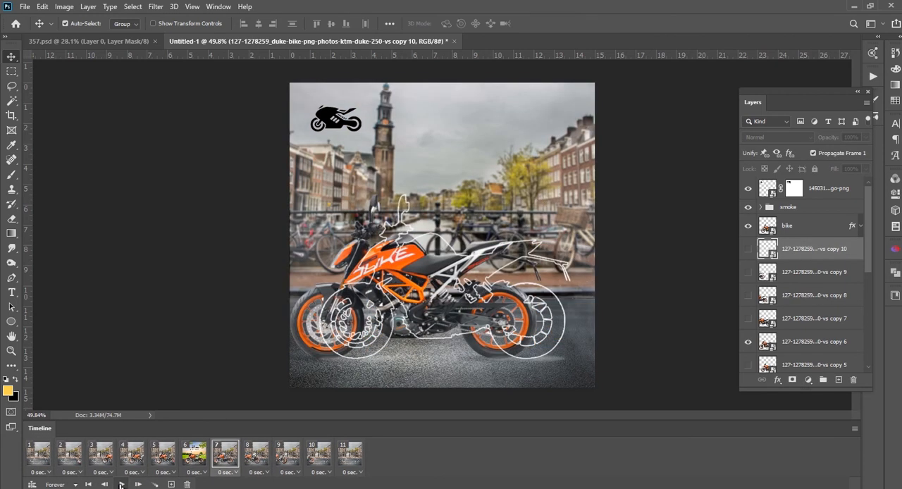
left_click(193, 458)
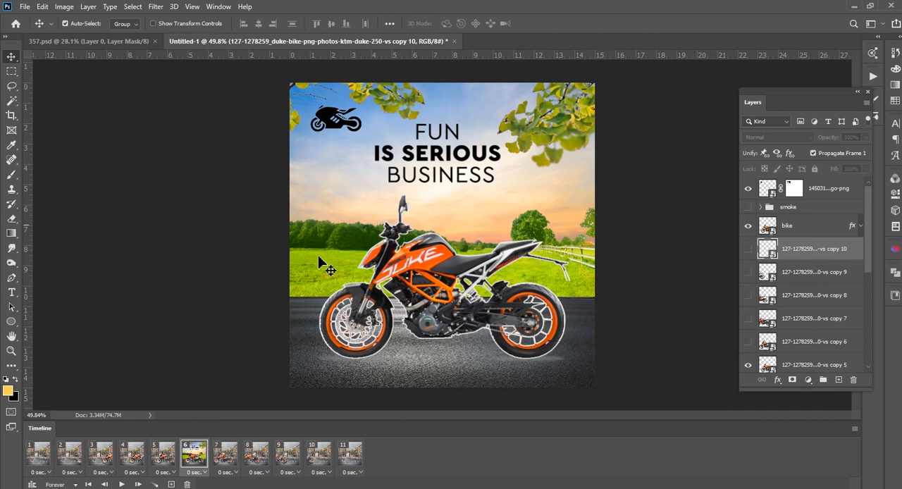
left_click(651, 255)
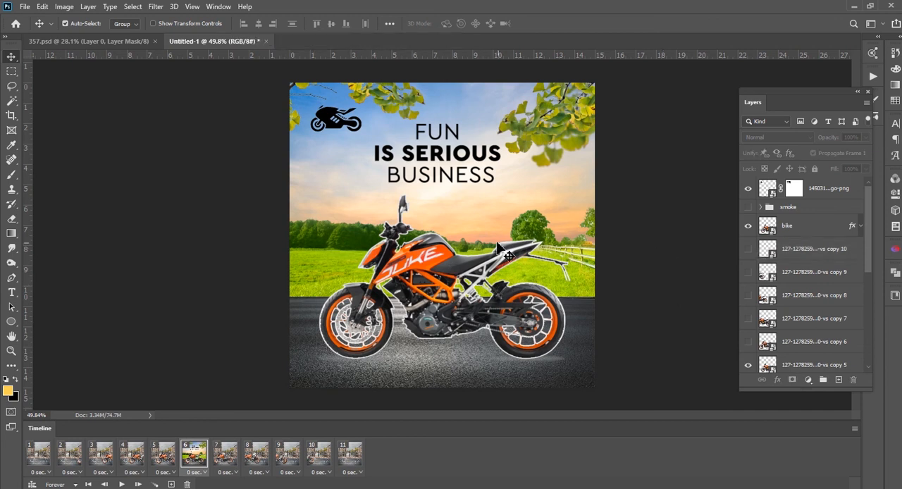
Set up a Save for Web (Legacy) export of the animation in GIF format and inspect its optimized preview
left_click(24, 9)
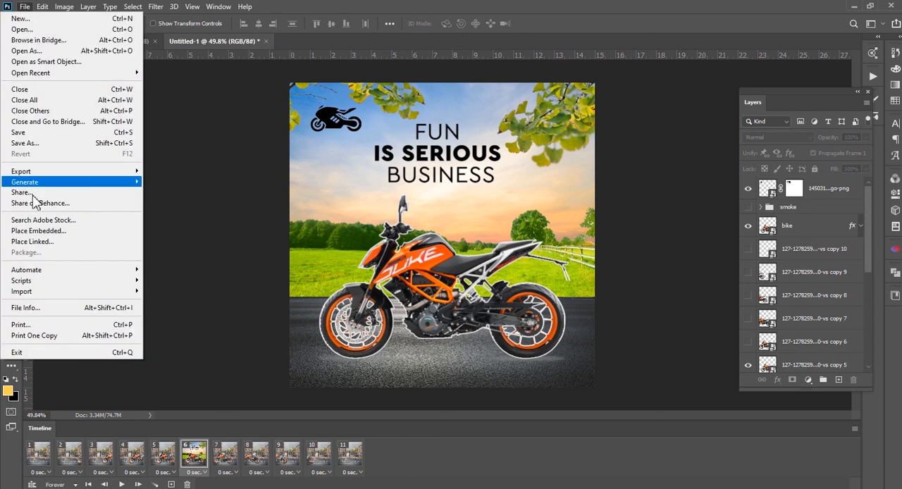
mouse_move(44, 171)
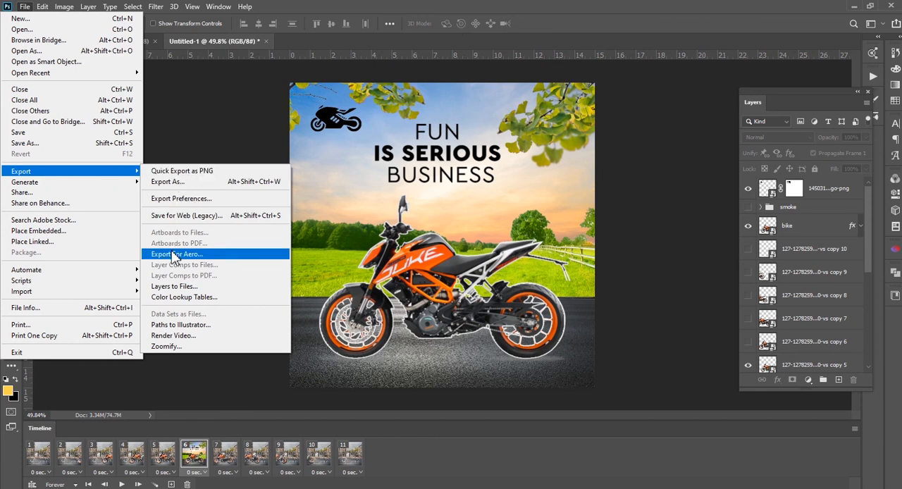
left_click(192, 216)
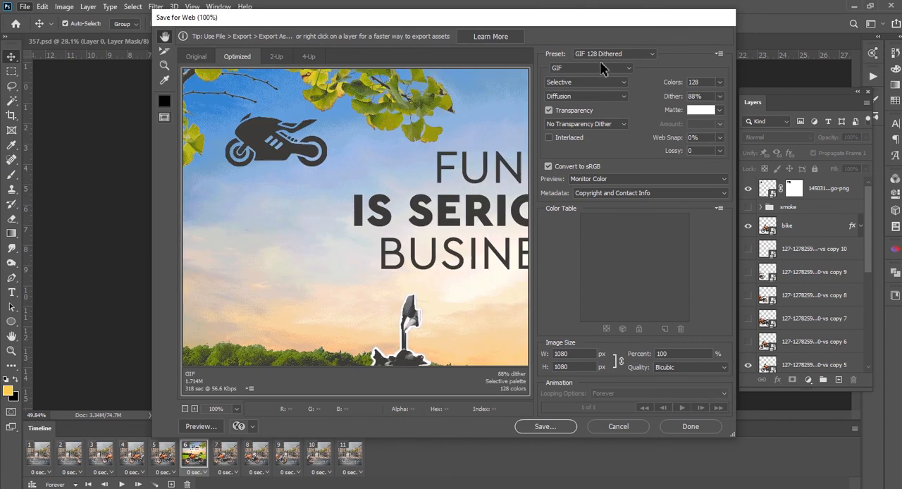
left_click(576, 68)
left_click(561, 71)
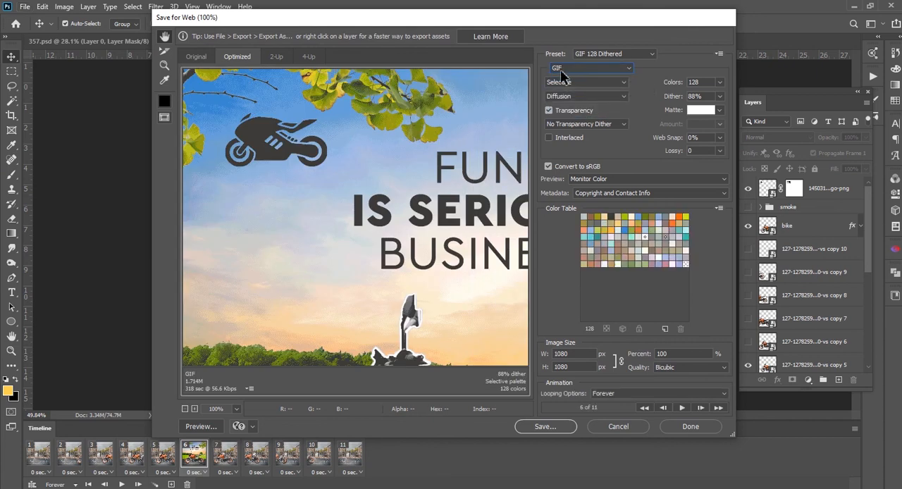
left_click_drag(459, 296, 403, 158)
left_click_drag(393, 248, 431, 256)
left_click_drag(408, 210, 480, 336)
left_click_drag(417, 286, 473, 353)
Save the optimized animation as "gif" in the Gif Game folder, keeping the Images Only format
left_click(546, 427)
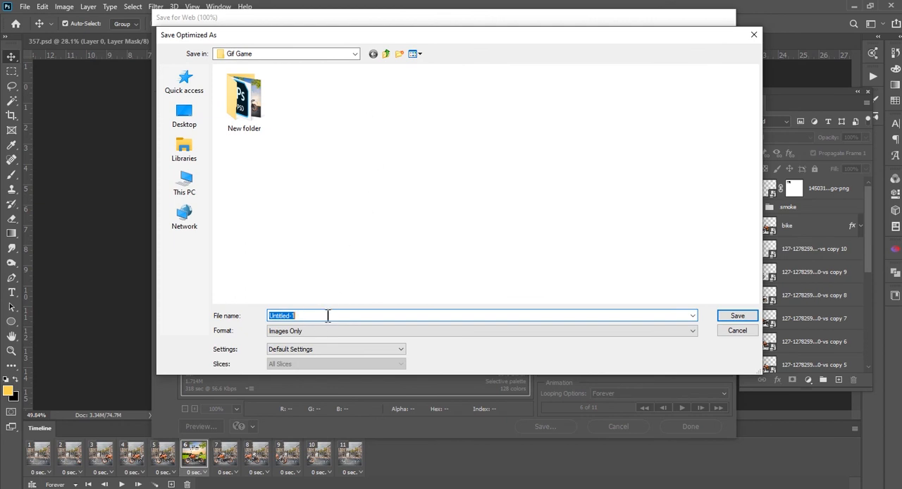
type("کا")
left_click(735, 318)
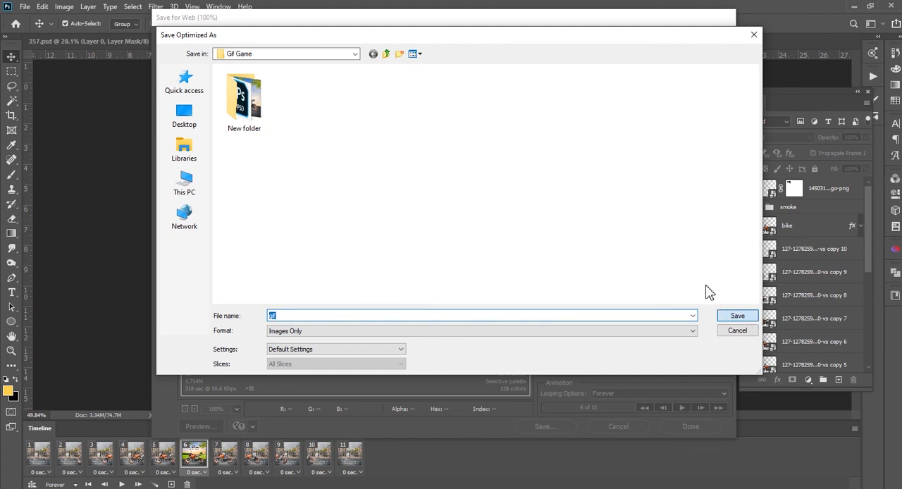
left_click(737, 317)
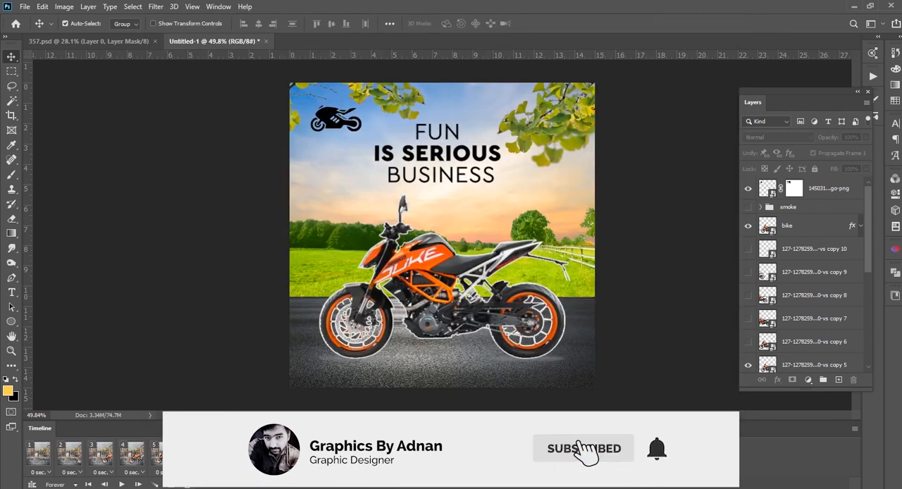
Switch to the Gif Game folder in File Explorer and open the exported gif file to view it
mouse_move(113, 488)
left_click(103, 465)
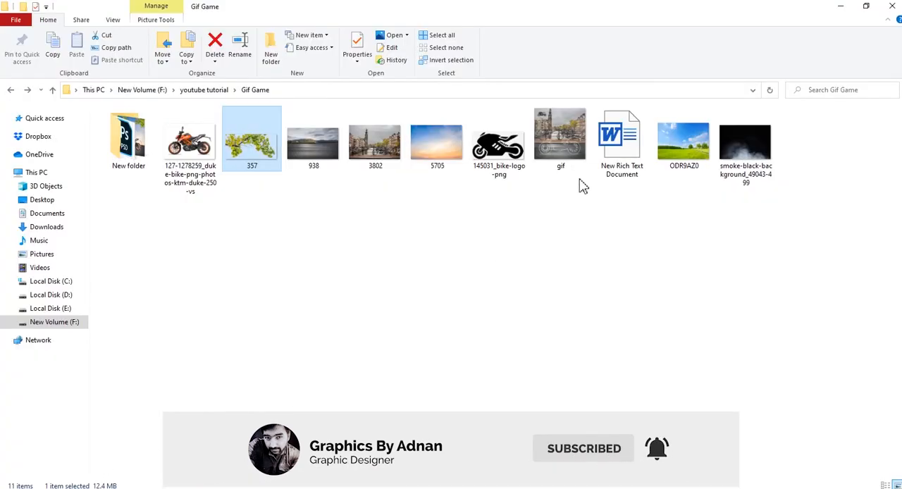
double_click(563, 155)
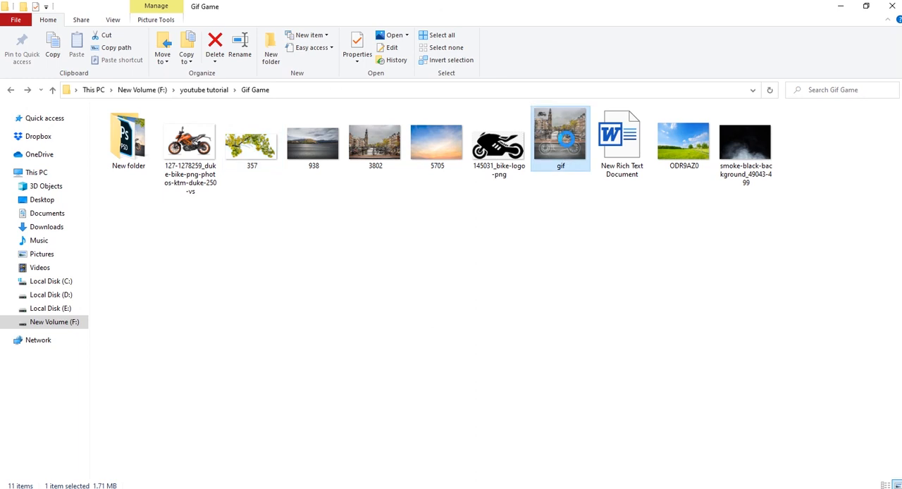